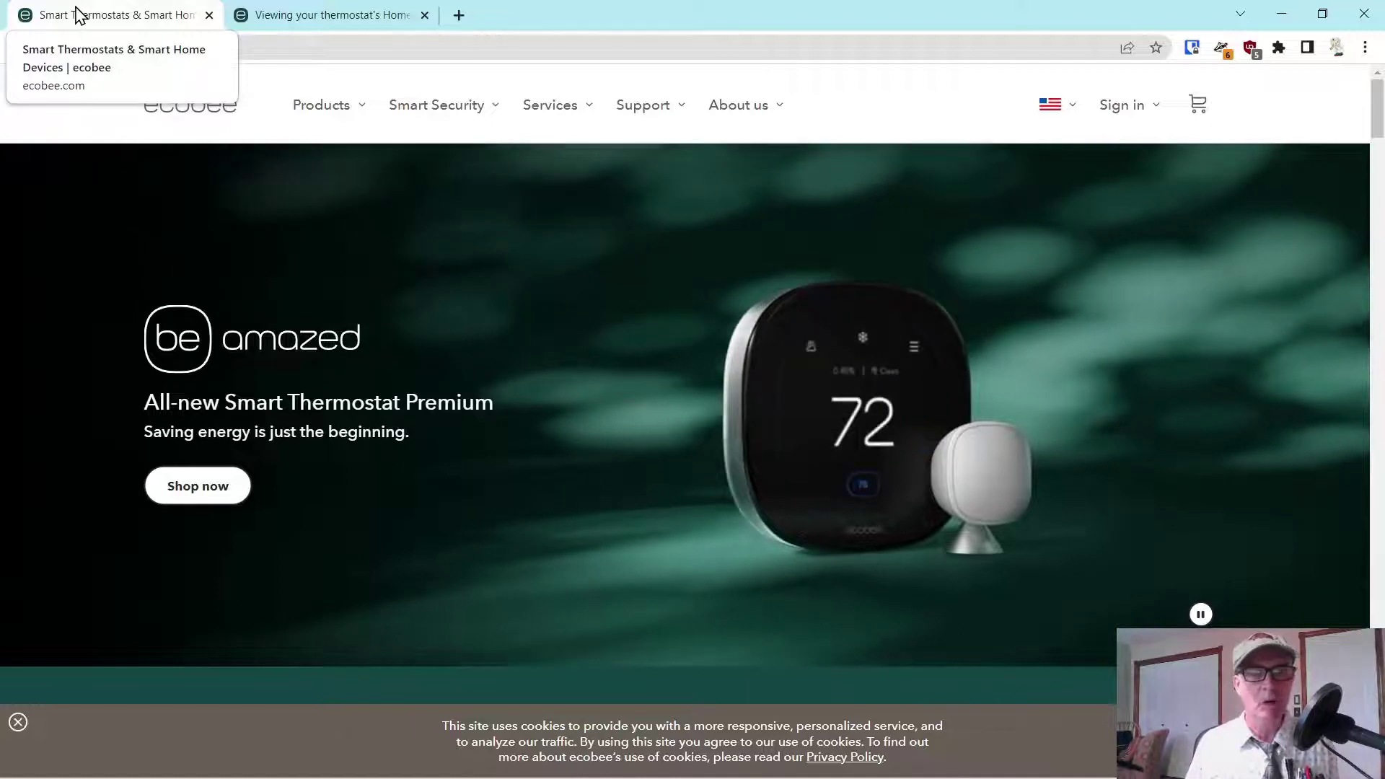
Step: Sign in to the ecobee account from the Sign in menu on ecobee.com
mouse_move(317, 107)
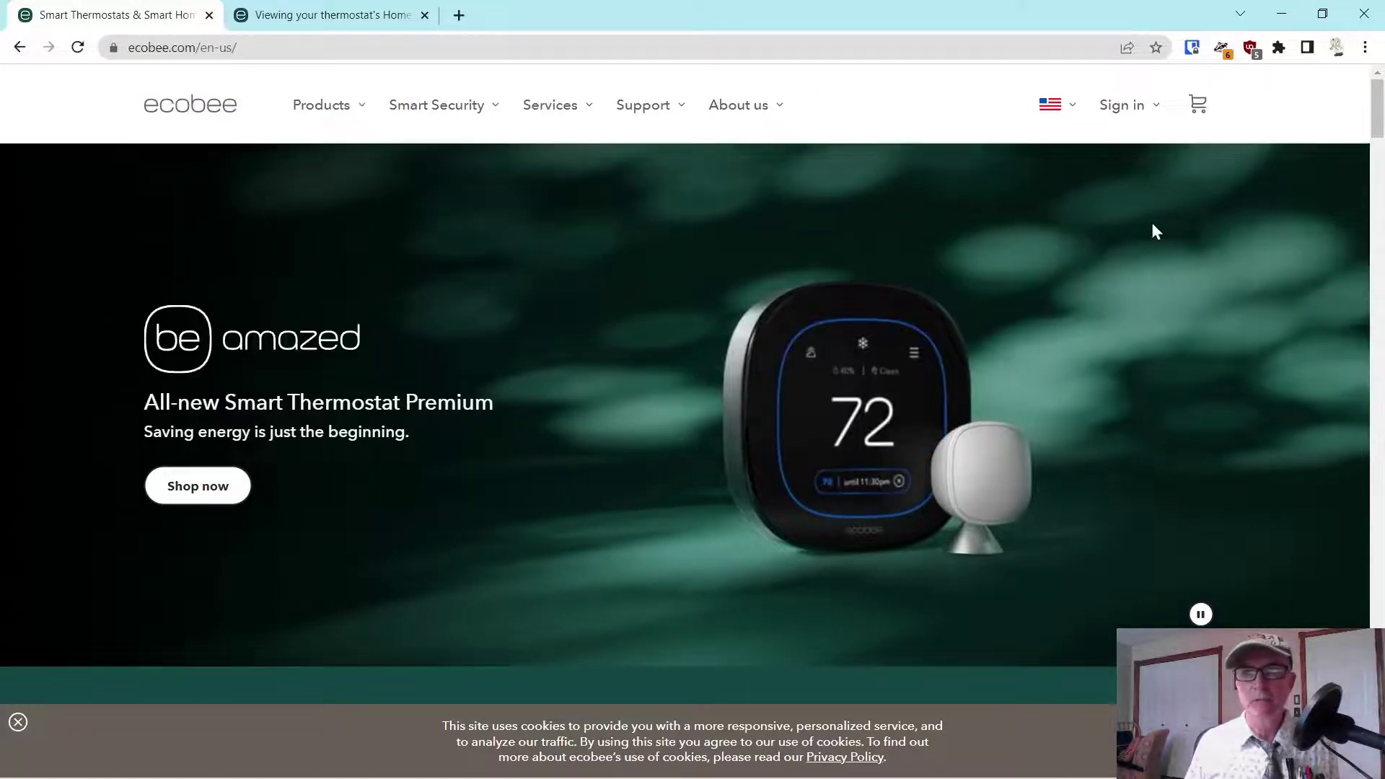
mouse_move(1120, 119)
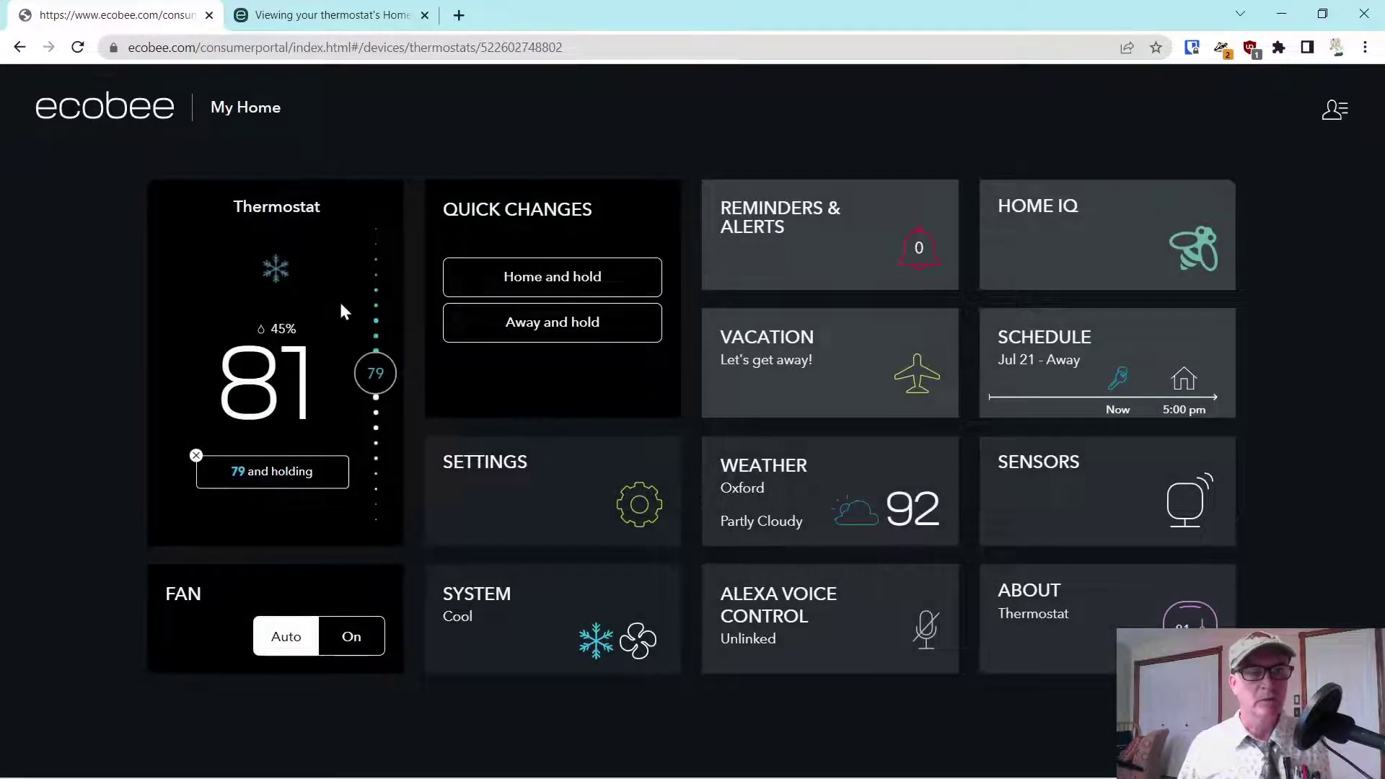
Step: Hold the thermostat at 79 until it is changed manually
click(376, 371)
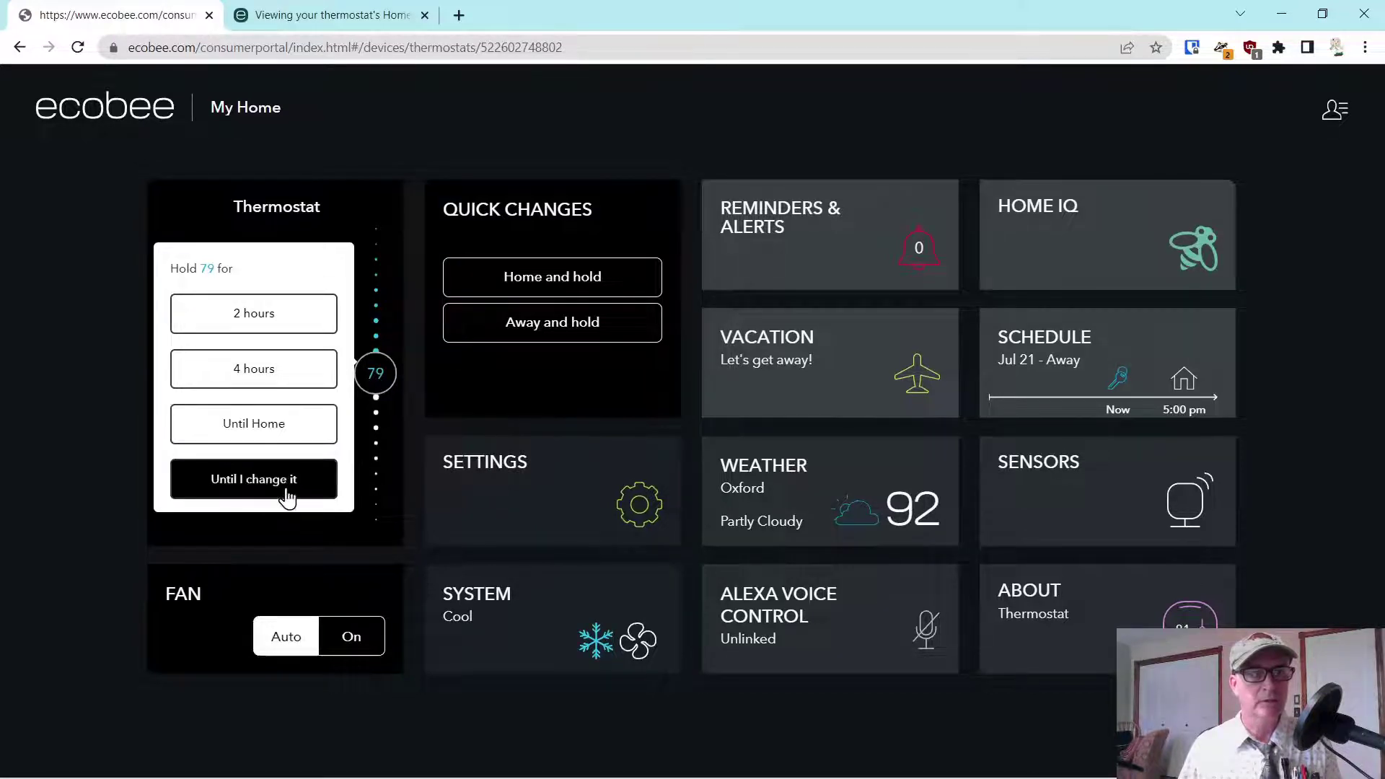
click(231, 493)
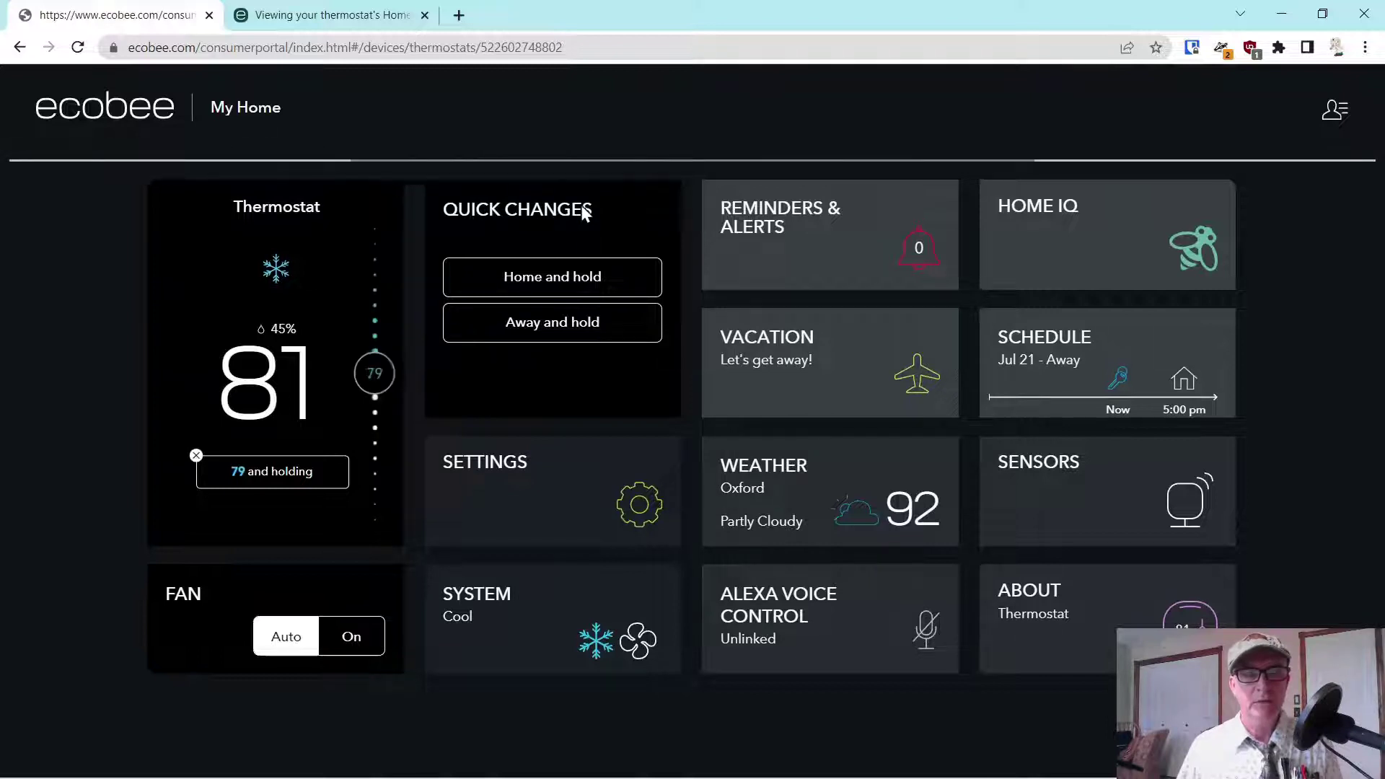
Step: Switch the thermostat to an Away and hold
click(551, 334)
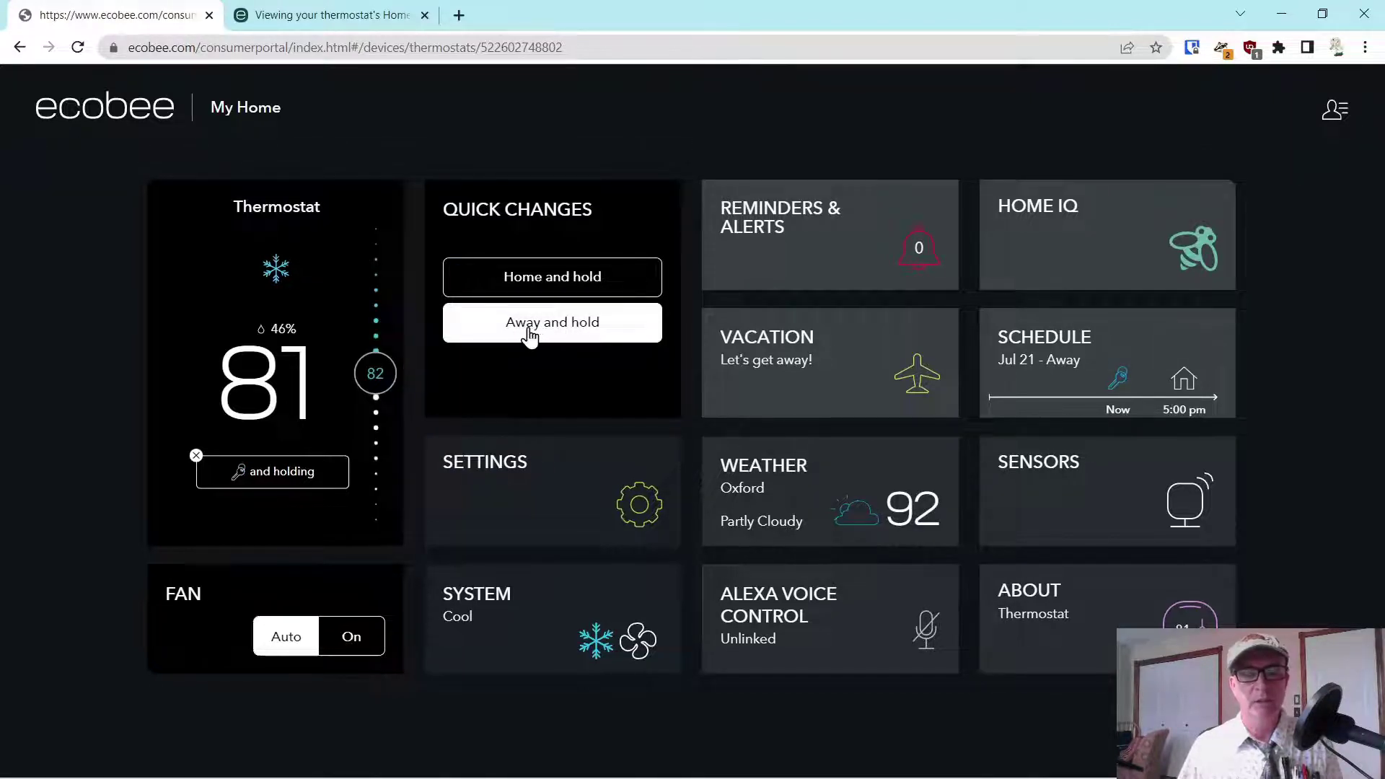
click(566, 332)
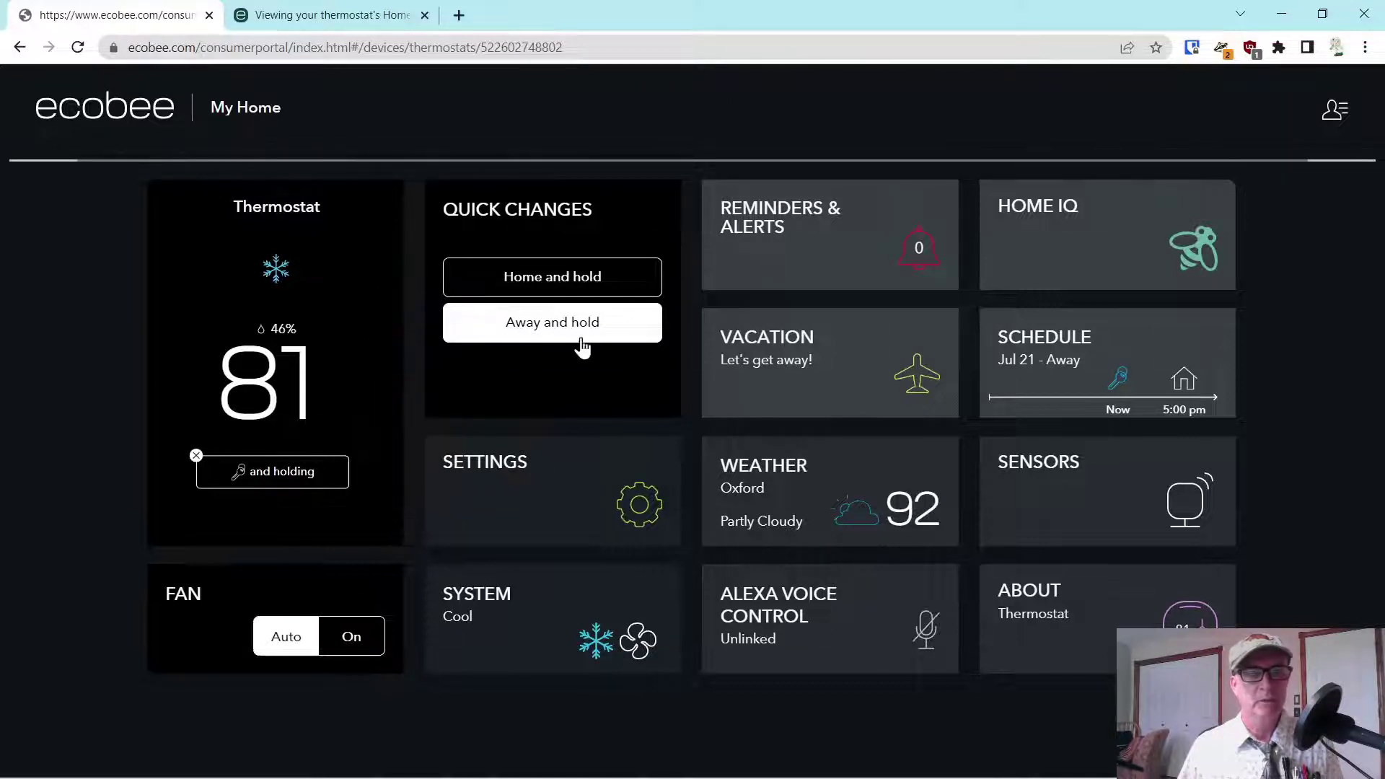
Step: Open thermostat settings and browse the Location and Preferences sections
click(618, 498)
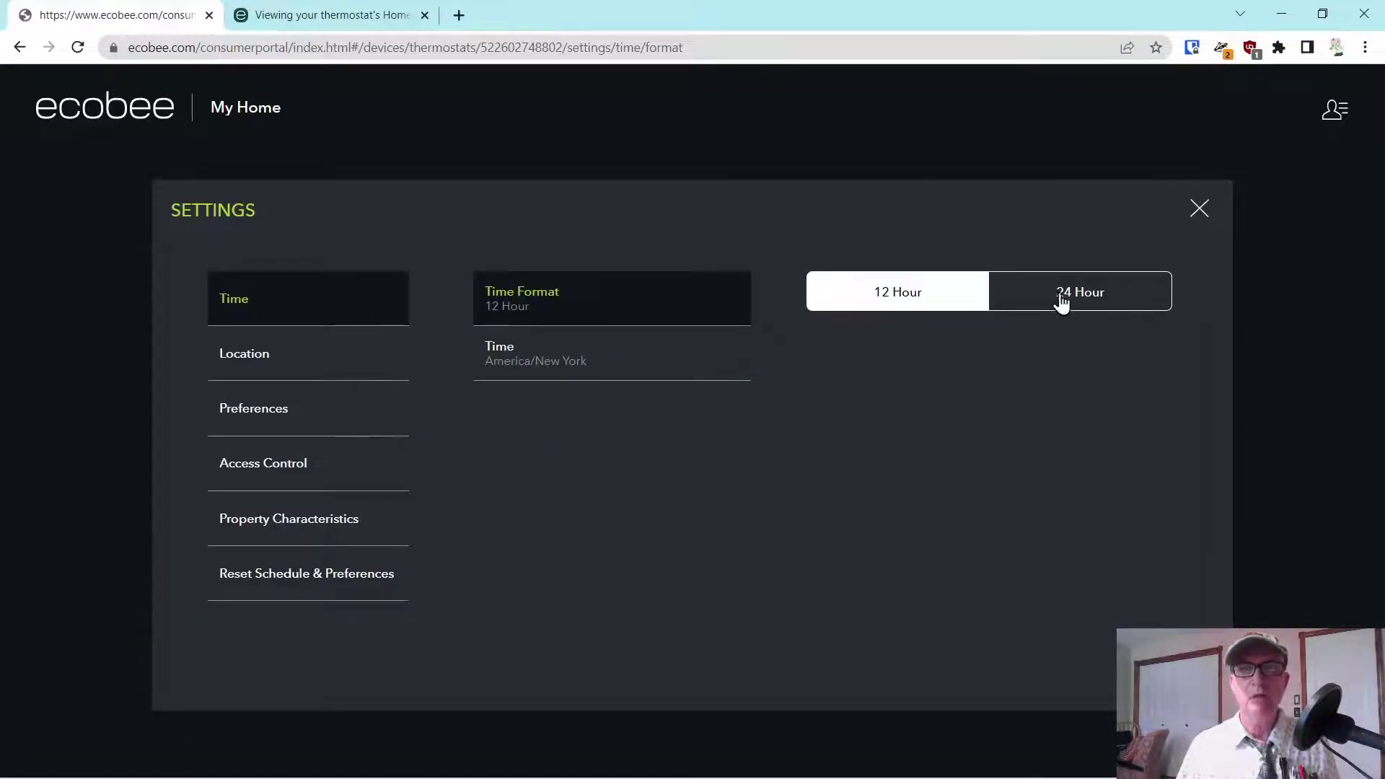
click(224, 353)
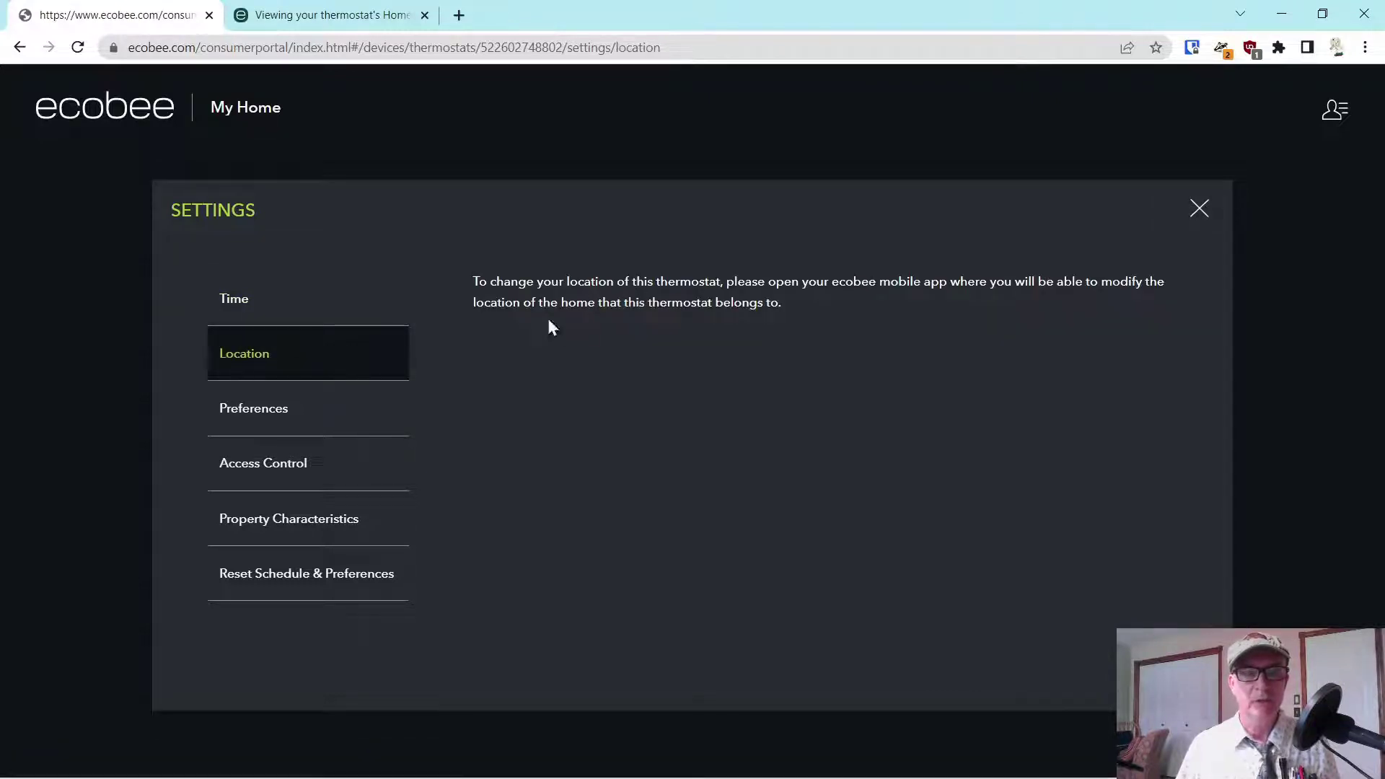
click(247, 417)
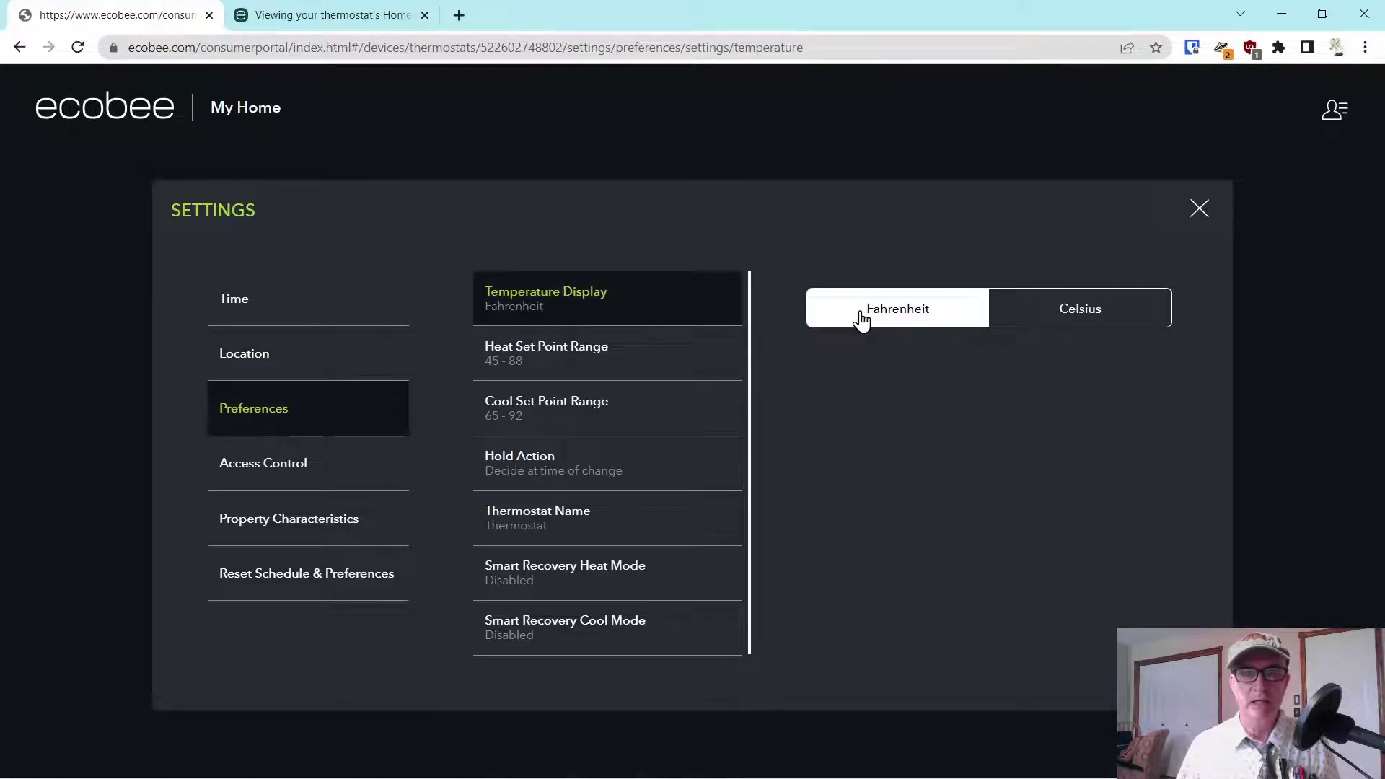
Step: Review the heat and cool set point ranges, Hold Action, and Thermostat Name preferences
click(516, 361)
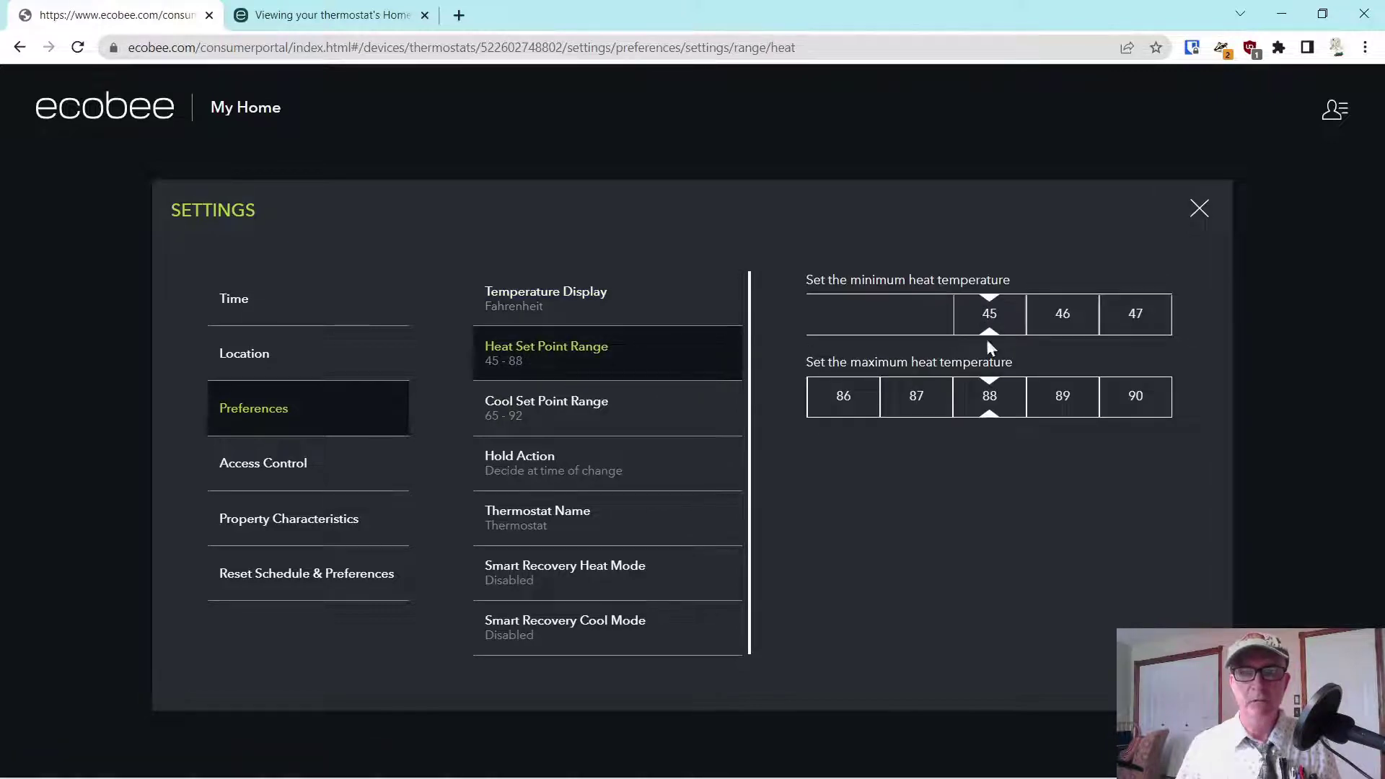
click(555, 428)
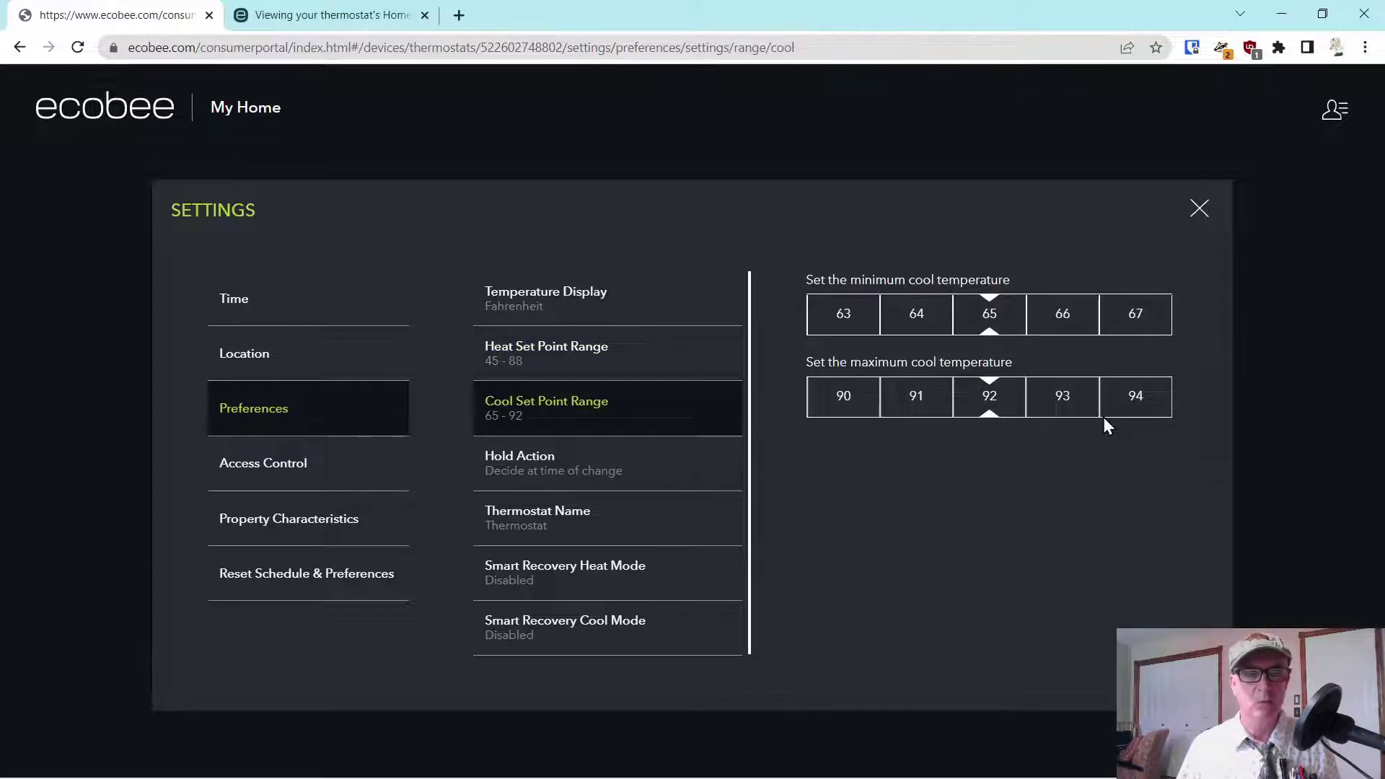
click(526, 473)
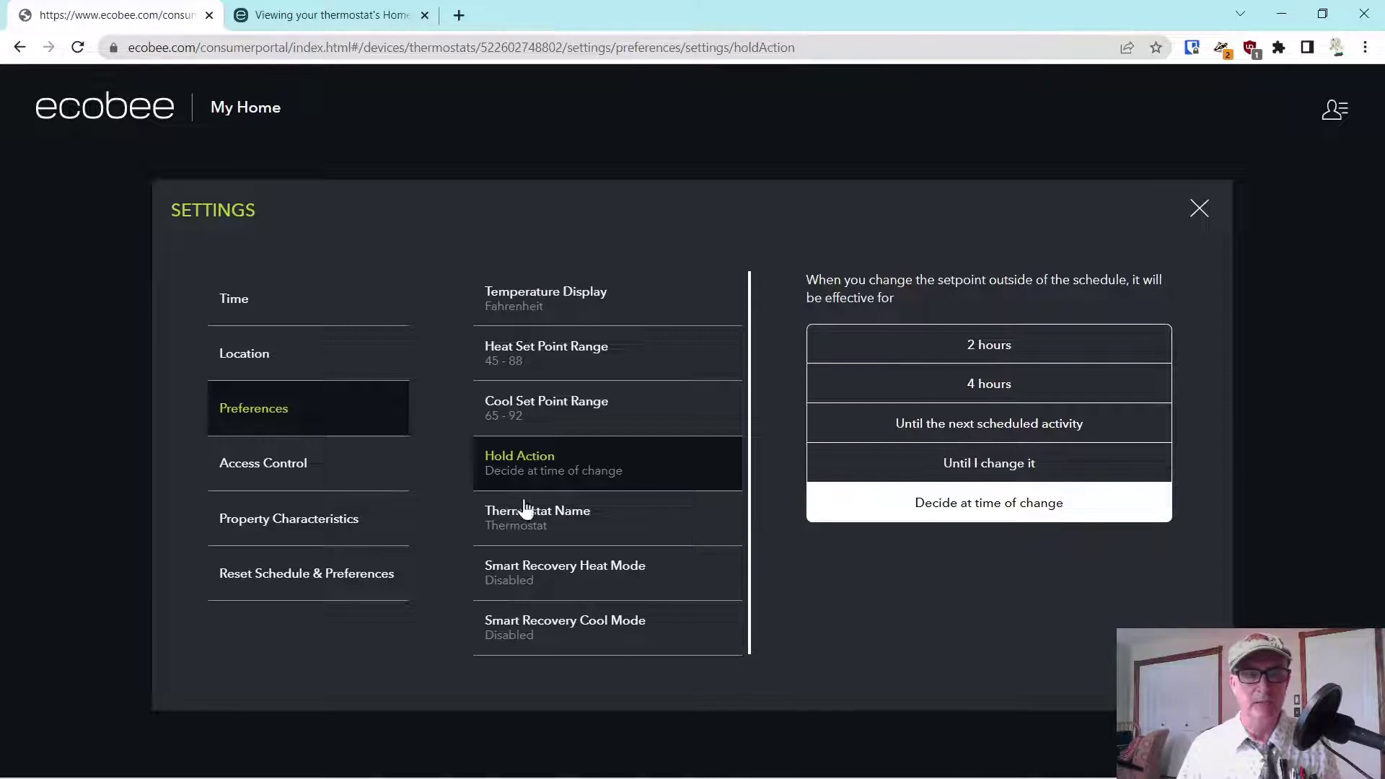
click(499, 524)
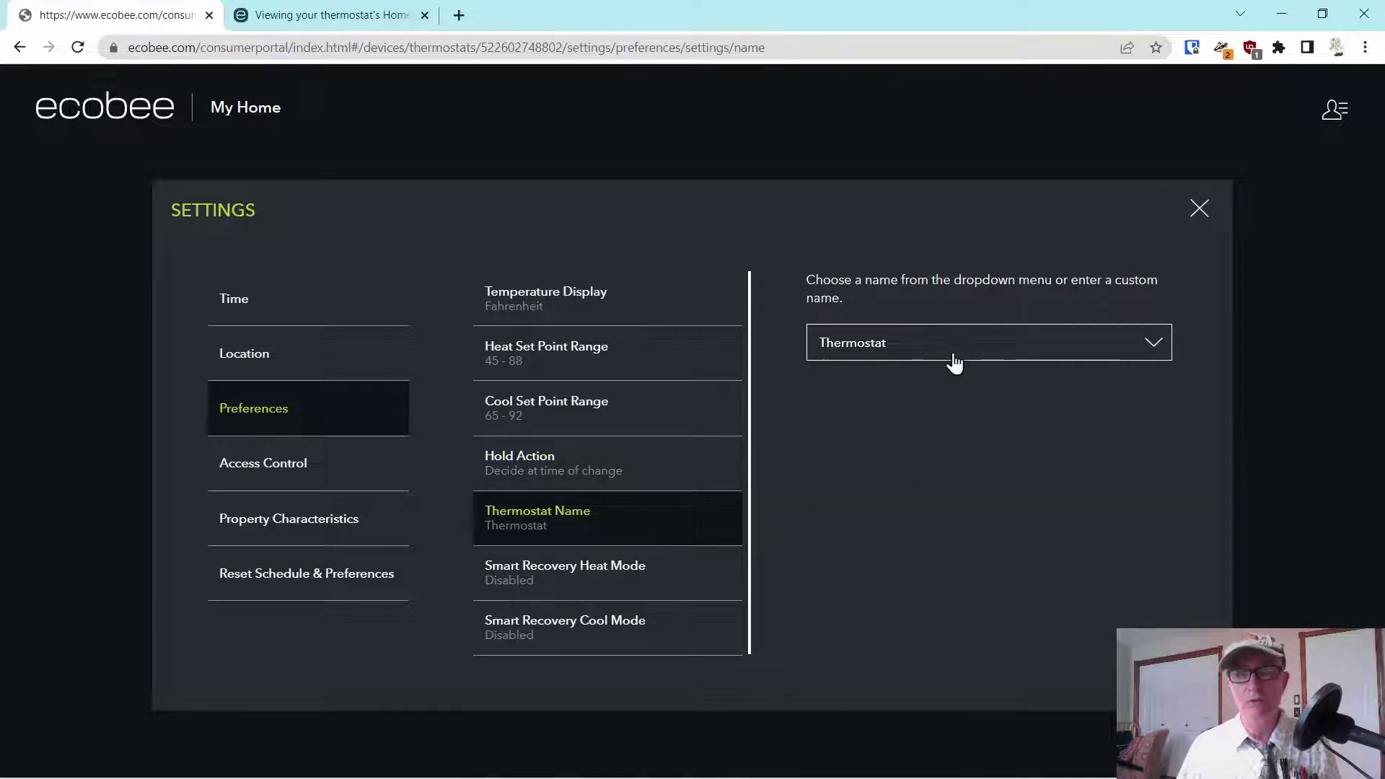
Step: Try Custom Name for the thermostat, then set the name back to Thermostat
click(913, 351)
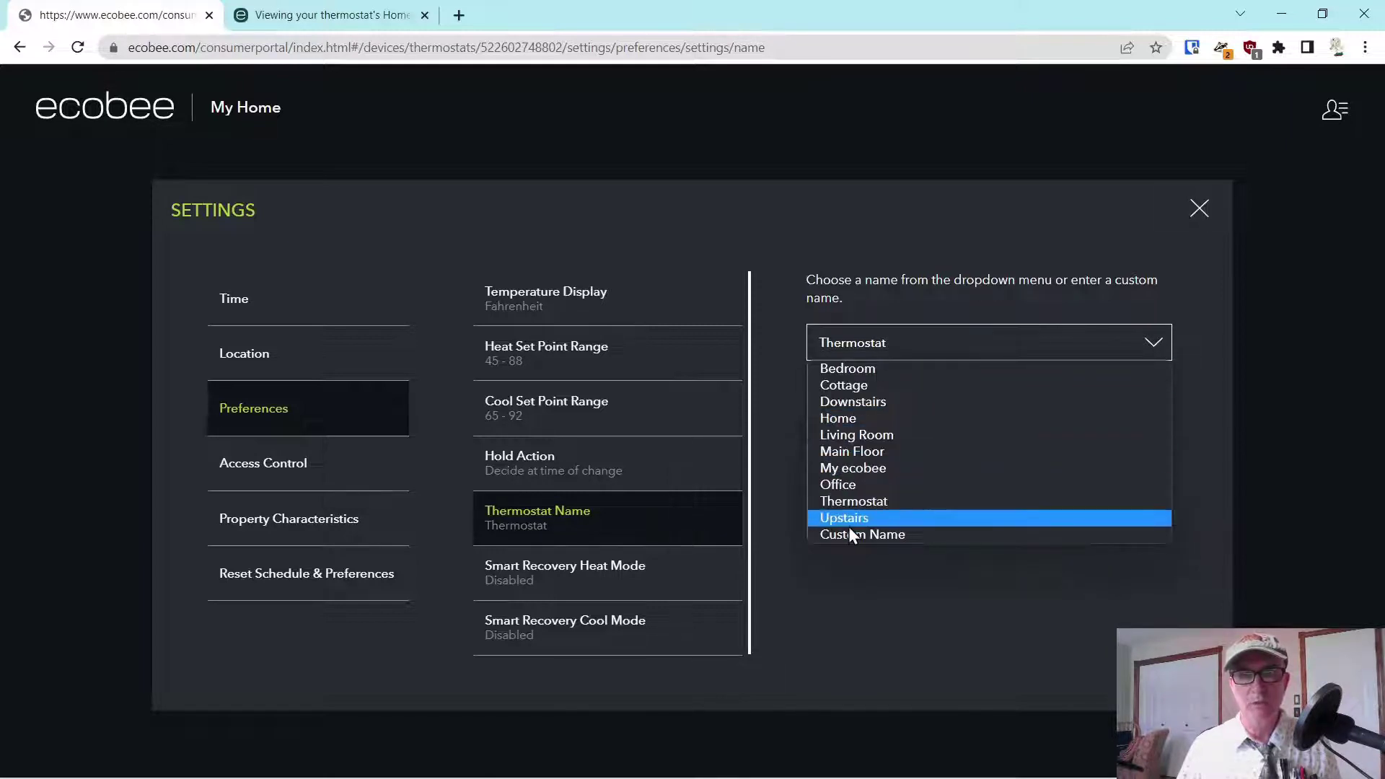
click(850, 536)
click(887, 351)
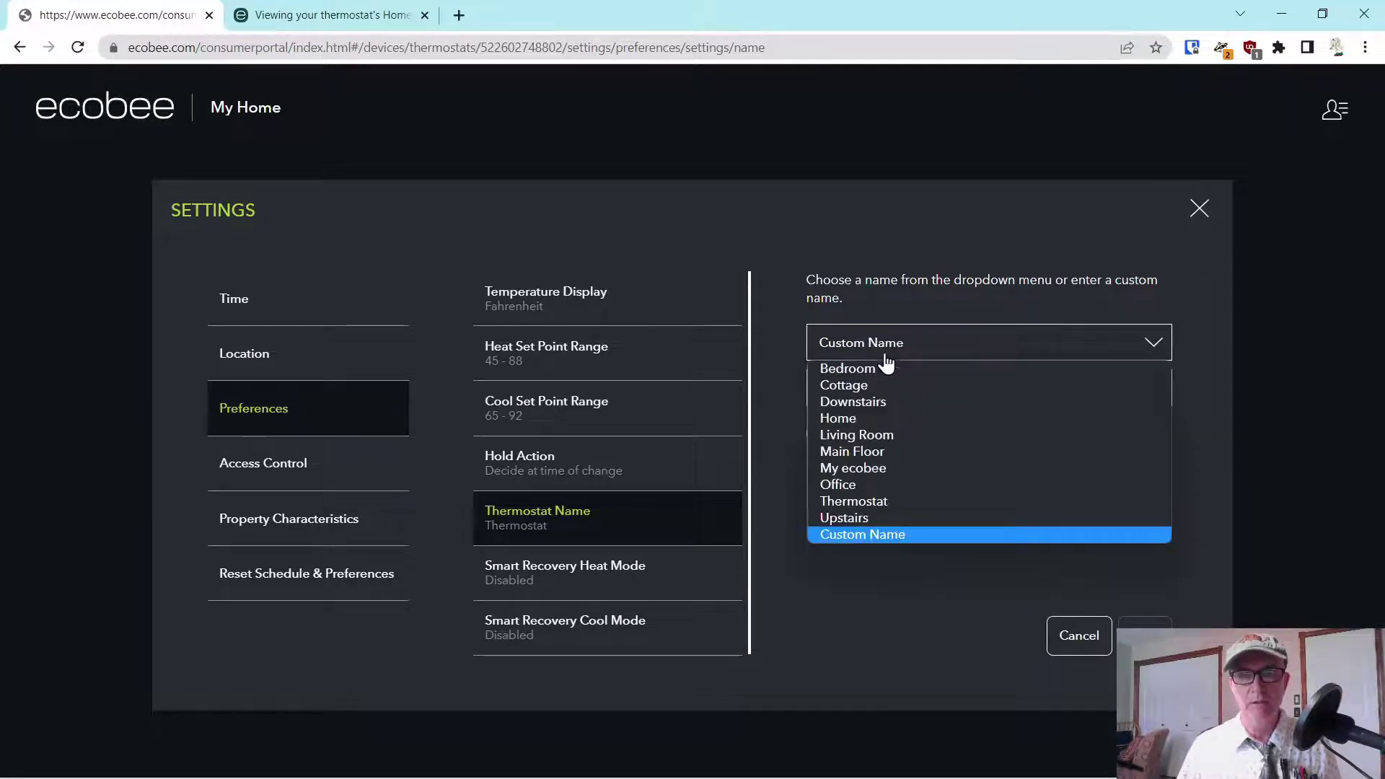
click(862, 501)
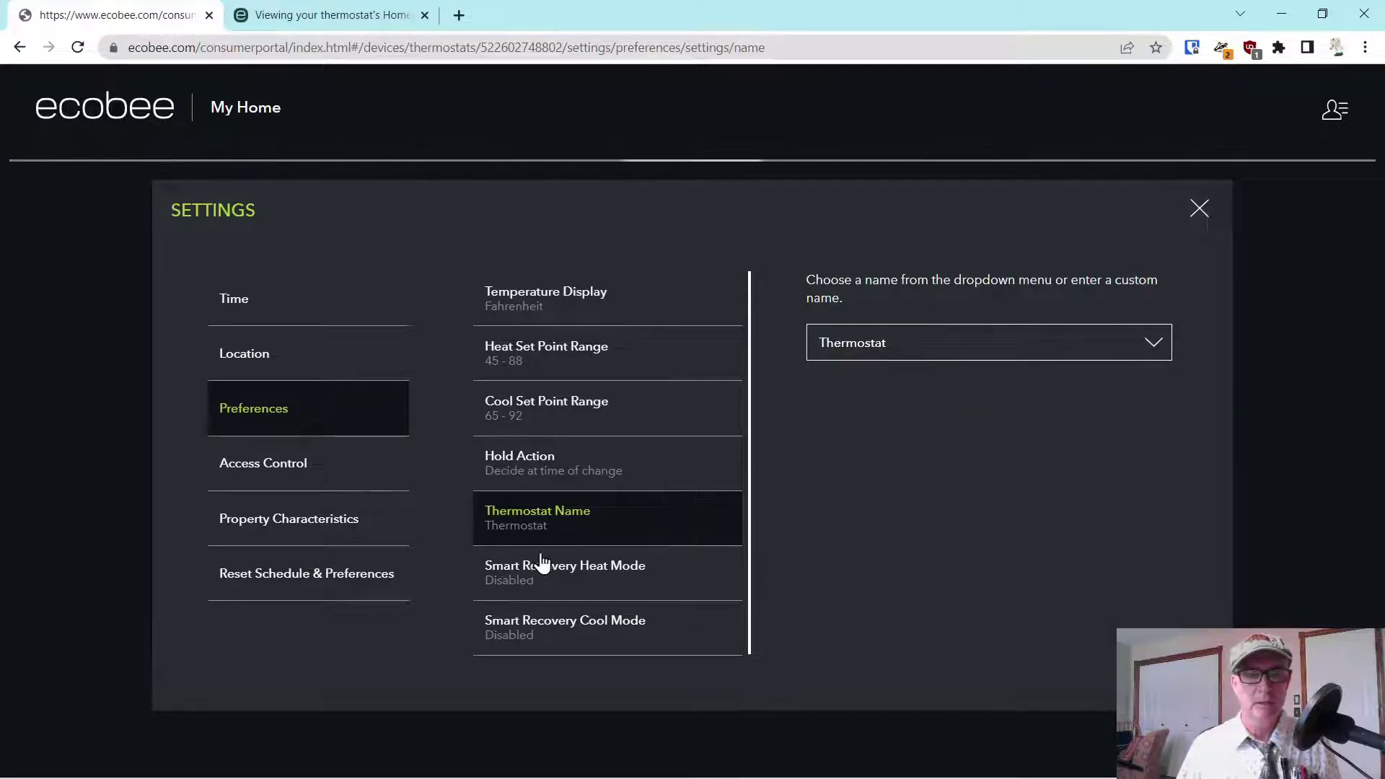
Step: Review Smart Recovery Heat Mode and Cool Mode, both set to Disable
click(576, 581)
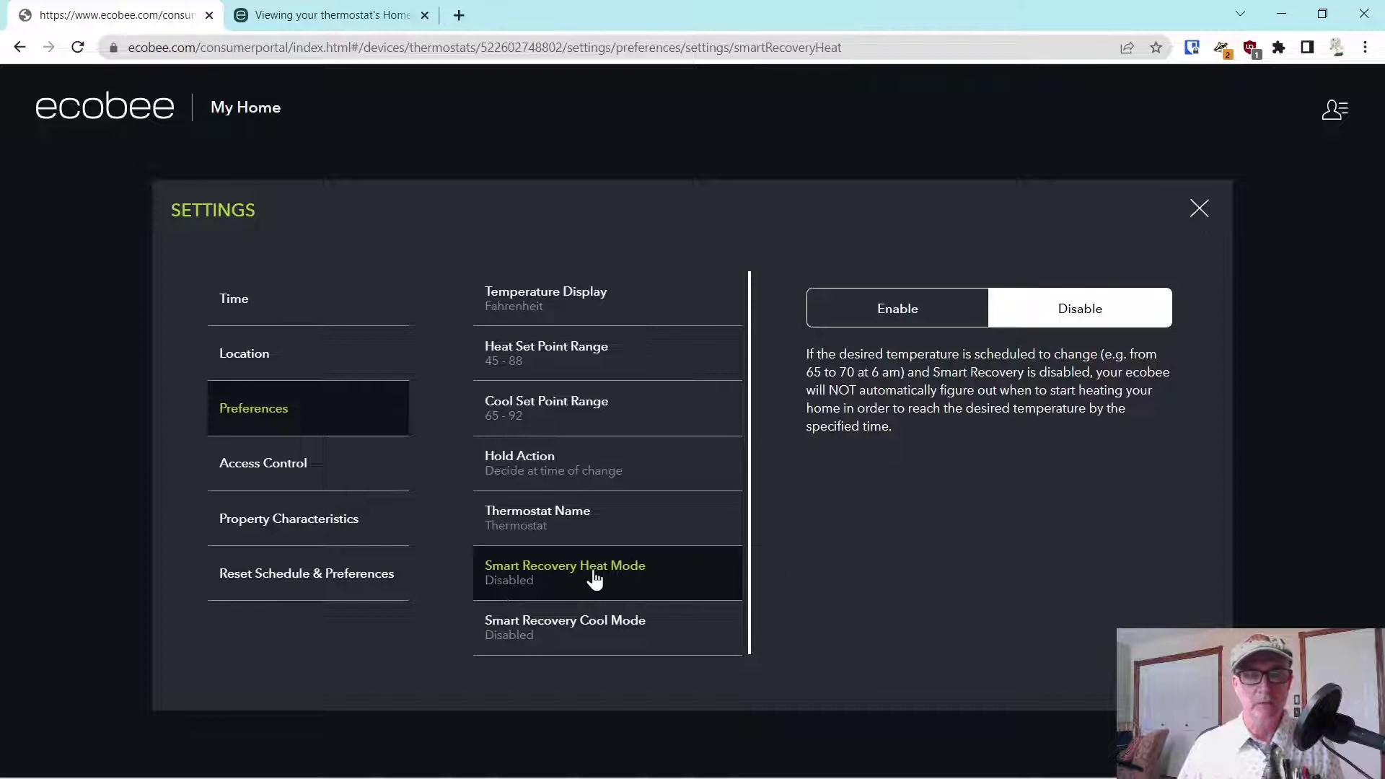
click(567, 627)
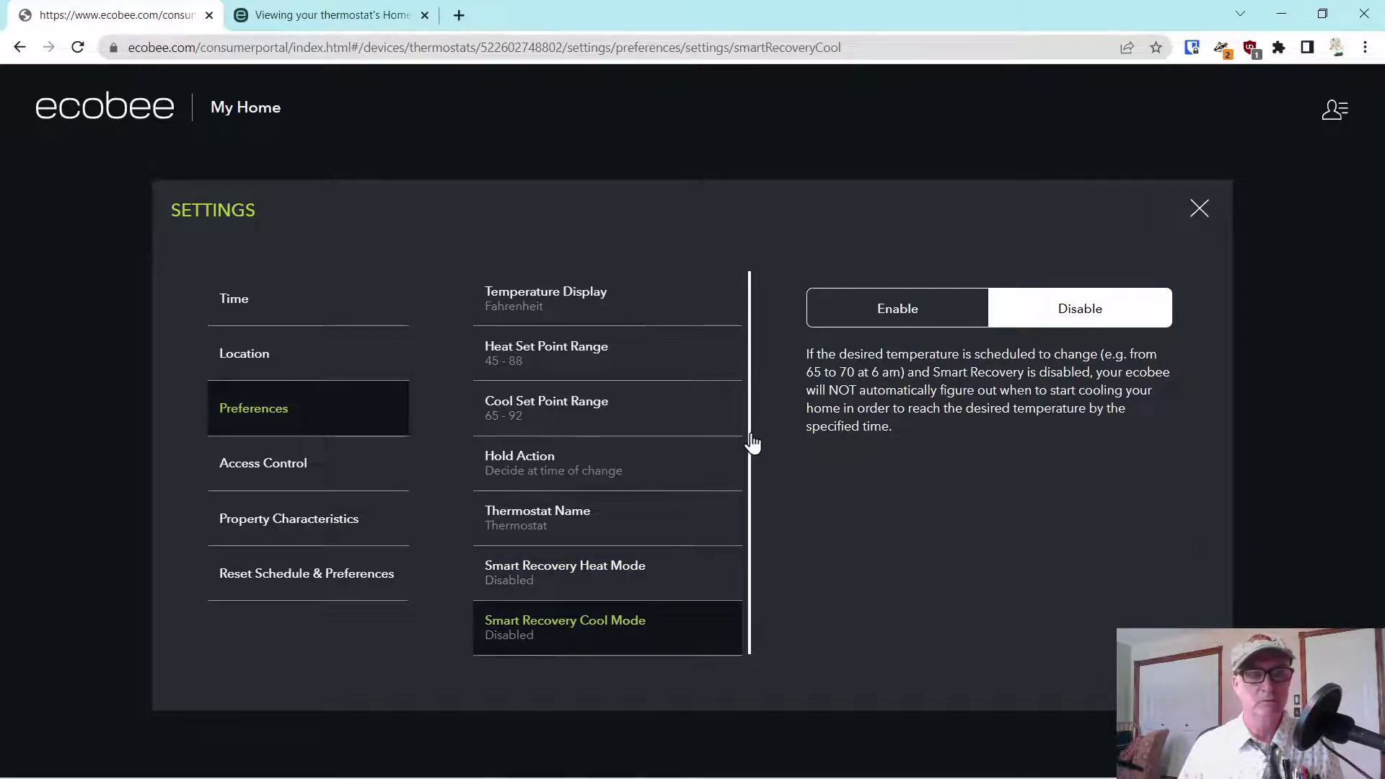
Step: Enable the access code, check and clear All areas, then open Property Characteristics
click(238, 471)
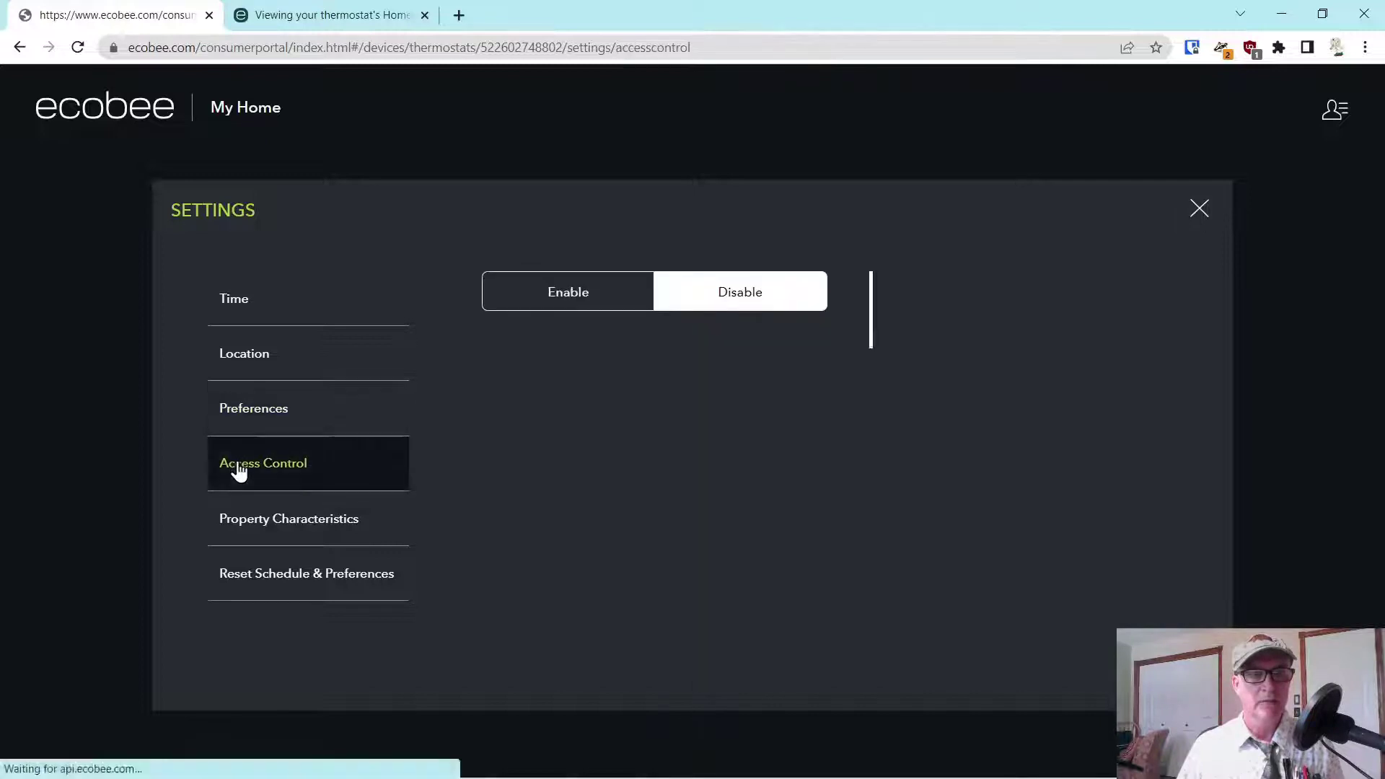
click(583, 302)
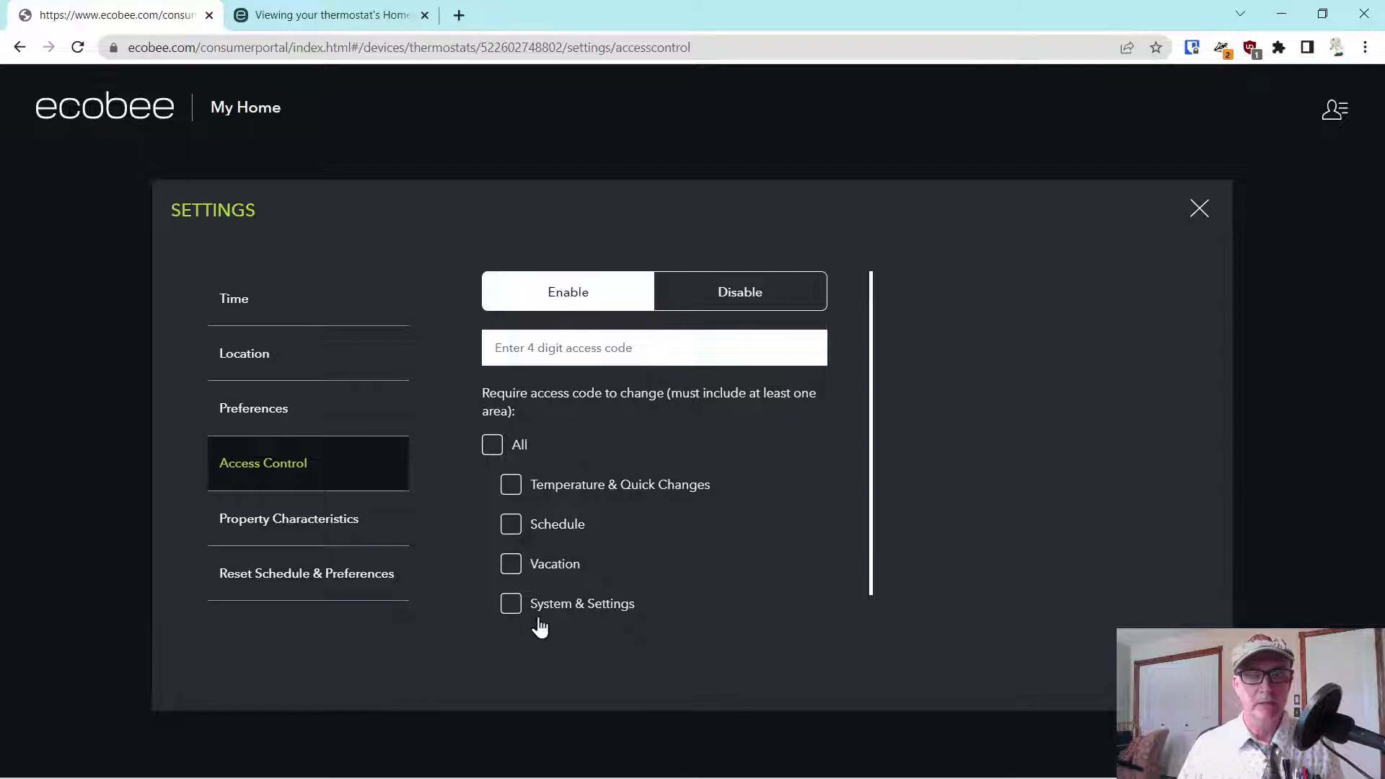
click(493, 446)
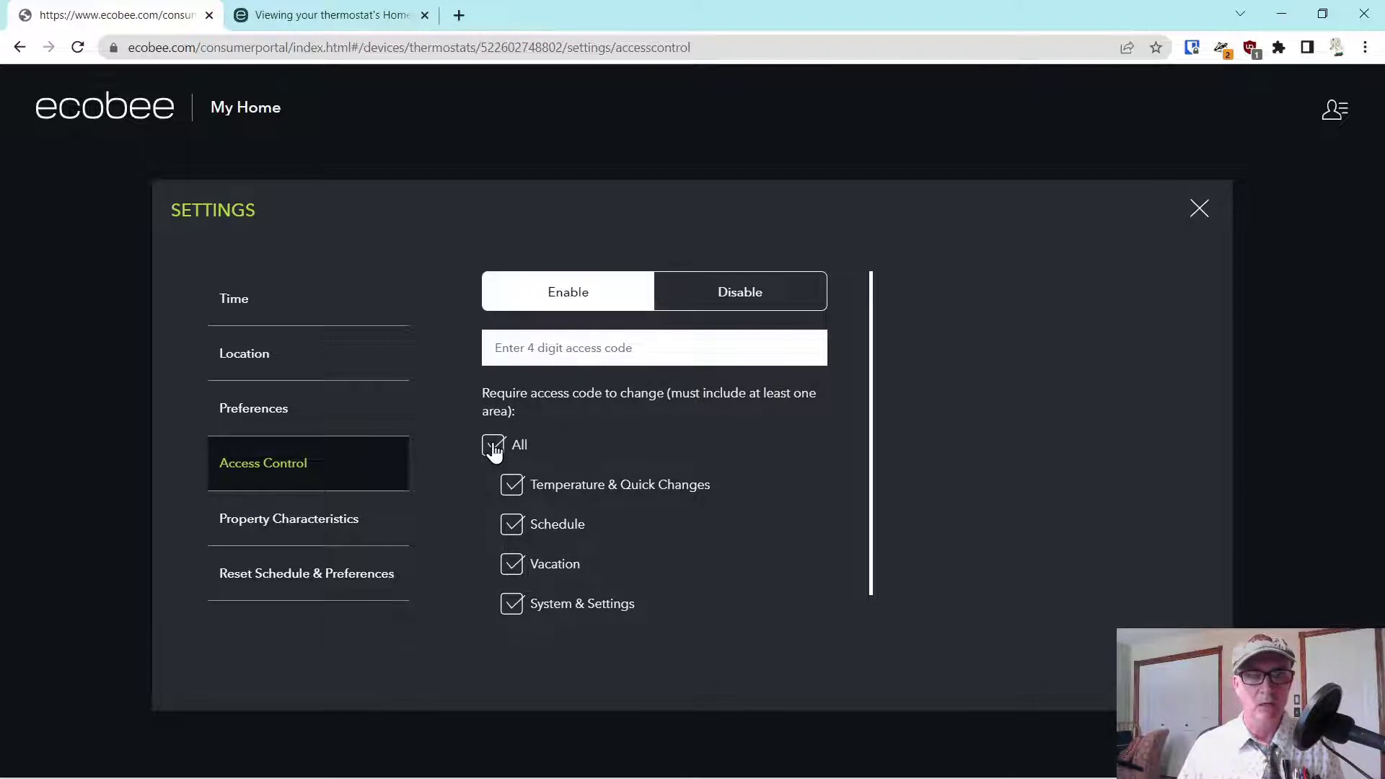
click(492, 446)
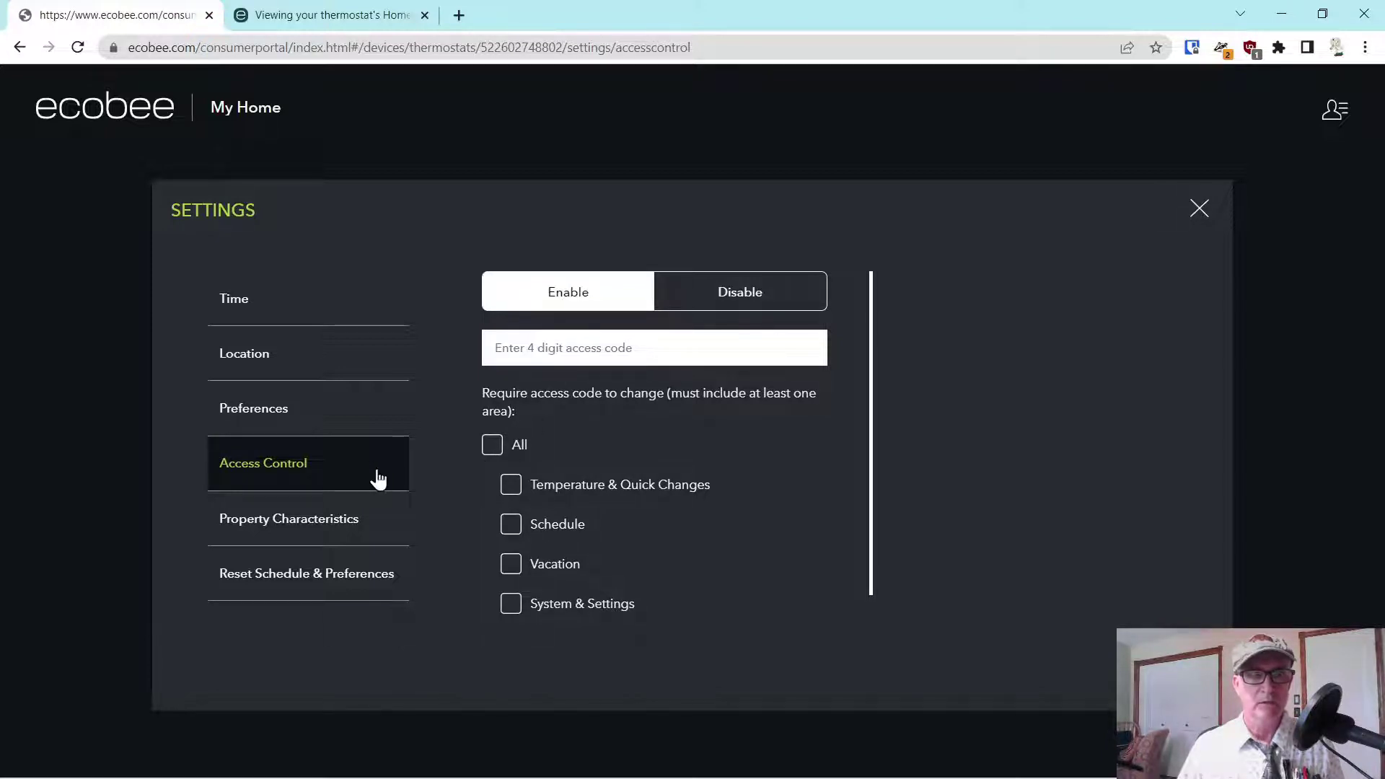
click(229, 534)
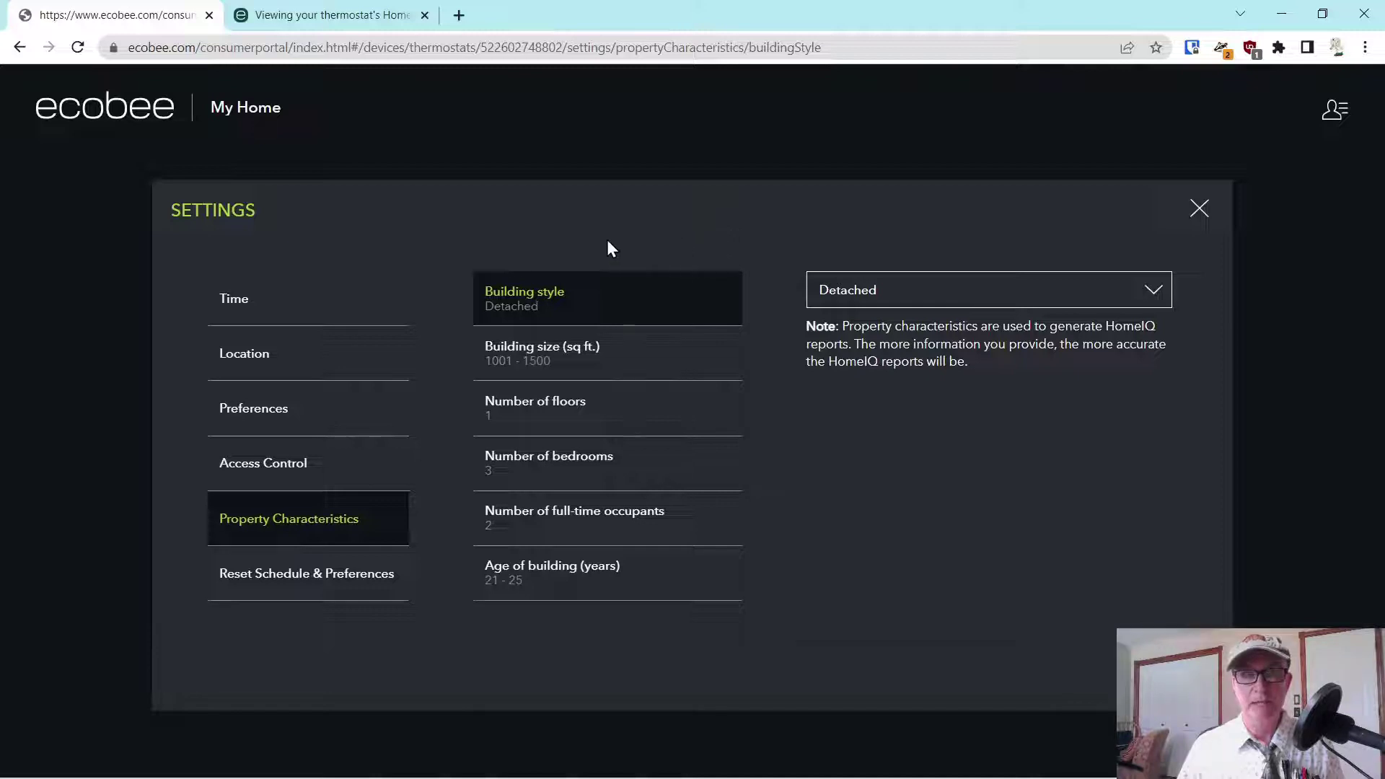
Step: Review building style (keep Detached), building size, and floors (keep 1 floor)
click(969, 297)
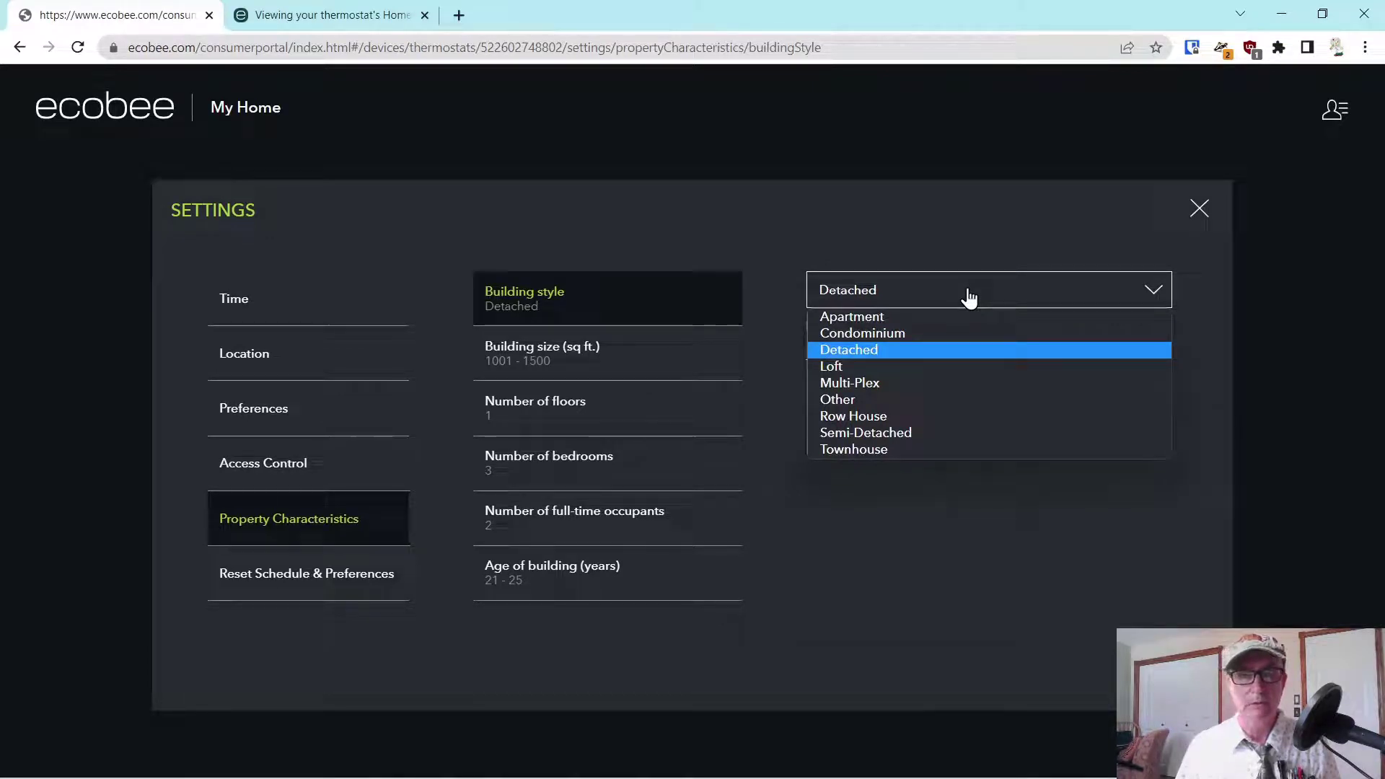
click(969, 297)
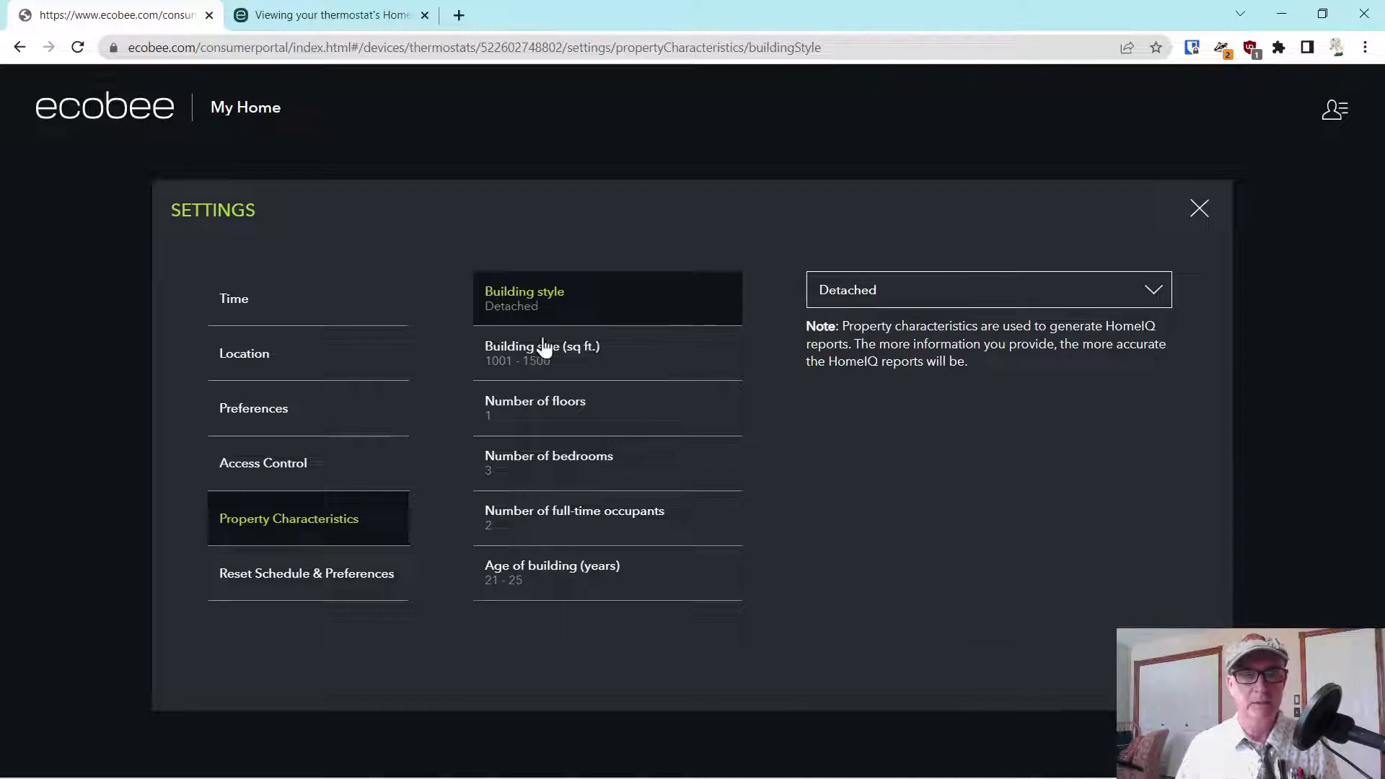
click(522, 358)
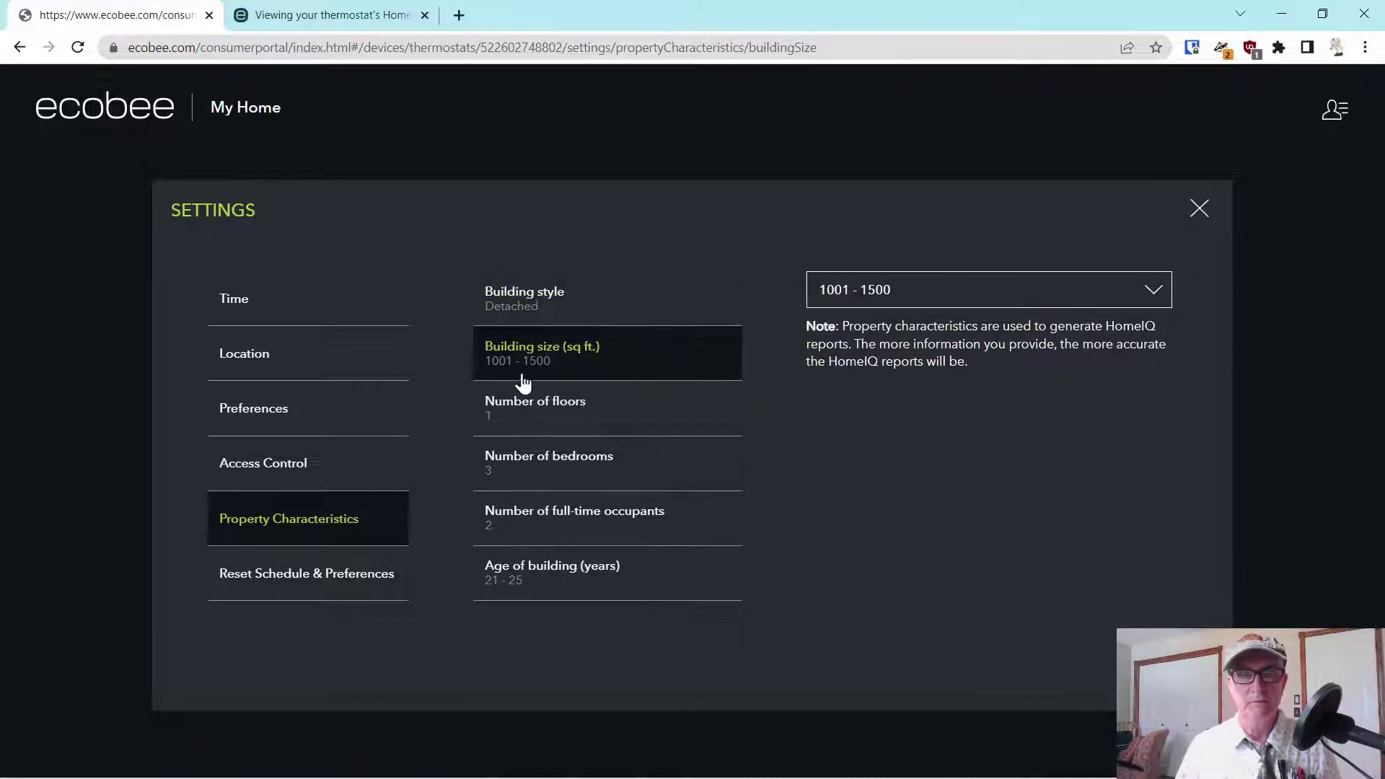
click(529, 413)
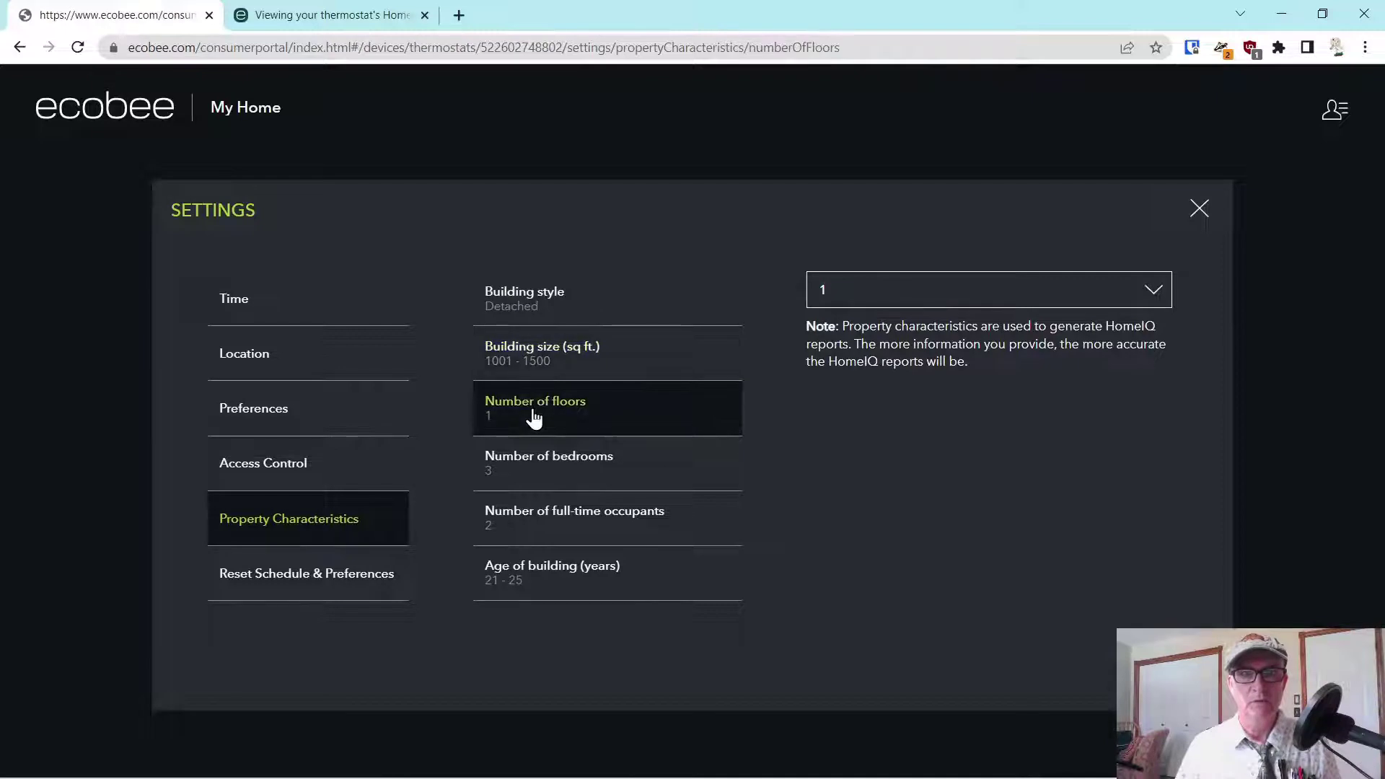
click(945, 304)
click(945, 304)
Step: Check bedrooms, occupants (keep 2), building age, and the Reset Schedule & Preferences option, then close settings
click(542, 471)
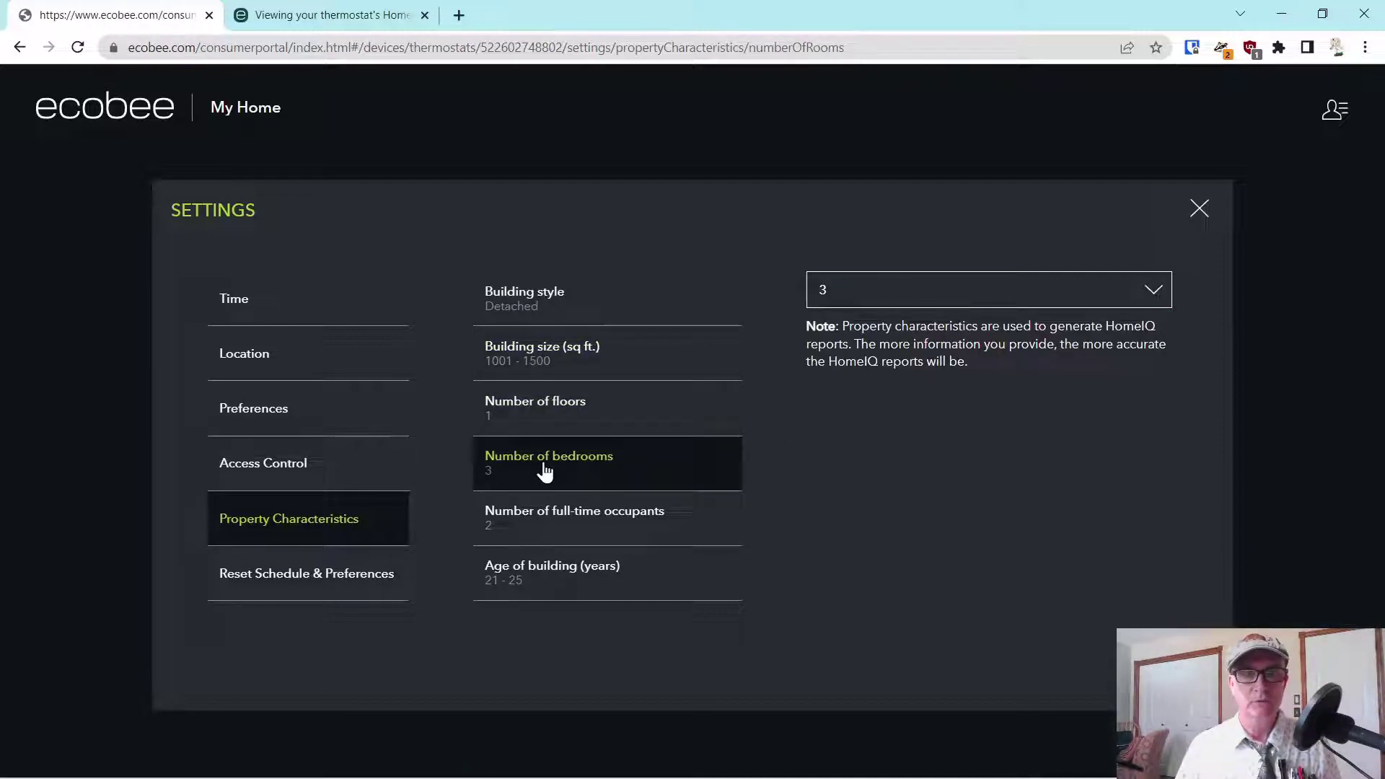
click(569, 519)
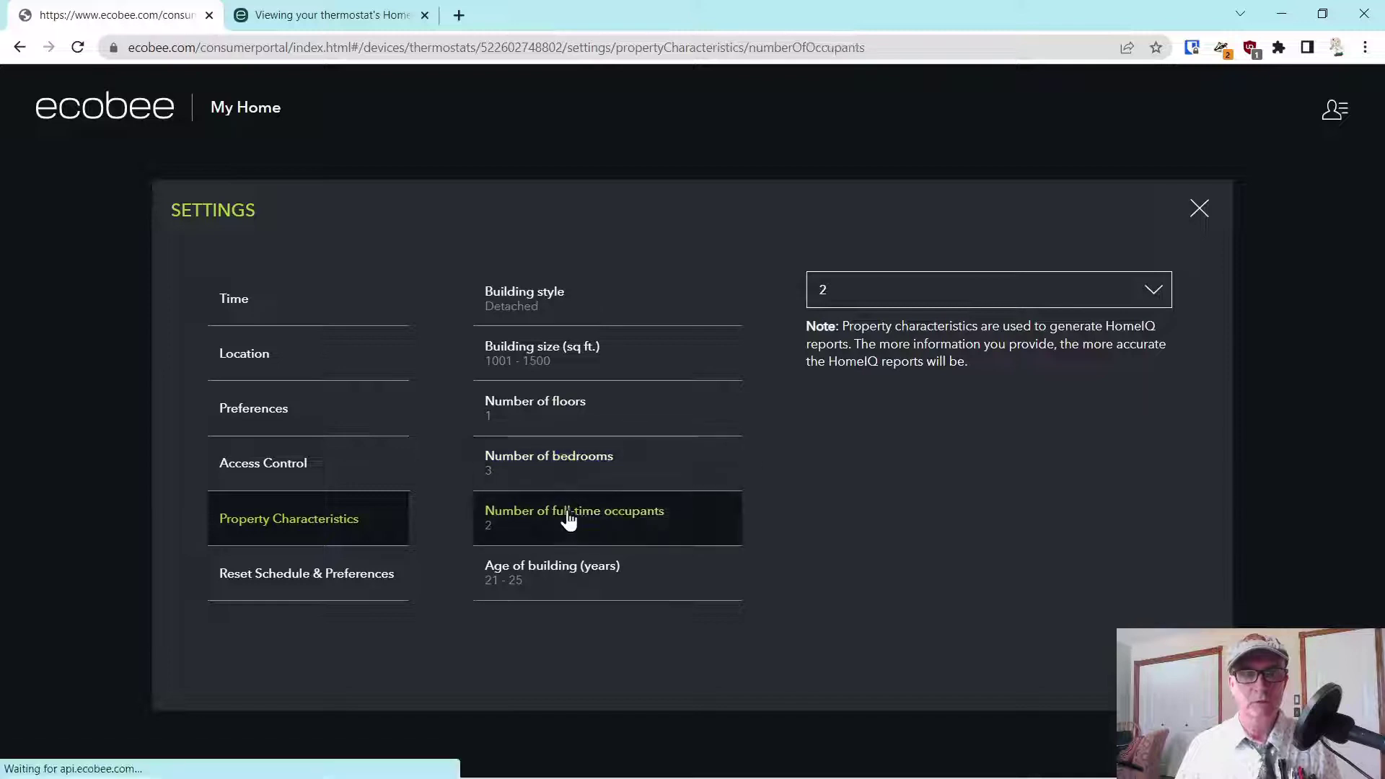
click(865, 307)
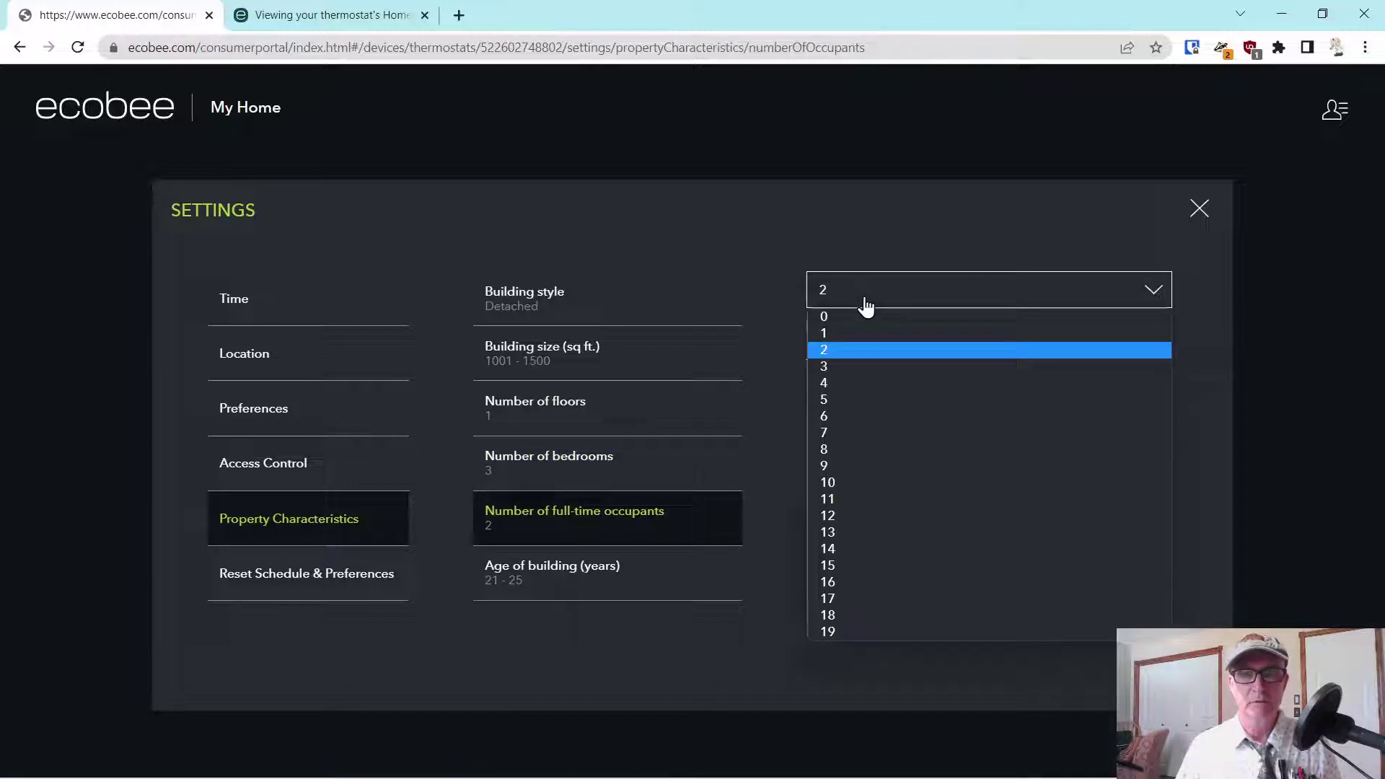
click(531, 575)
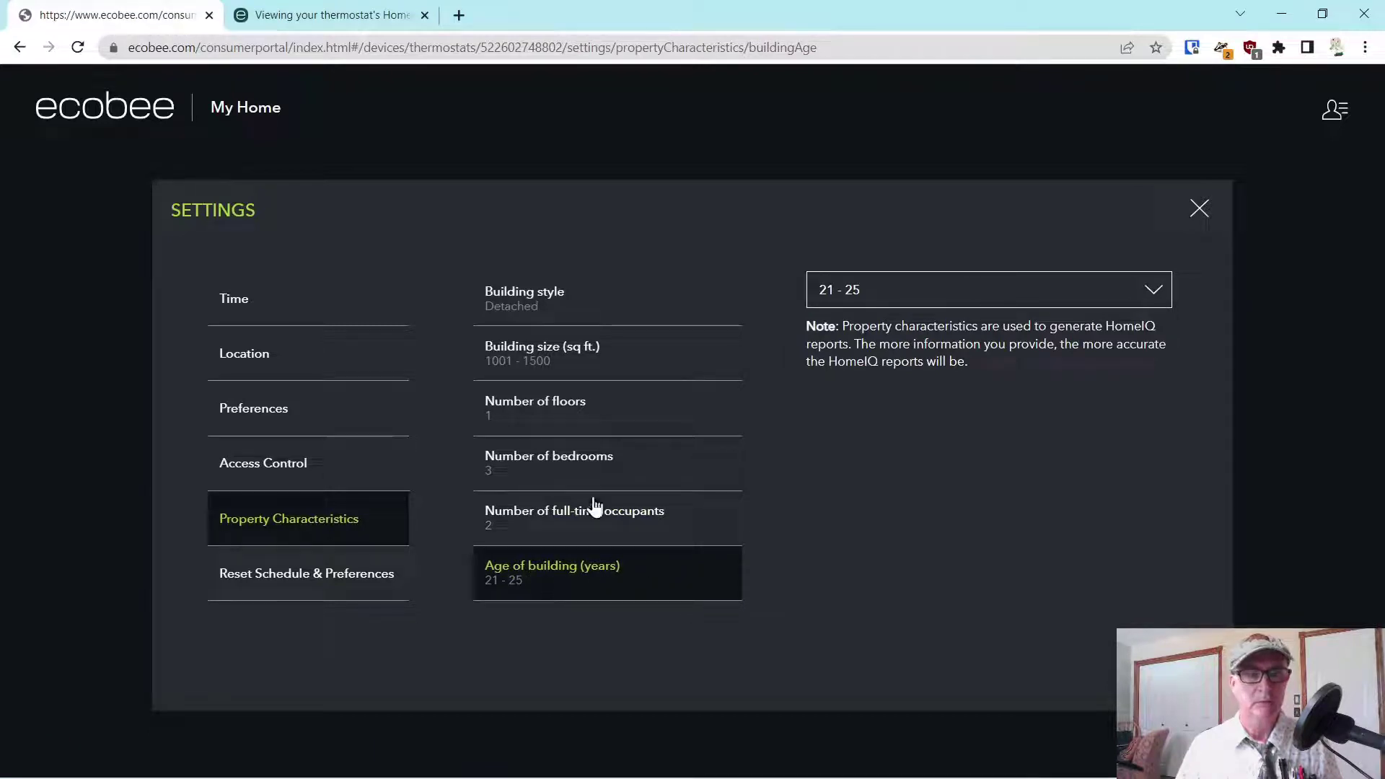
click(288, 519)
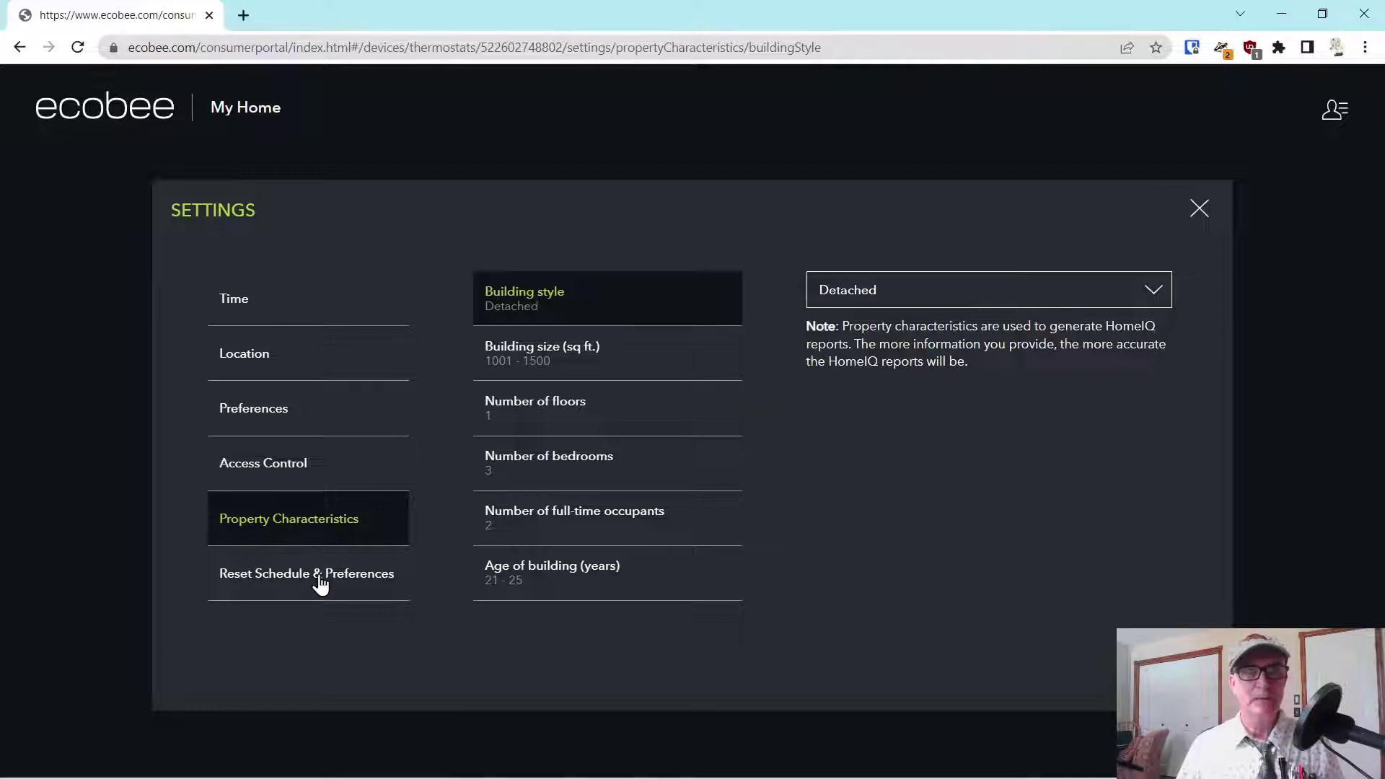
click(321, 585)
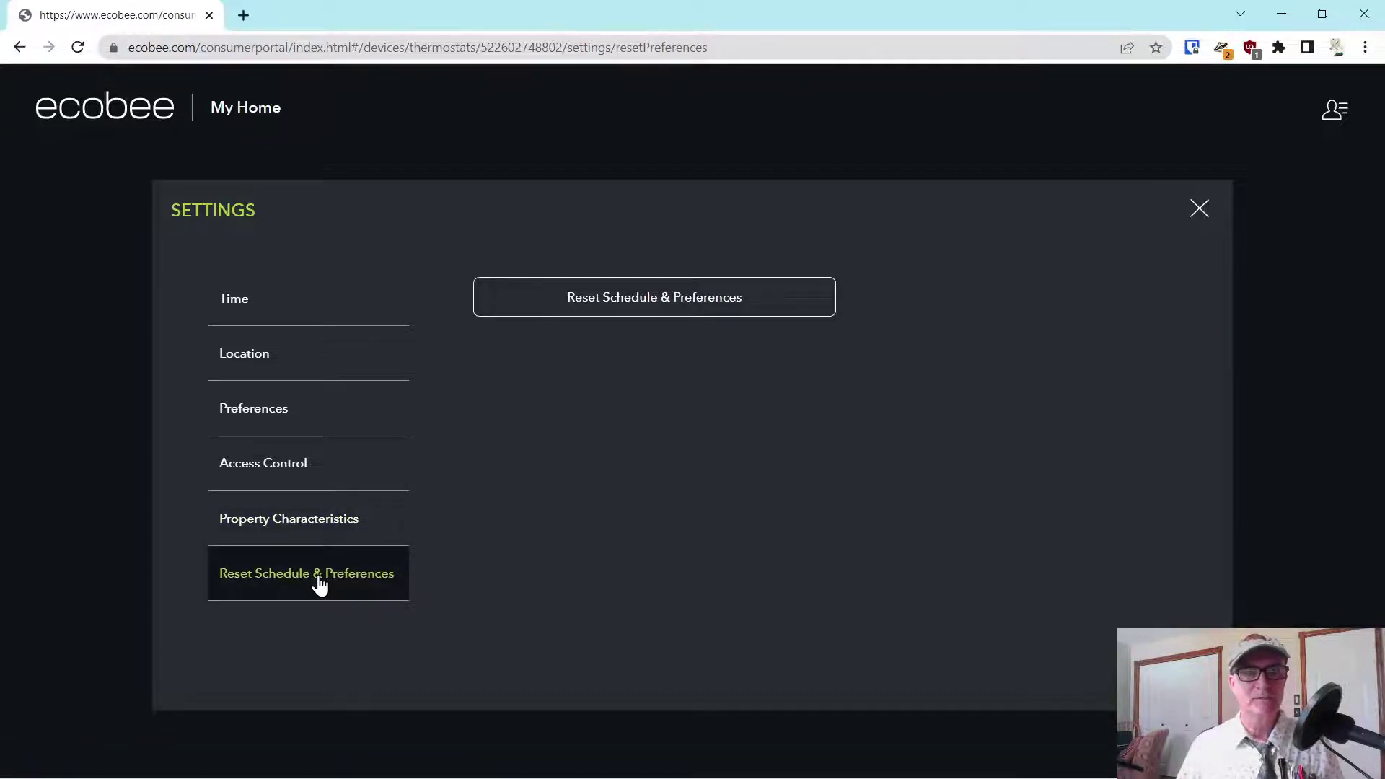
click(1201, 212)
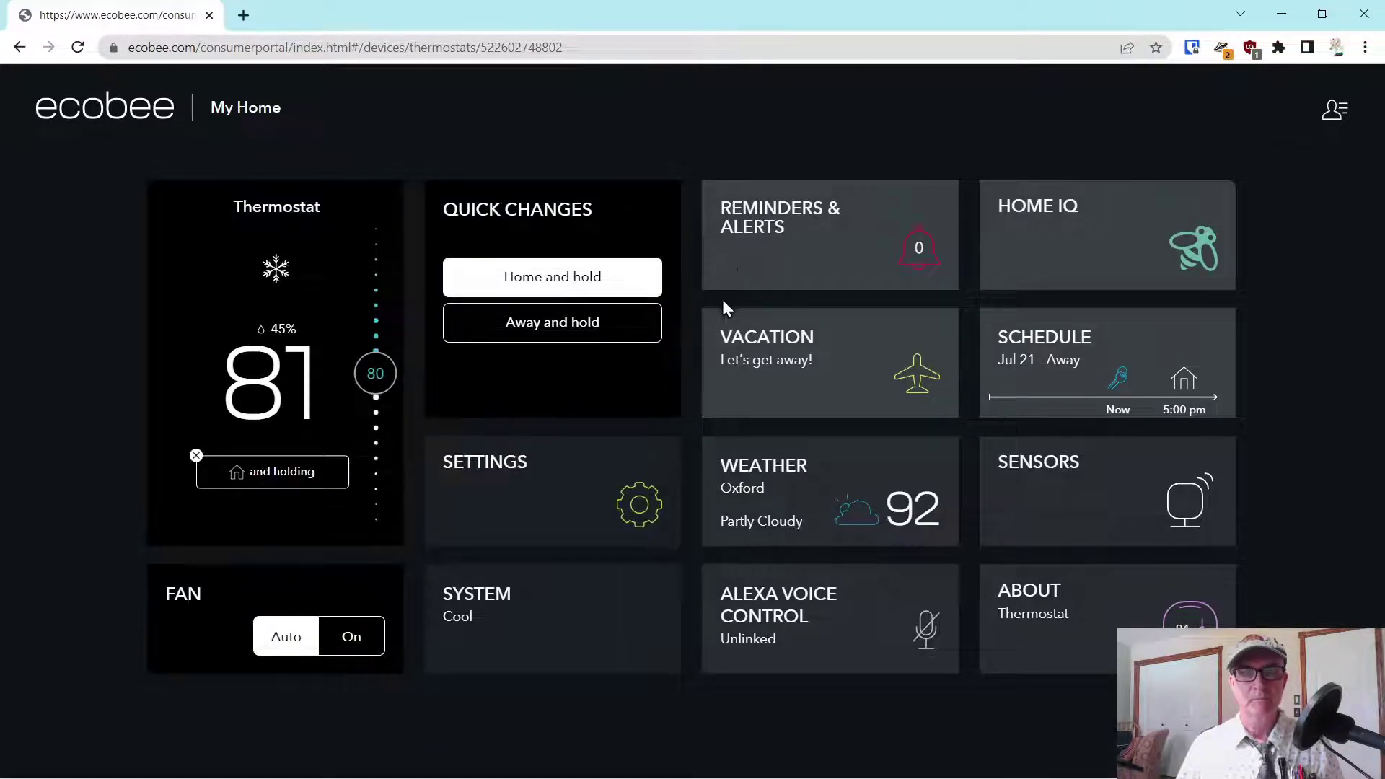
Step: Review the HVAC maintenance, furnace filter, and UV lamp reminders in Reminders & Alerts preferences
click(796, 236)
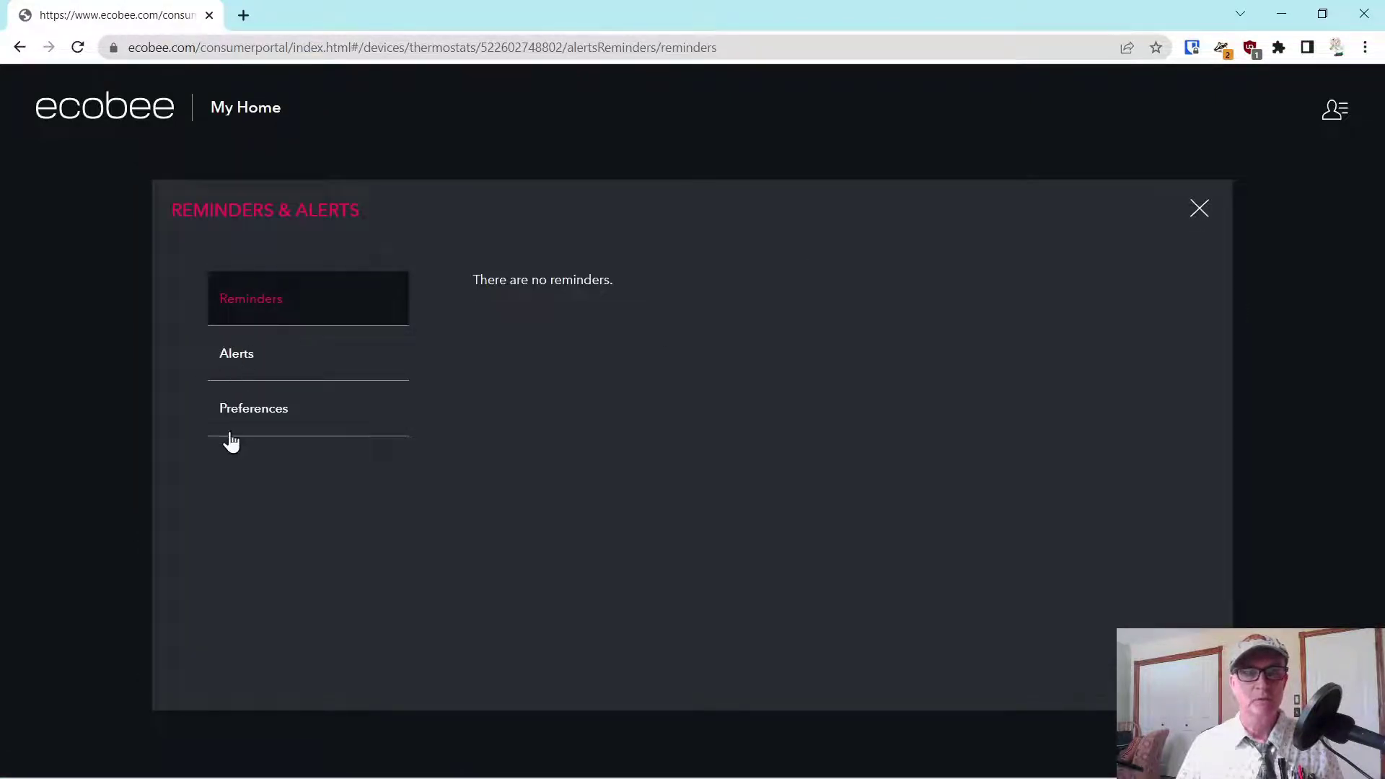
click(250, 420)
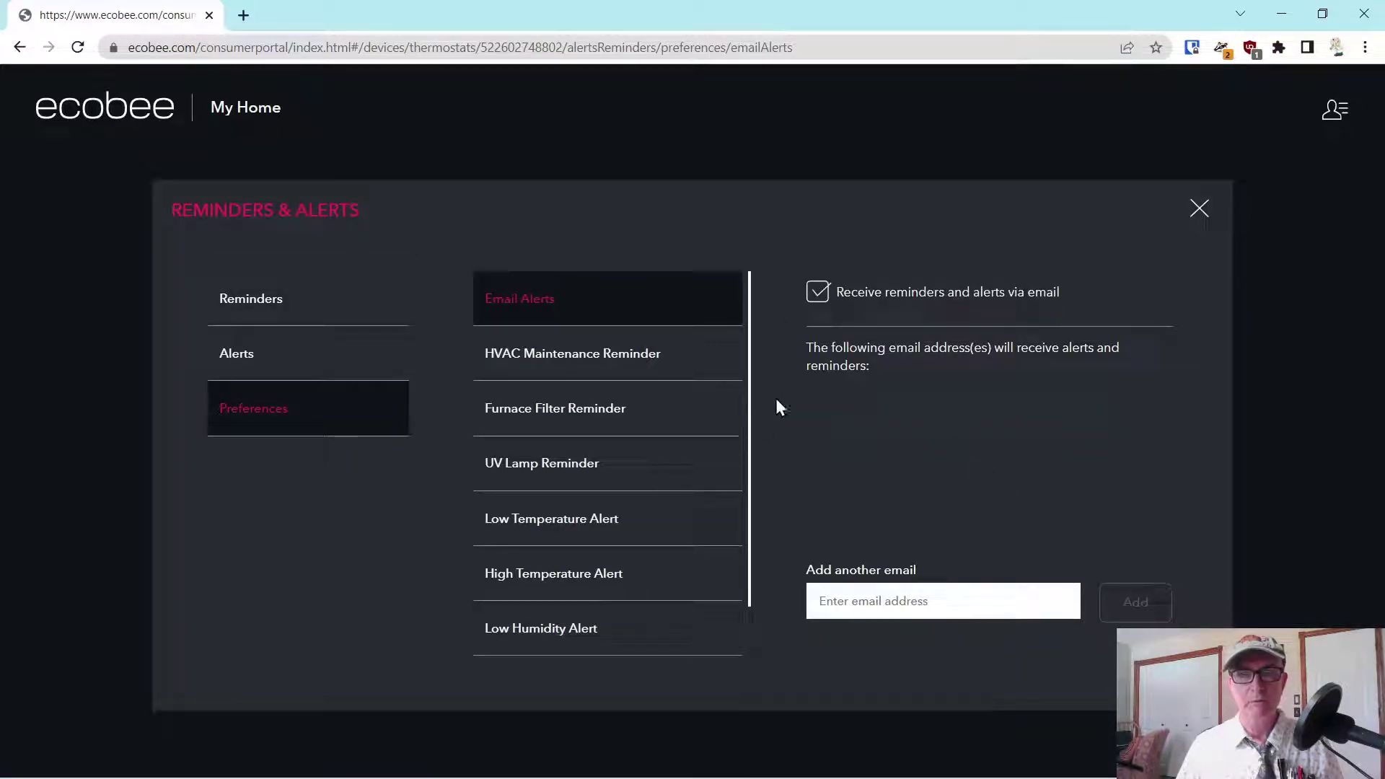
click(551, 364)
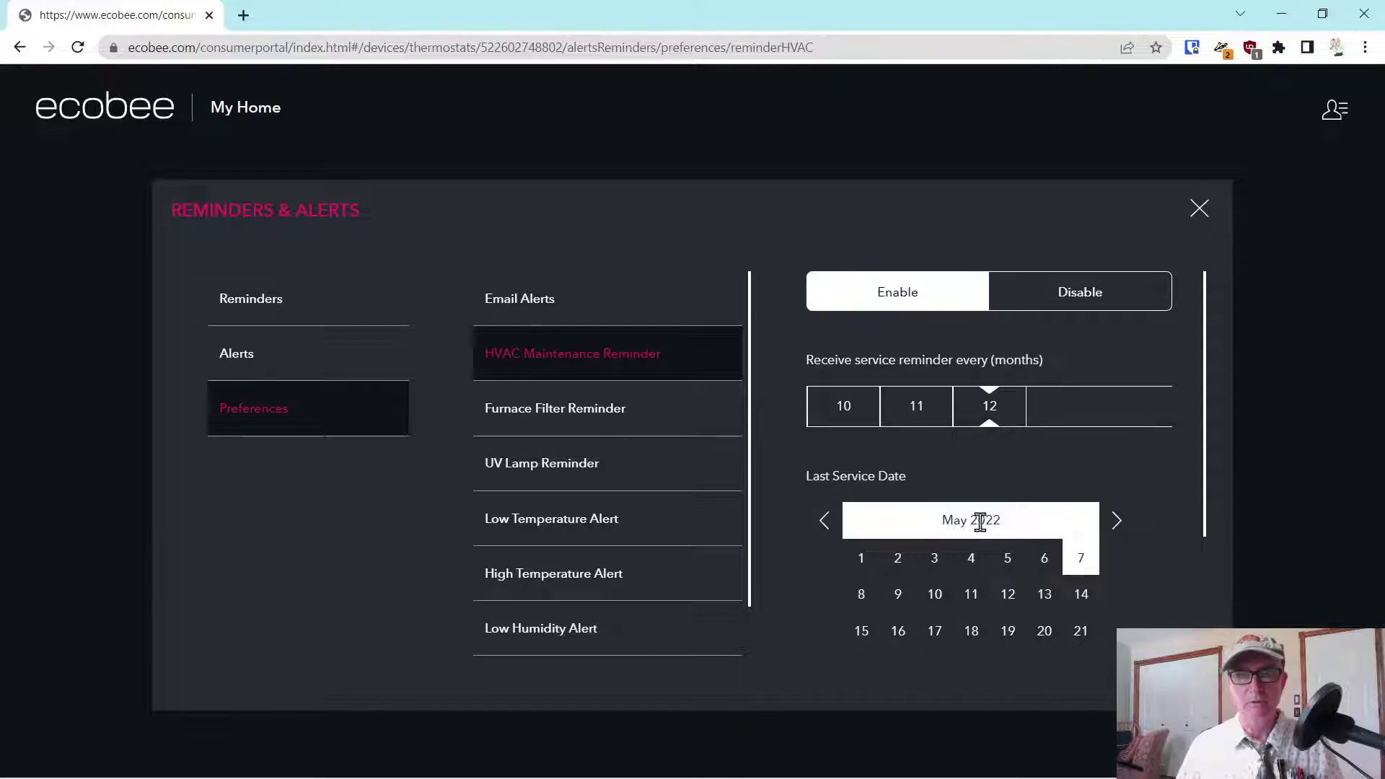
click(514, 421)
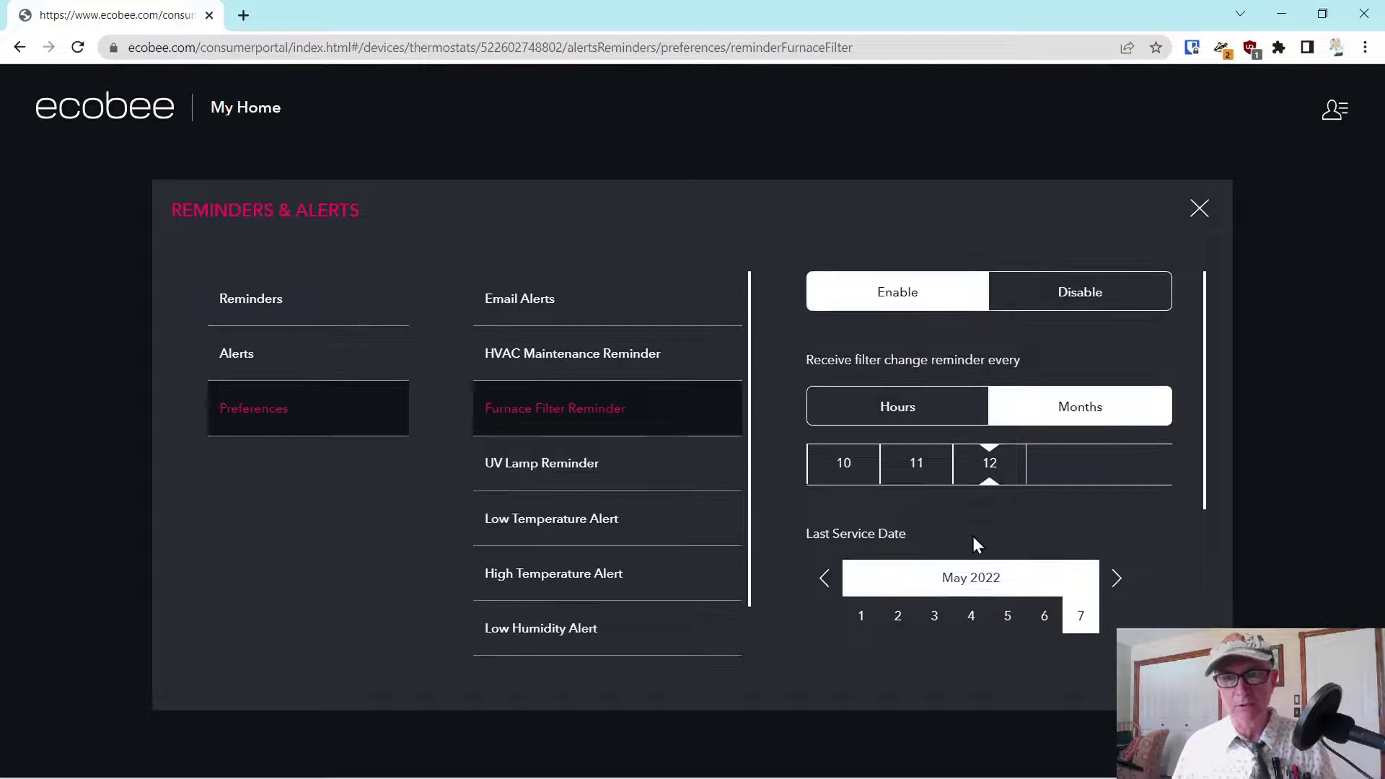
click(555, 469)
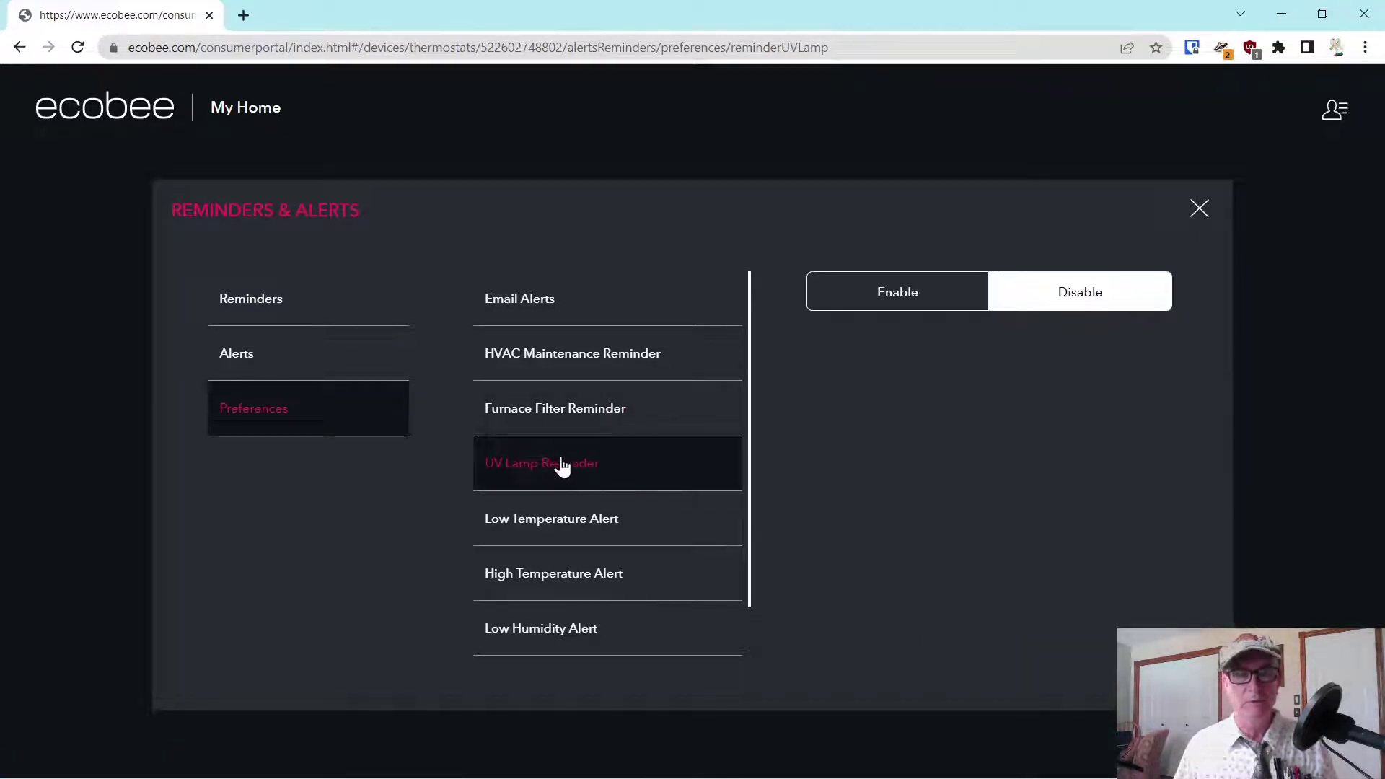
Step: Review low/high temperature and humidity alerts, high humidity at 60%, then close Reminders & Alerts
click(542, 527)
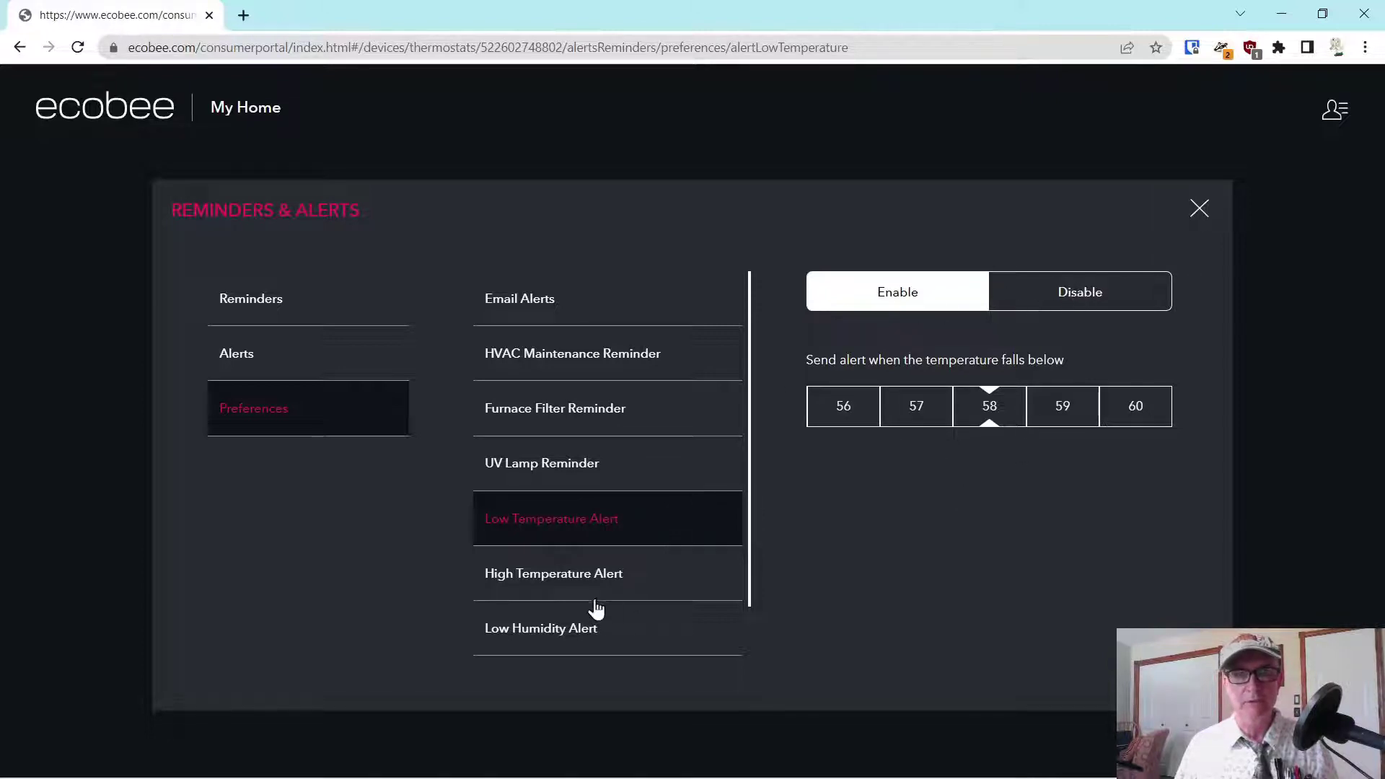
click(583, 581)
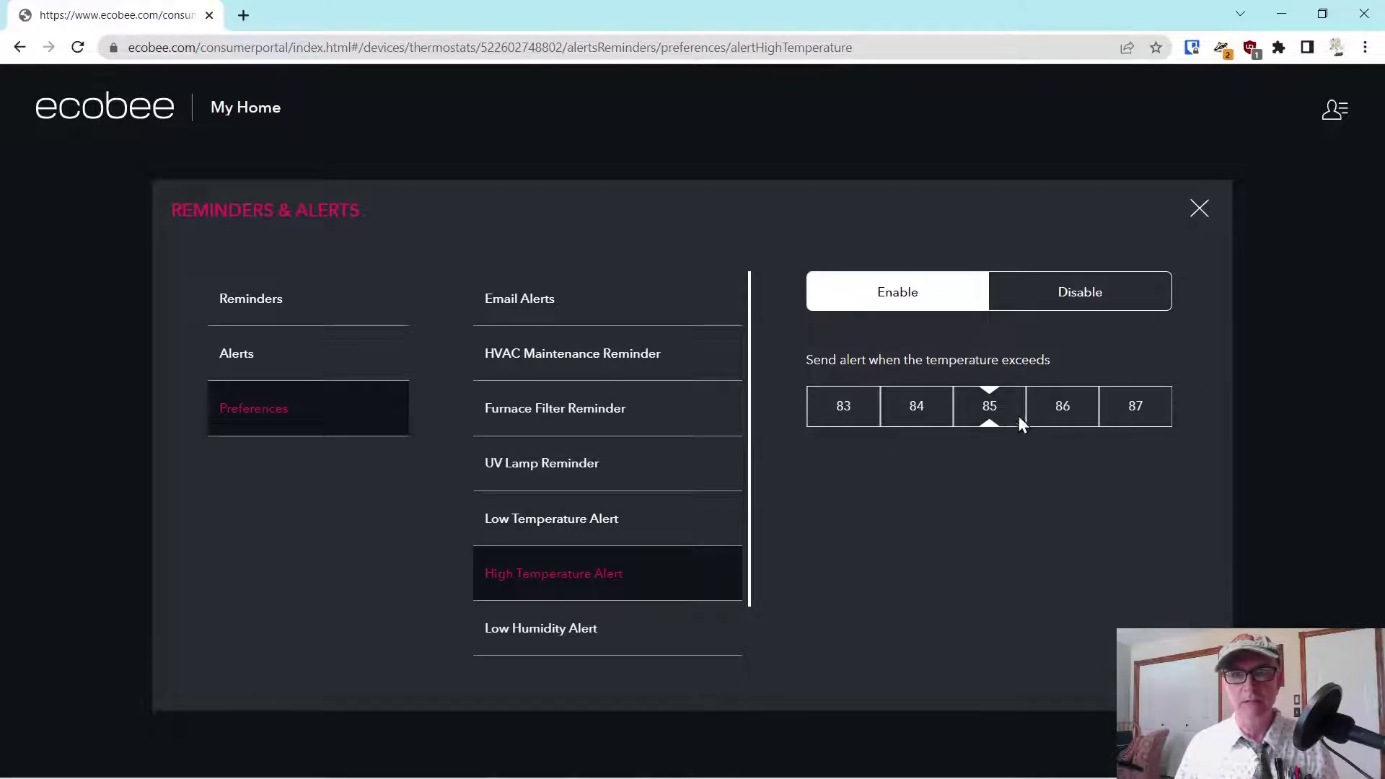
click(535, 635)
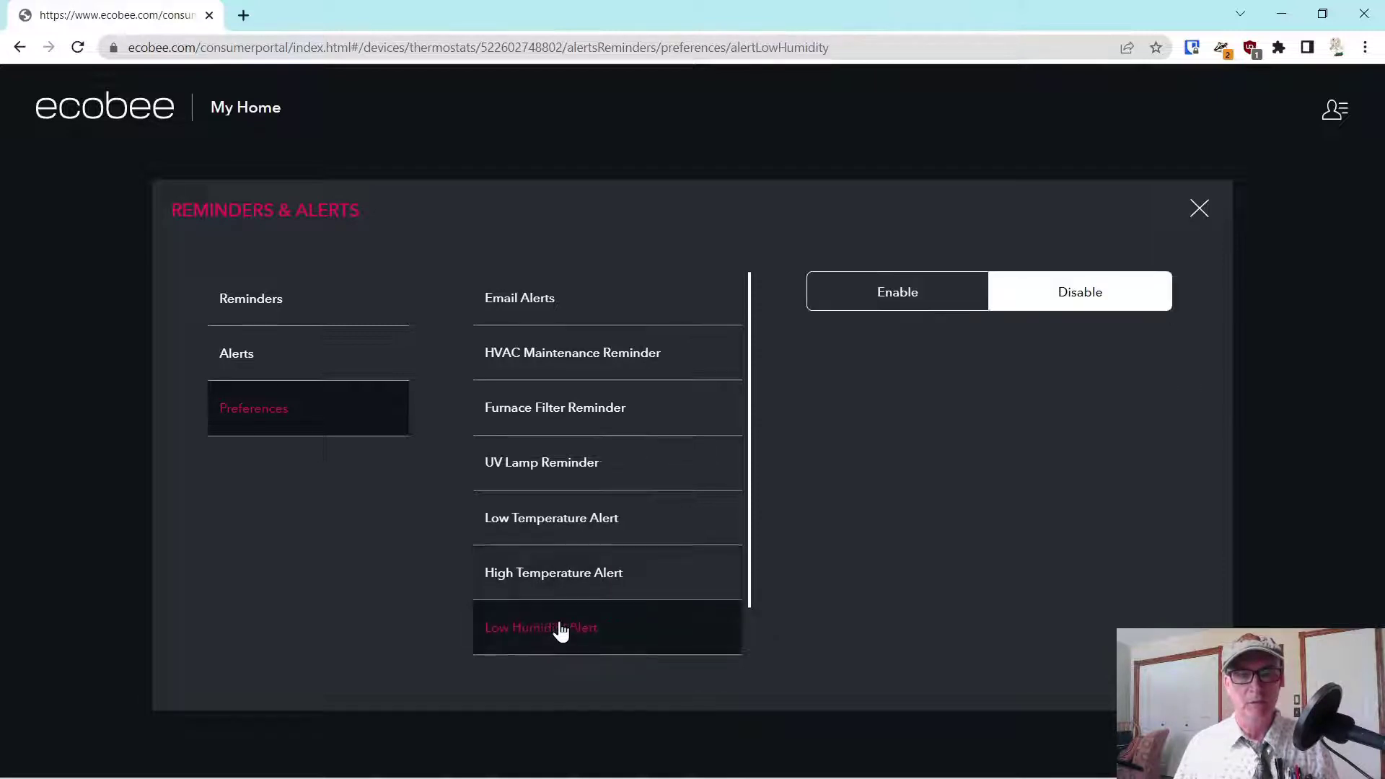
scroll(565, 618, down, 1)
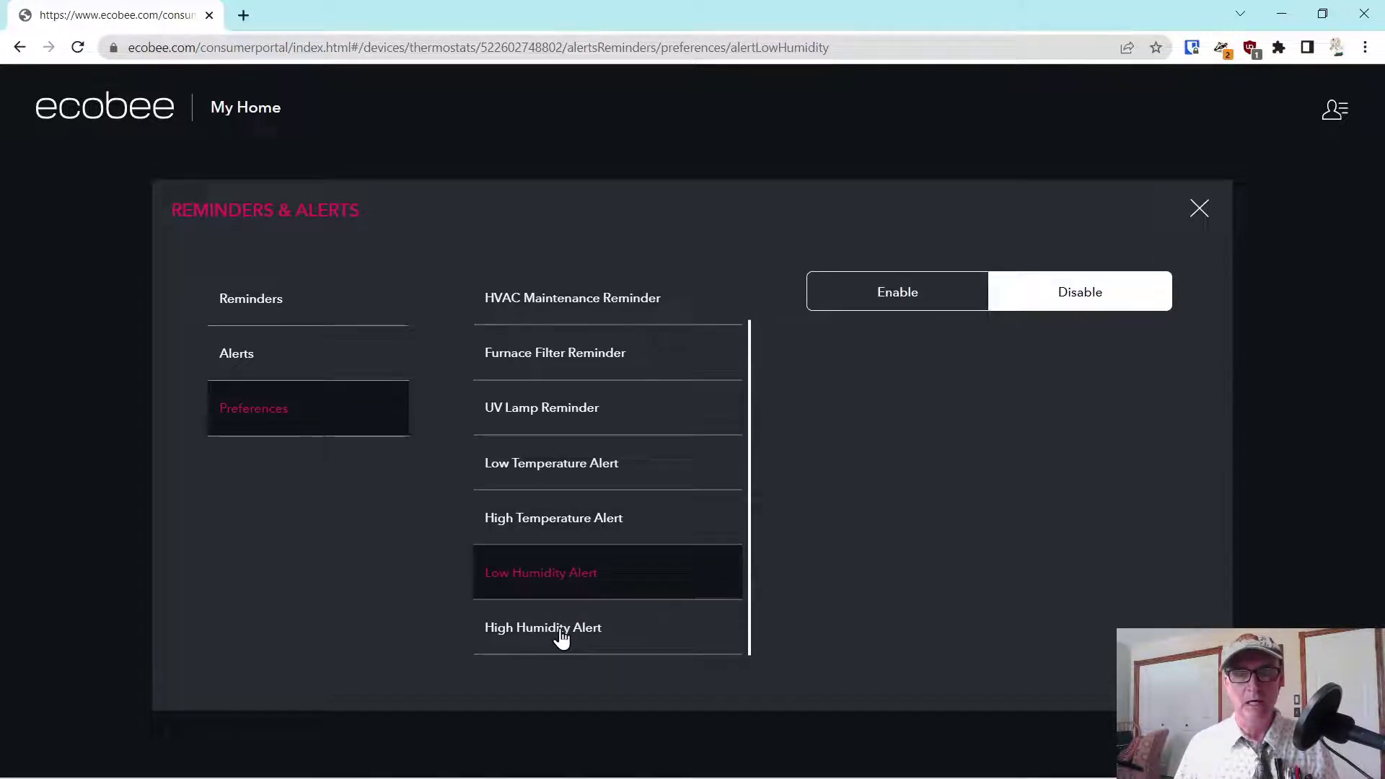
click(562, 639)
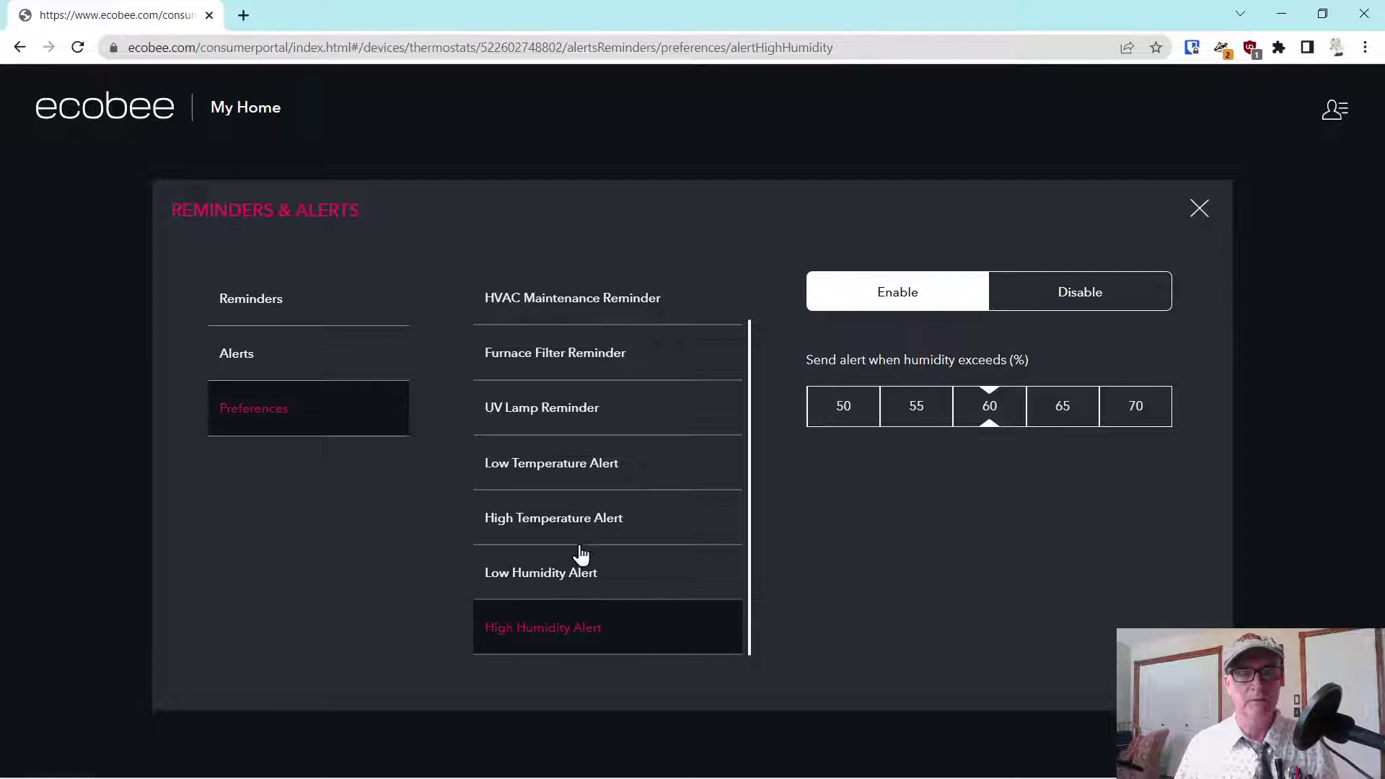
click(1199, 208)
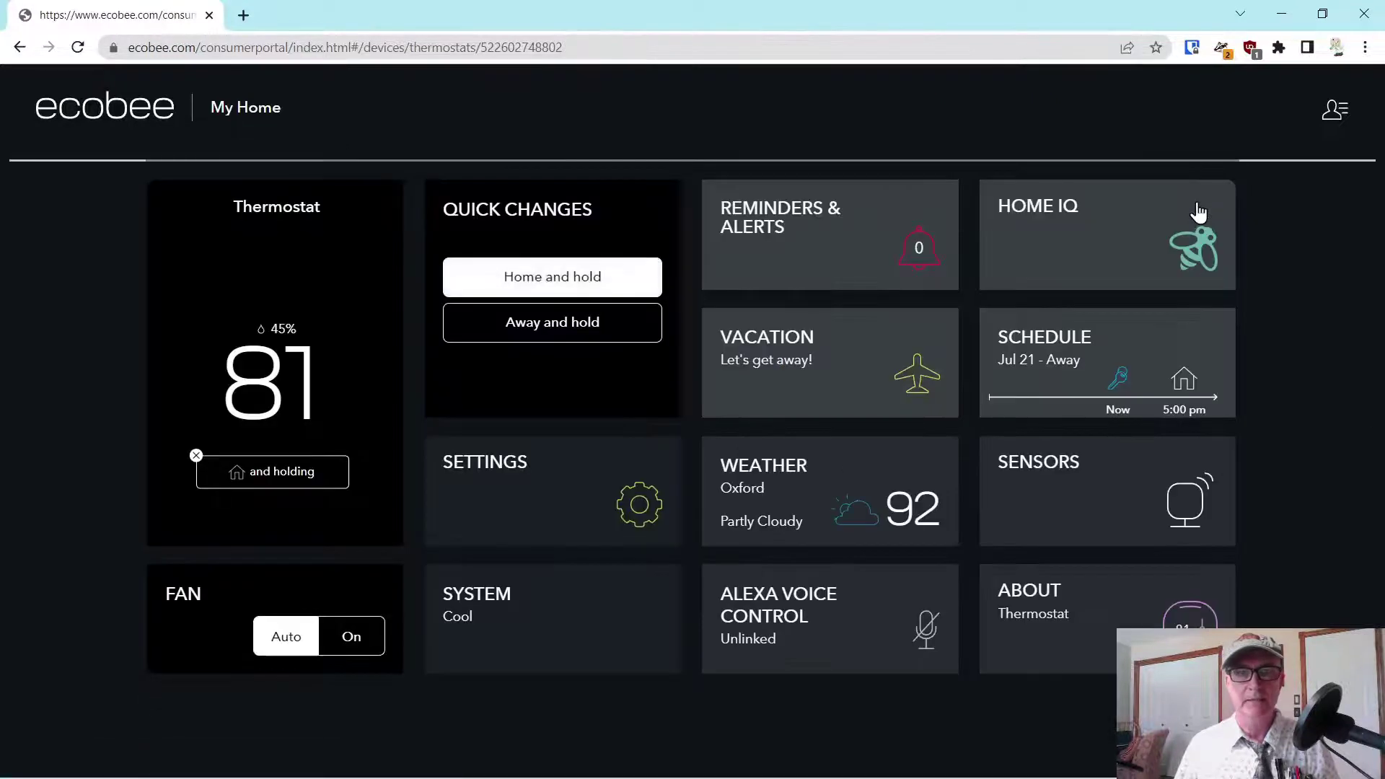
Step: Start a new vacation departing September 13, 2022
click(759, 365)
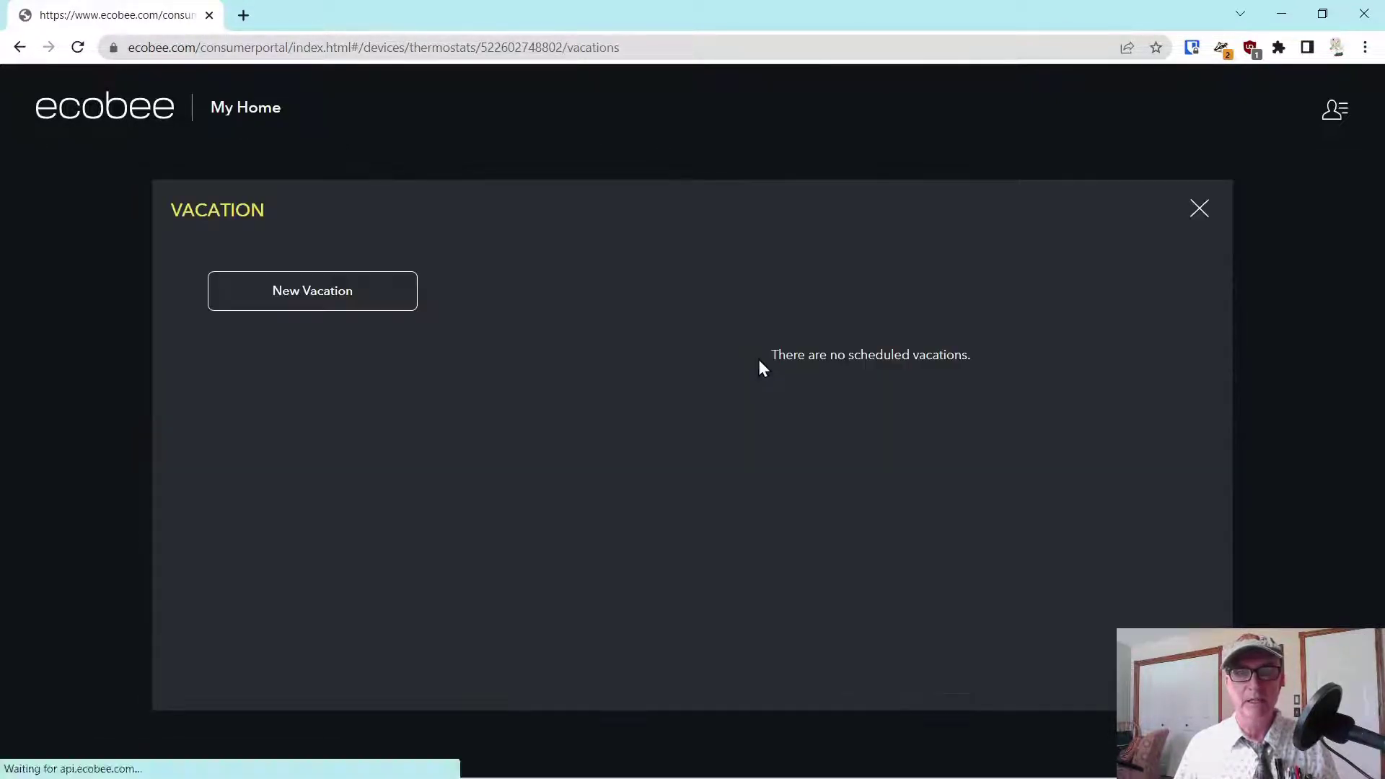
click(295, 306)
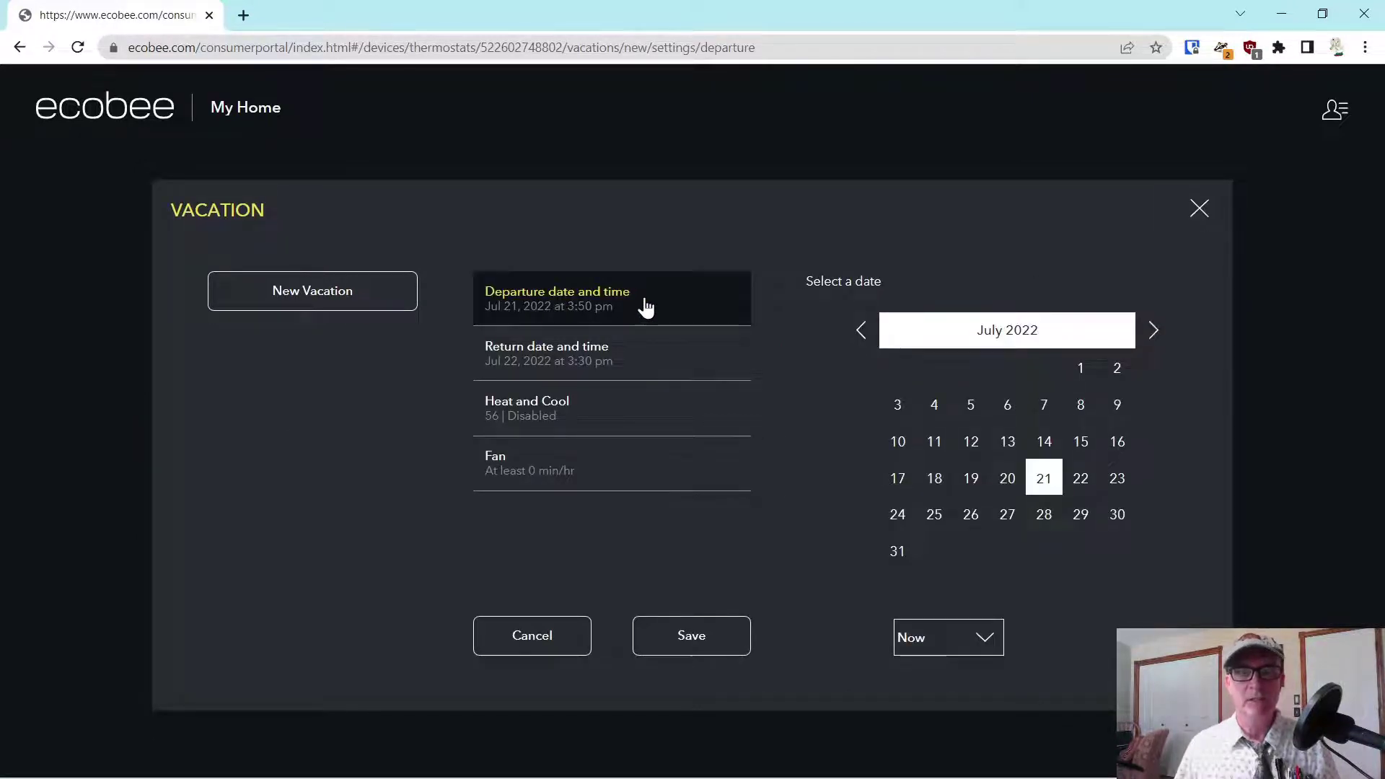
click(1153, 332)
click(1152, 332)
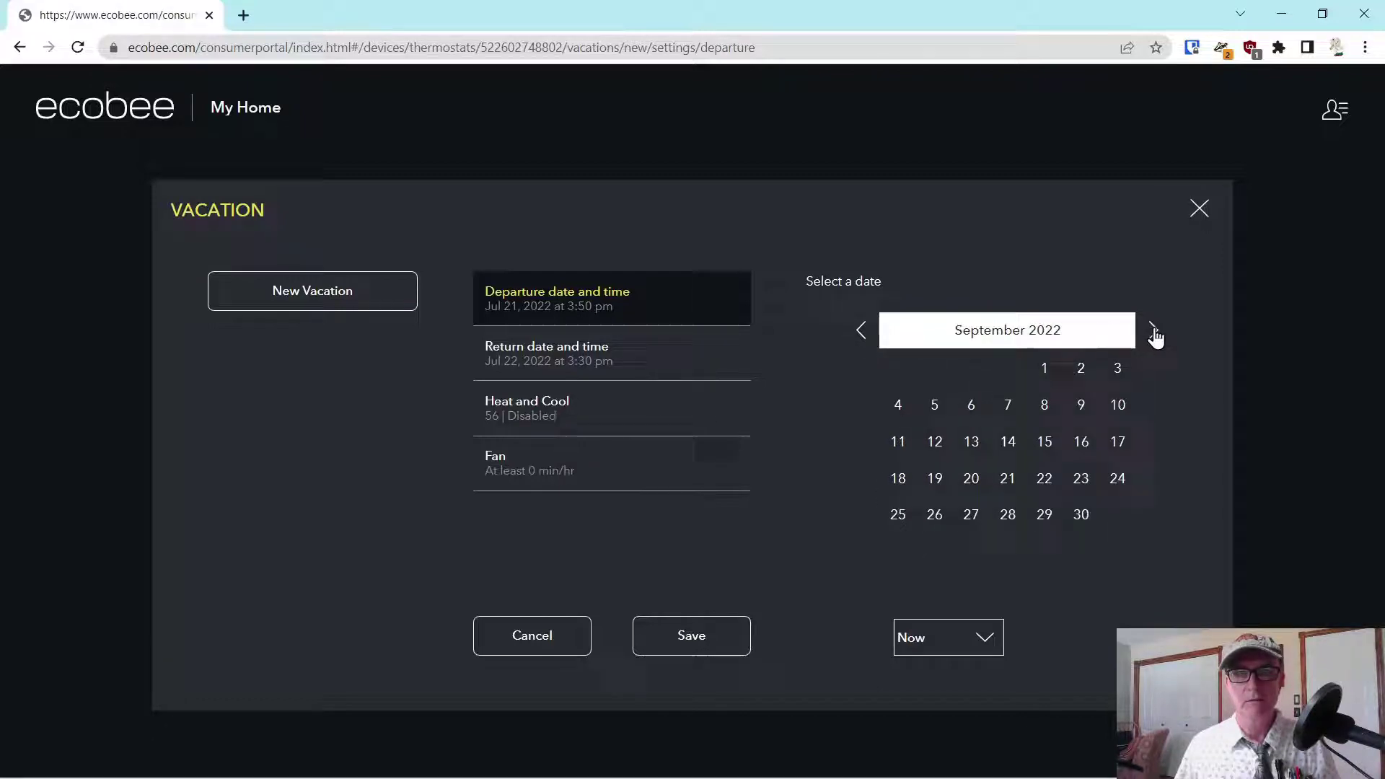
click(980, 450)
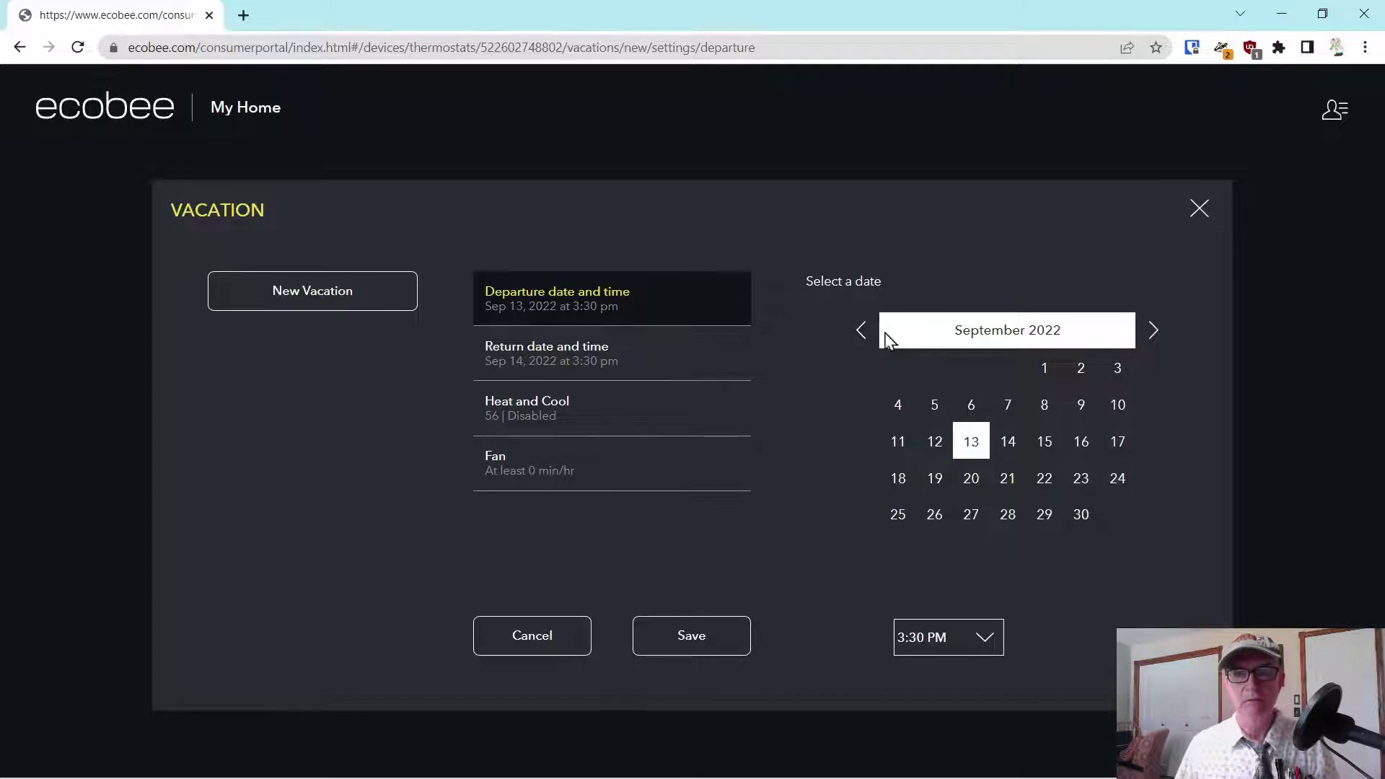
Step: Set the return date to September 14, review heat and cool, and set fan to 5 min/hr
click(553, 364)
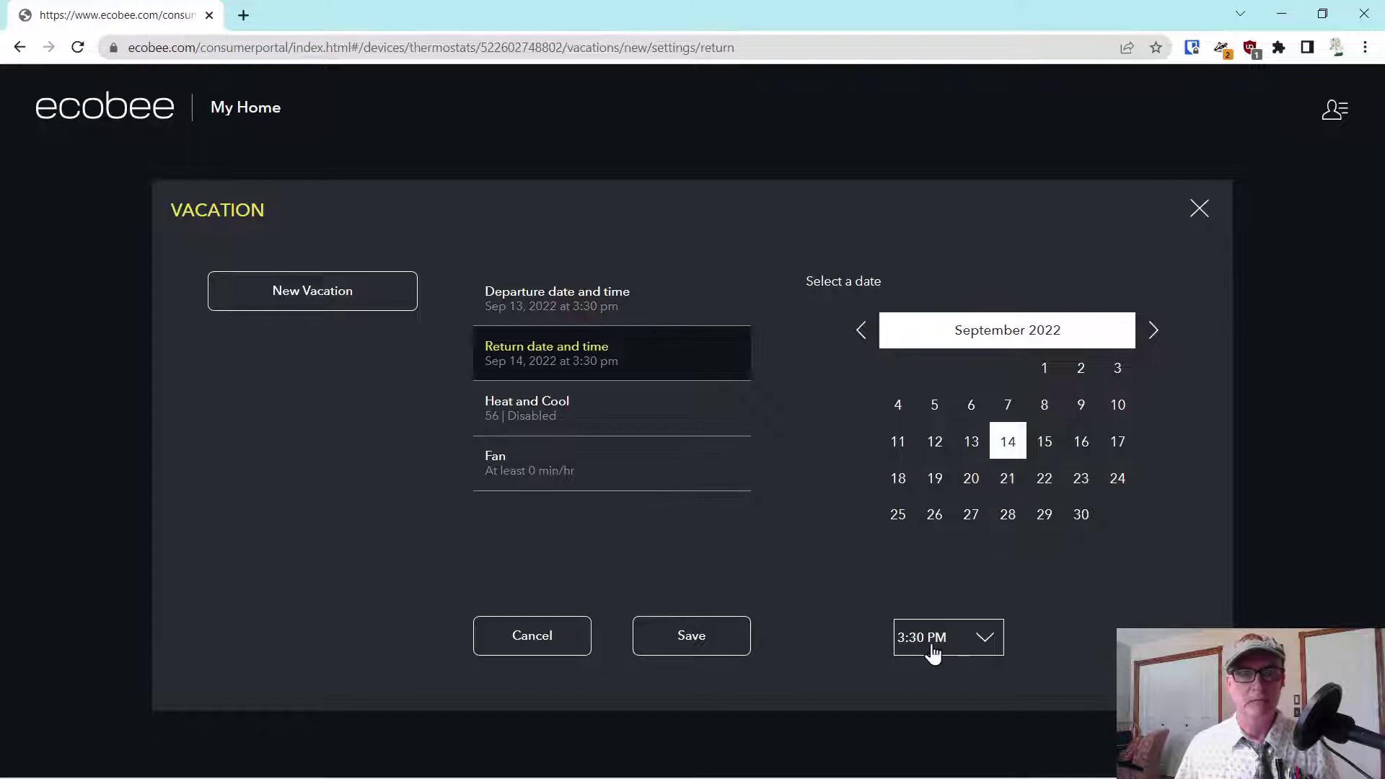
click(531, 423)
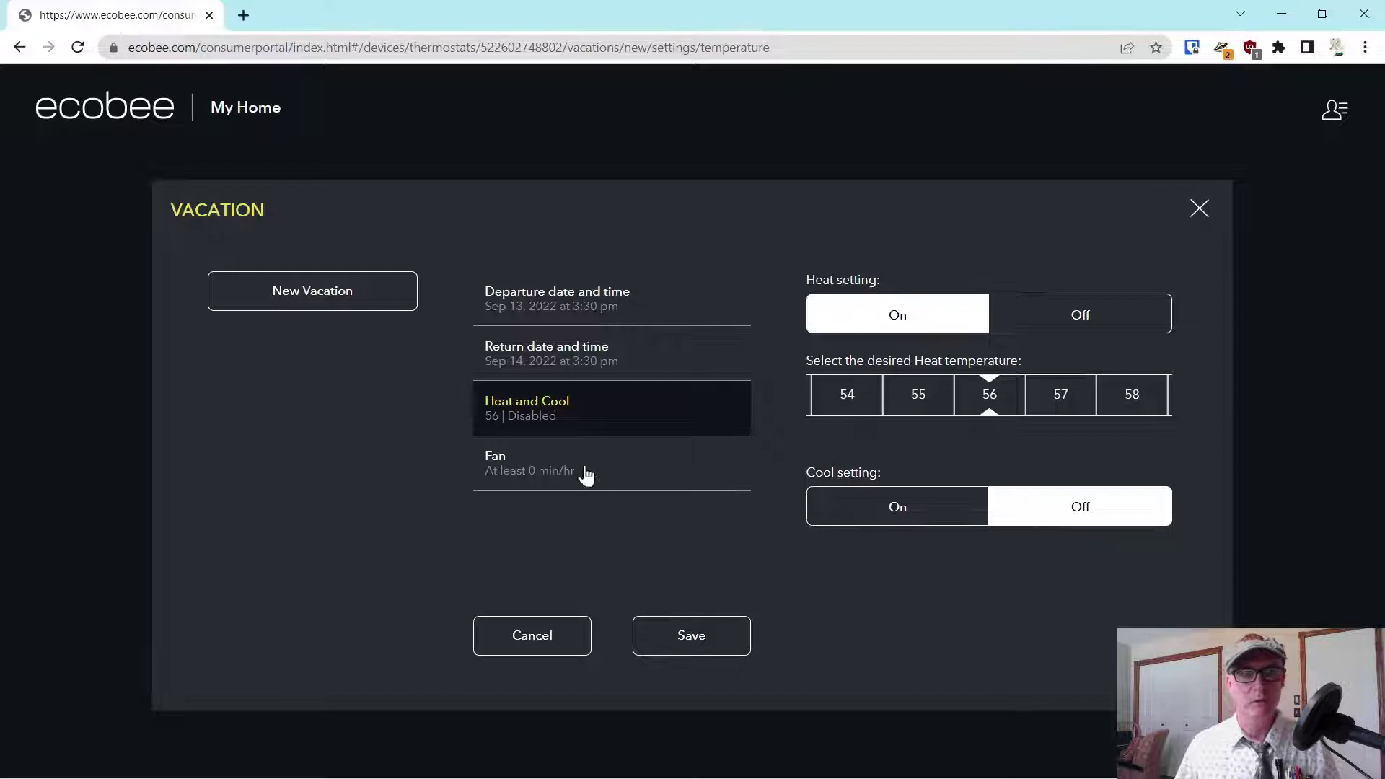
click(510, 475)
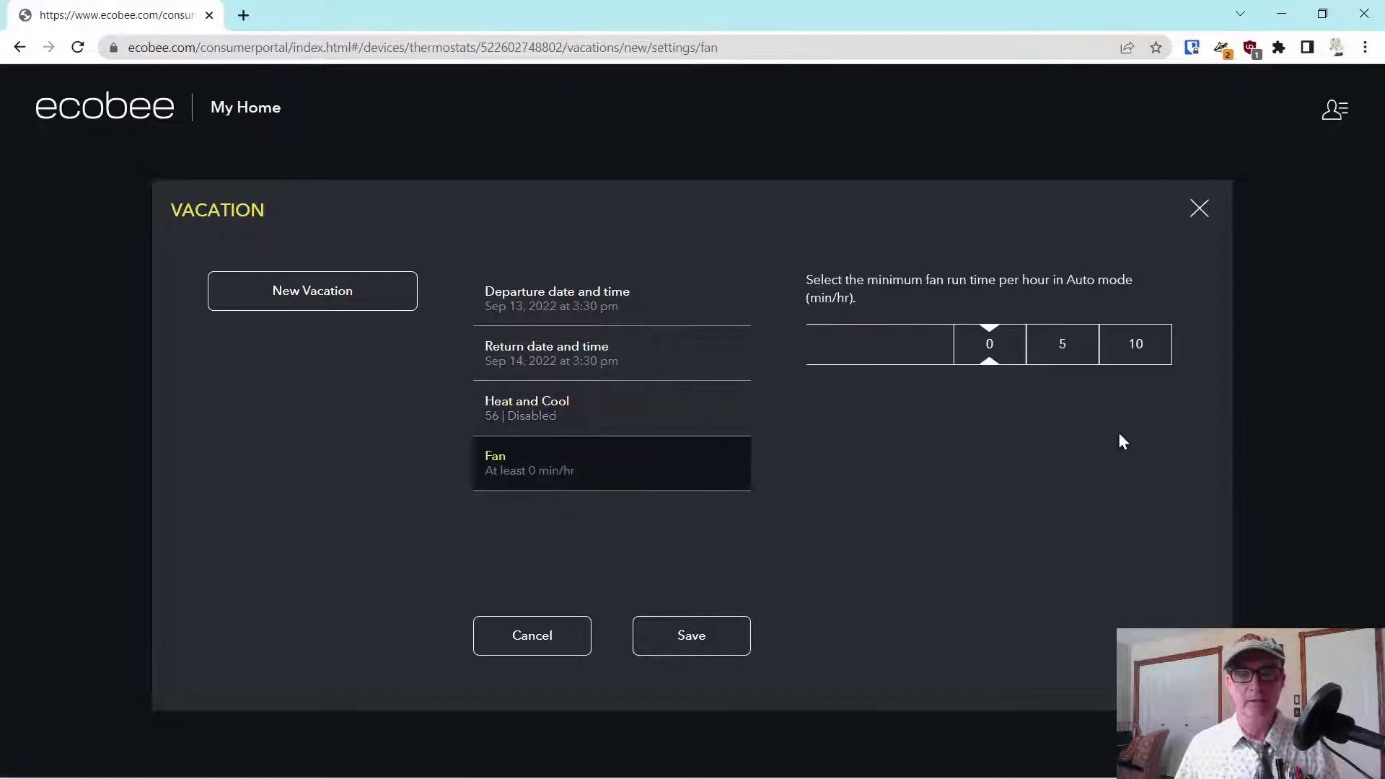
click(1065, 342)
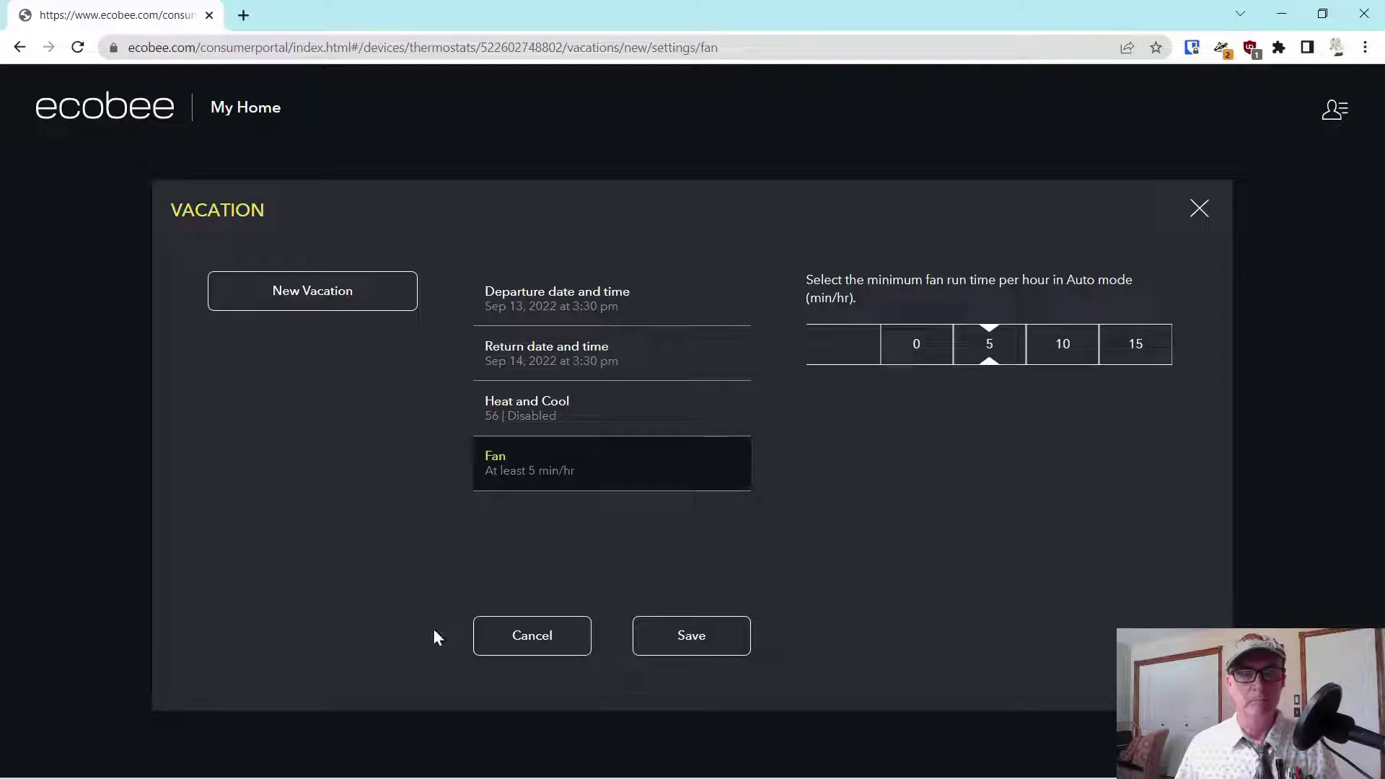
Step: Discard the vacation draft and check the Oxford weather forecast
click(1199, 210)
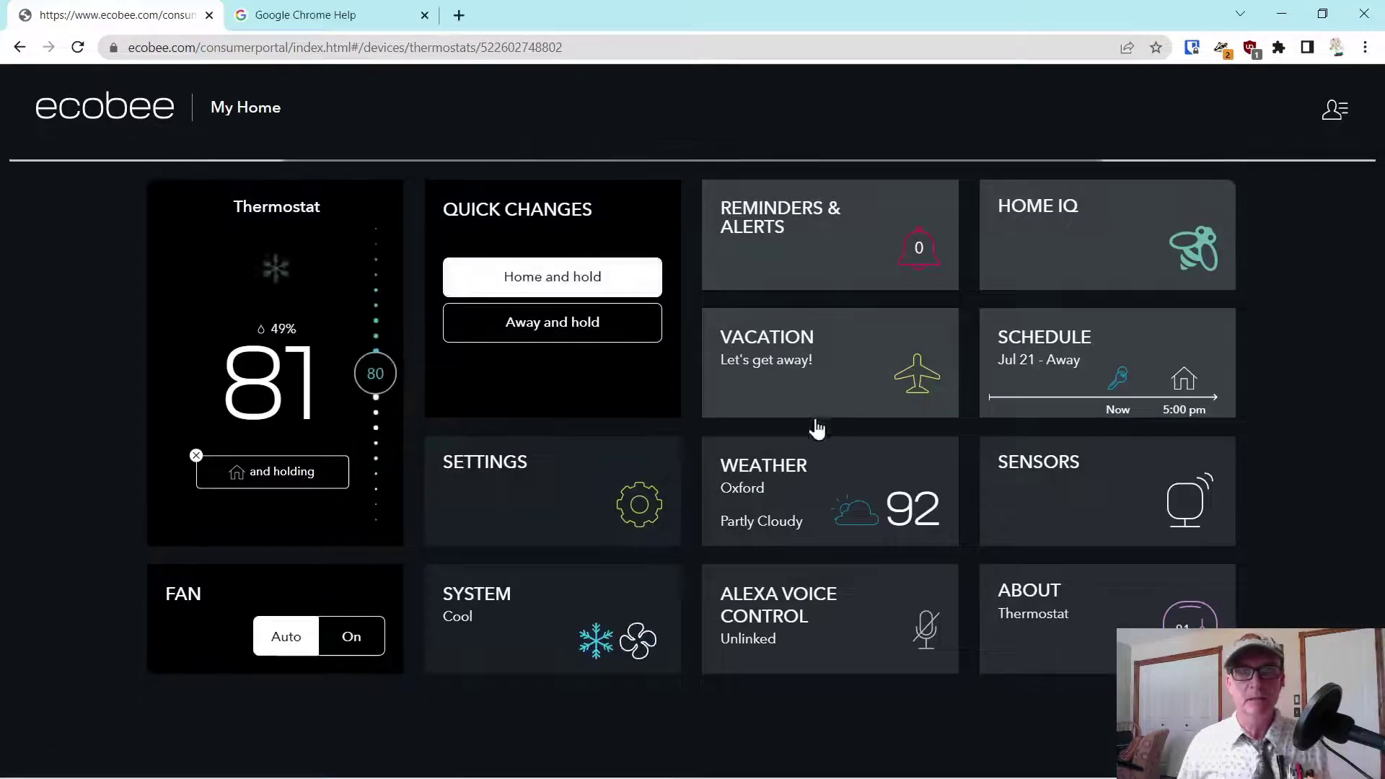
click(773, 498)
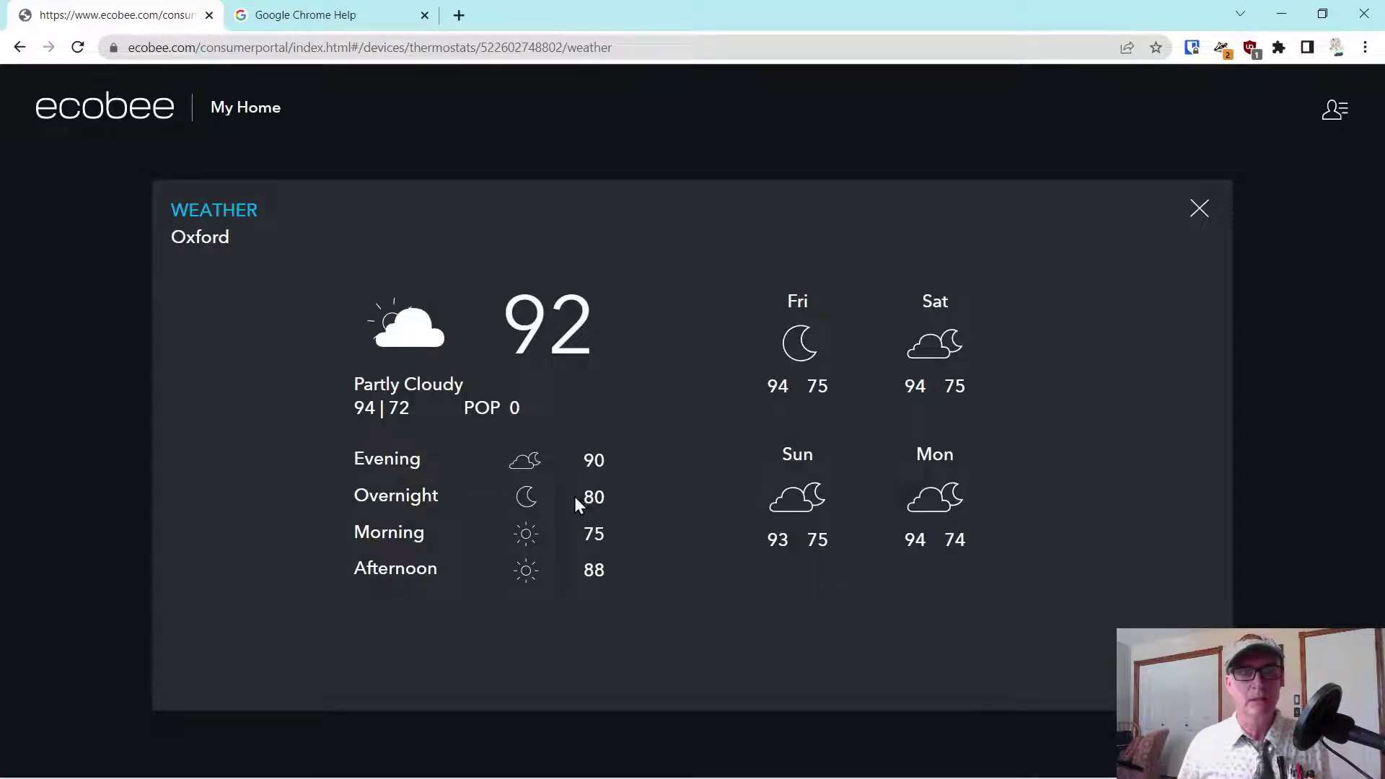
click(1199, 212)
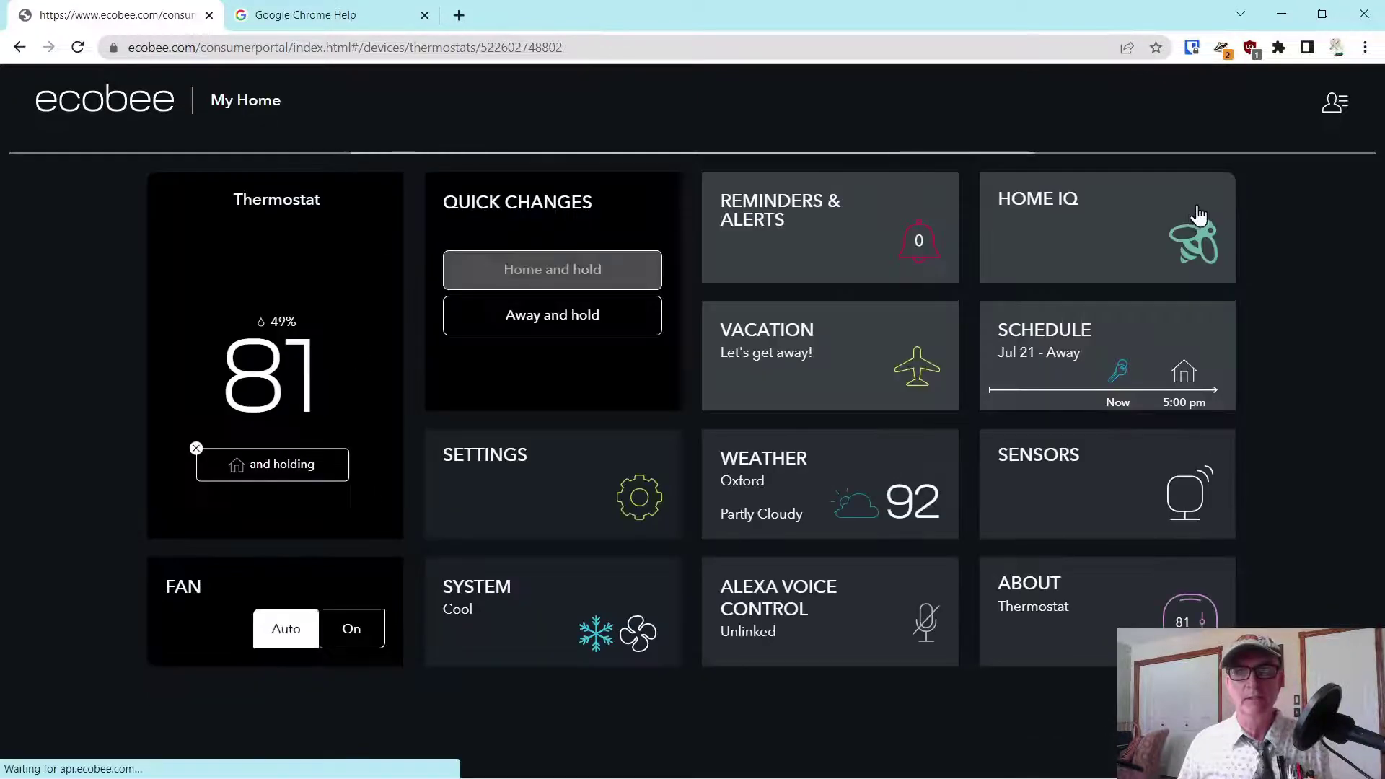
Step: View the Alexa Voice Control setup, still Unlinked, and return to the dashboard
click(783, 609)
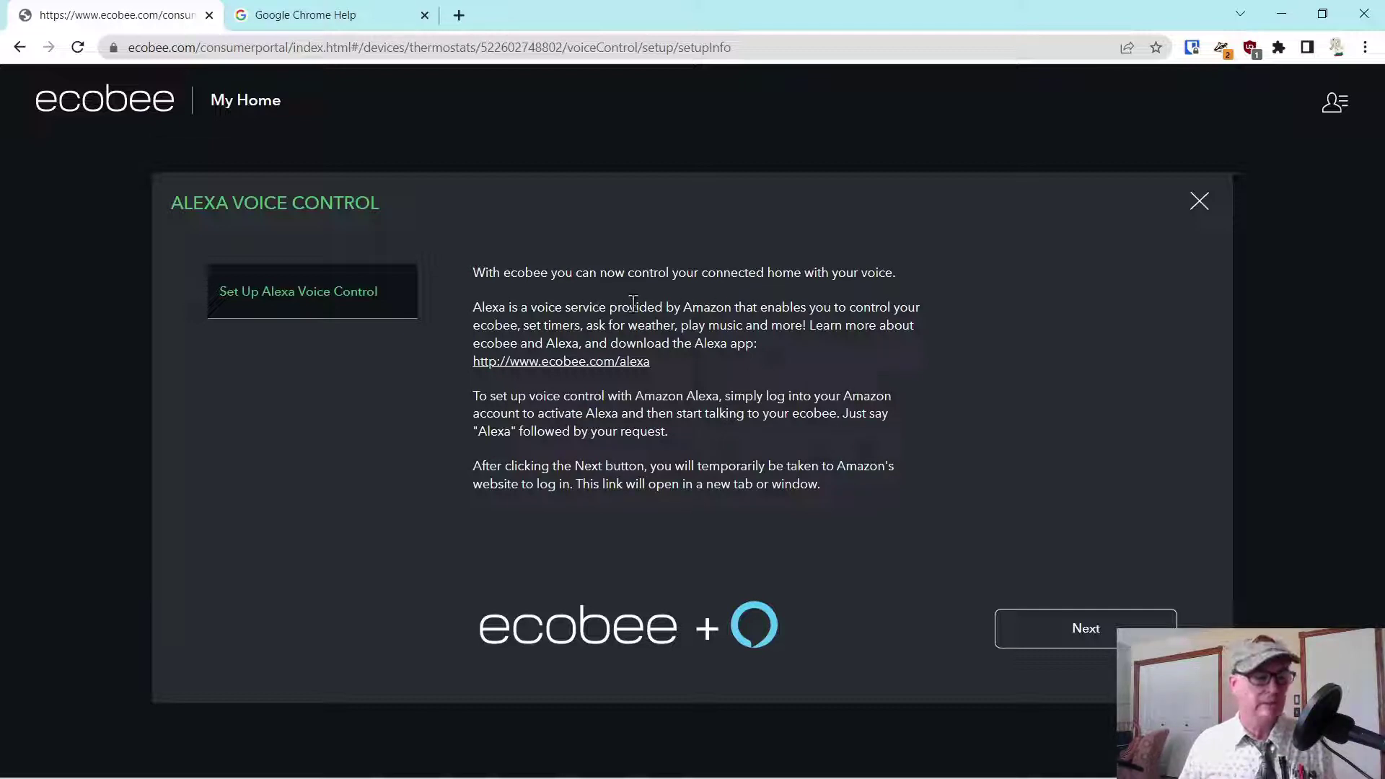
click(1198, 205)
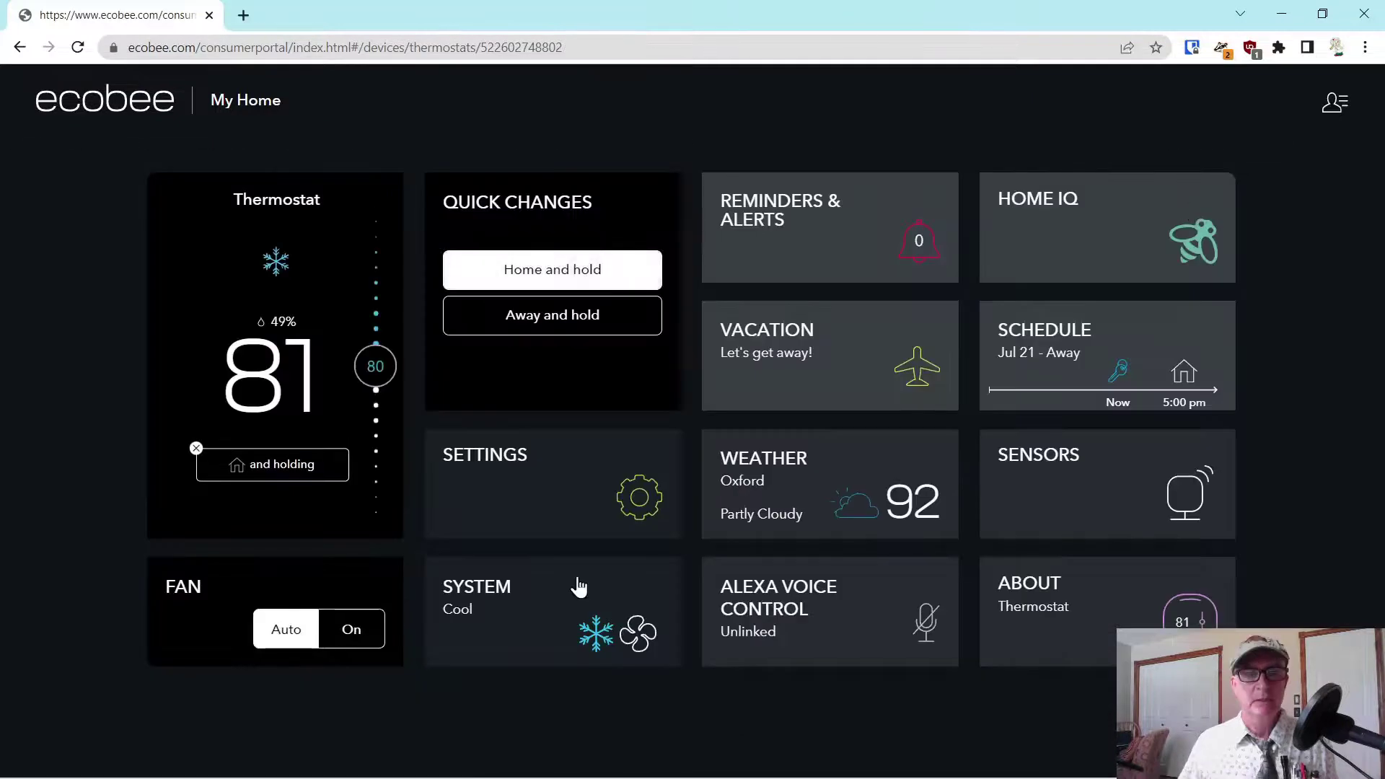
click(534, 613)
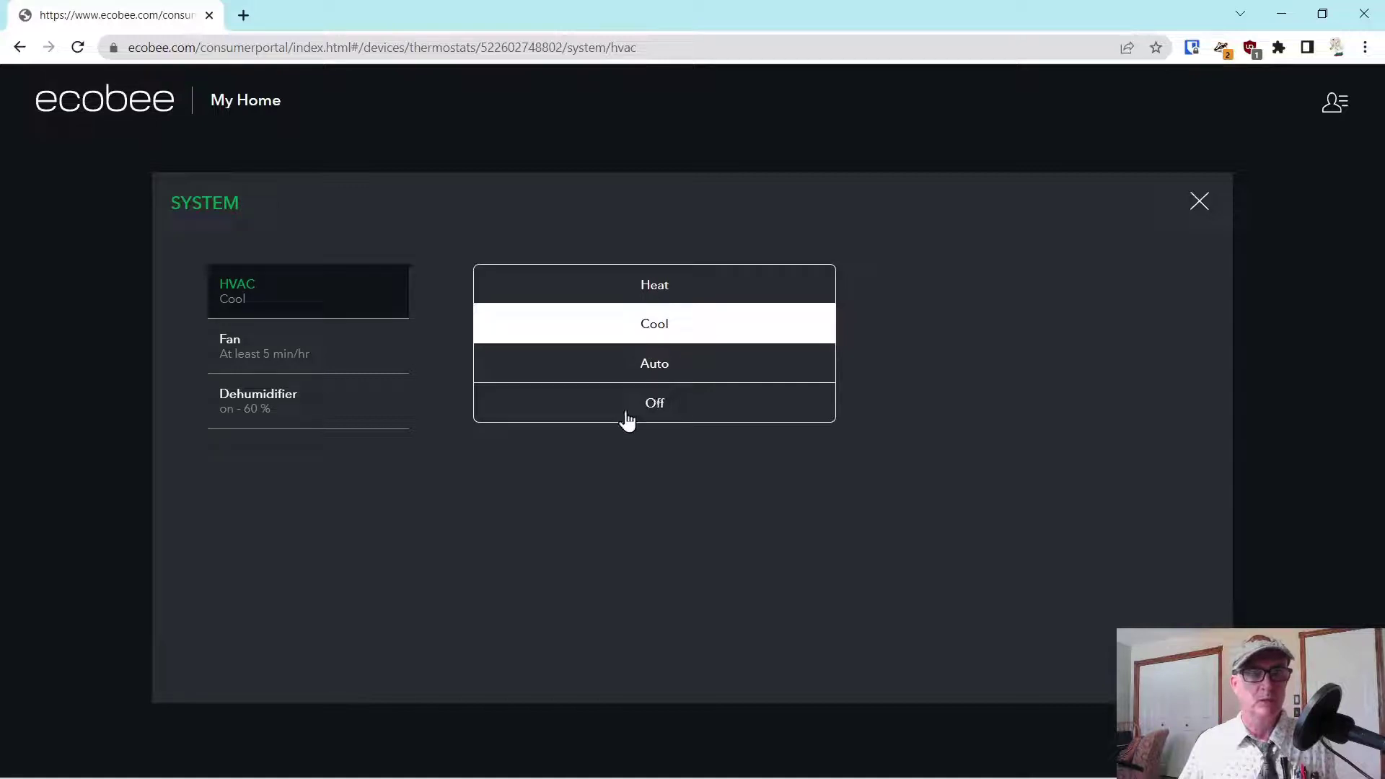
click(231, 352)
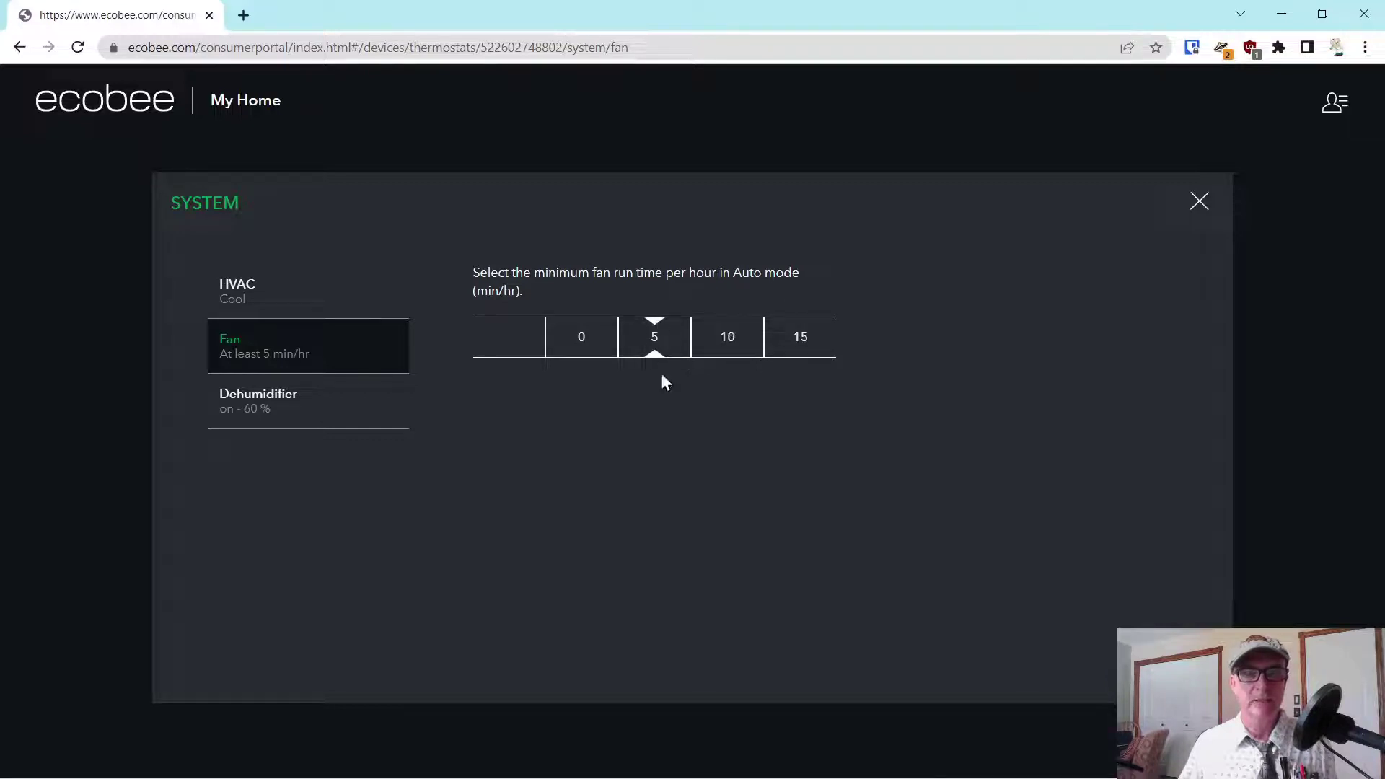
click(250, 402)
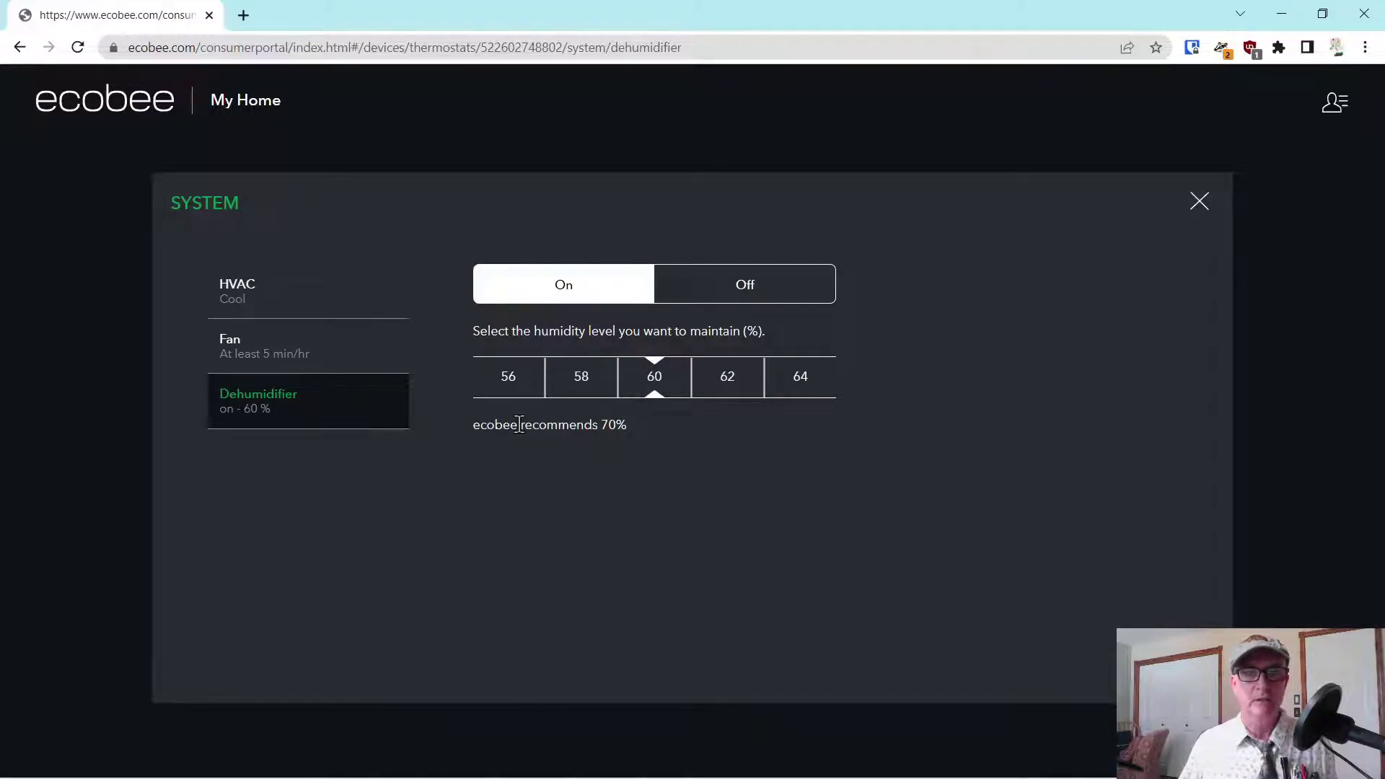
drag(488, 424, 632, 433)
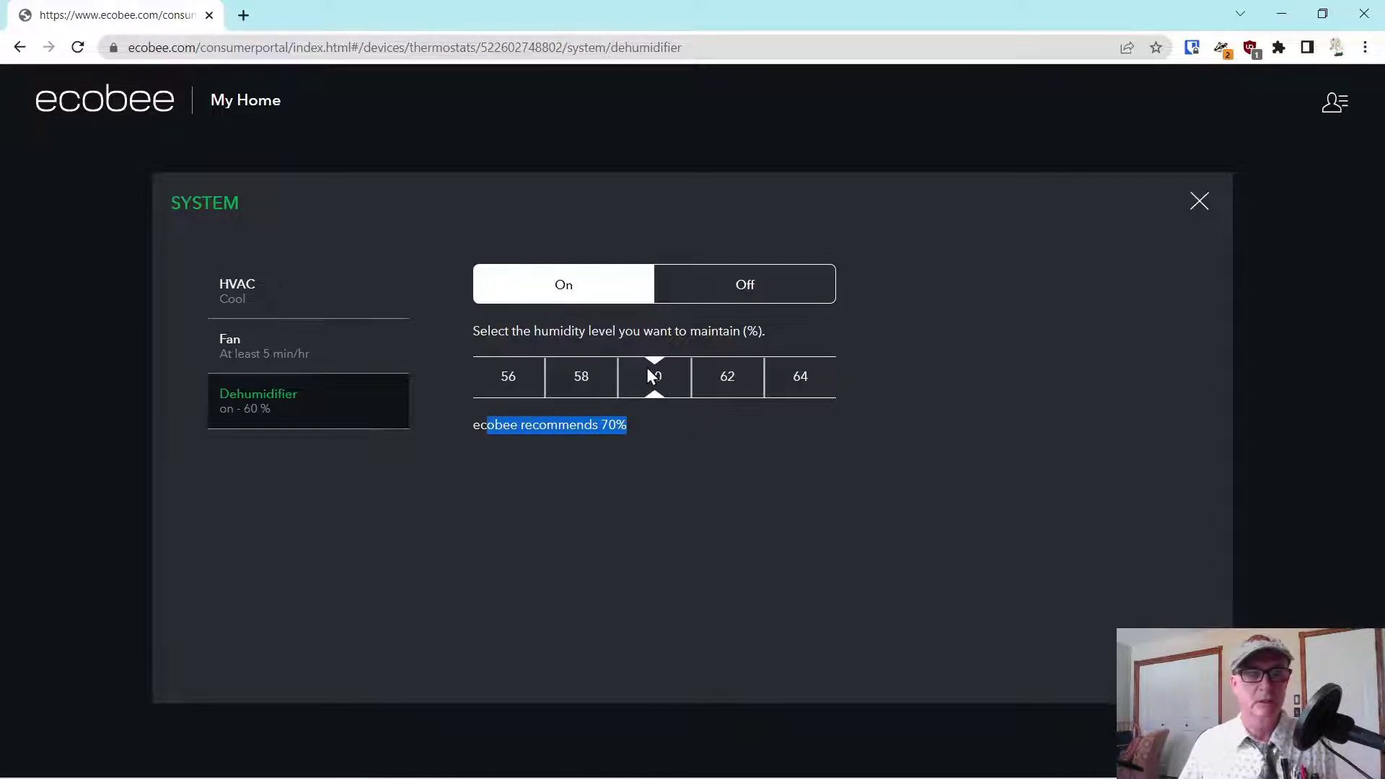
click(589, 426)
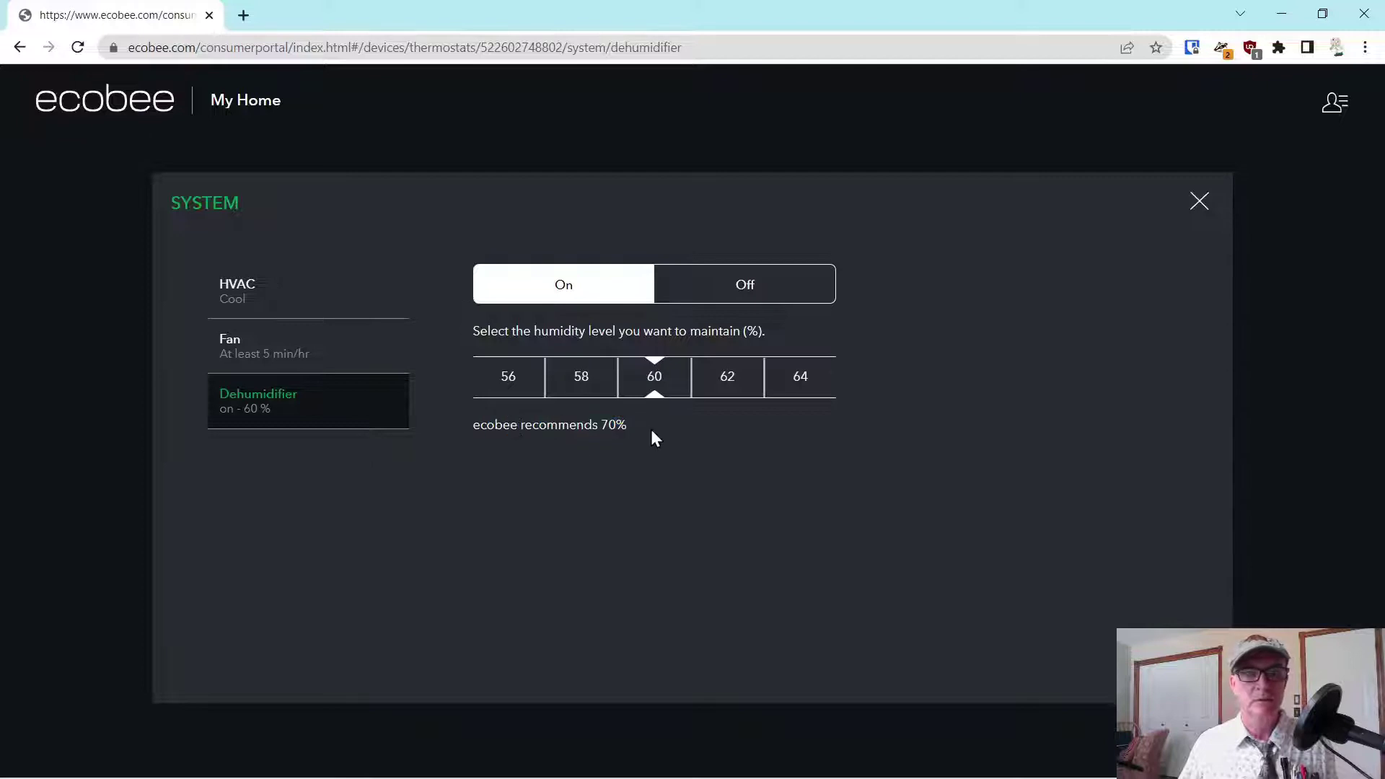
drag(651, 430, 473, 433)
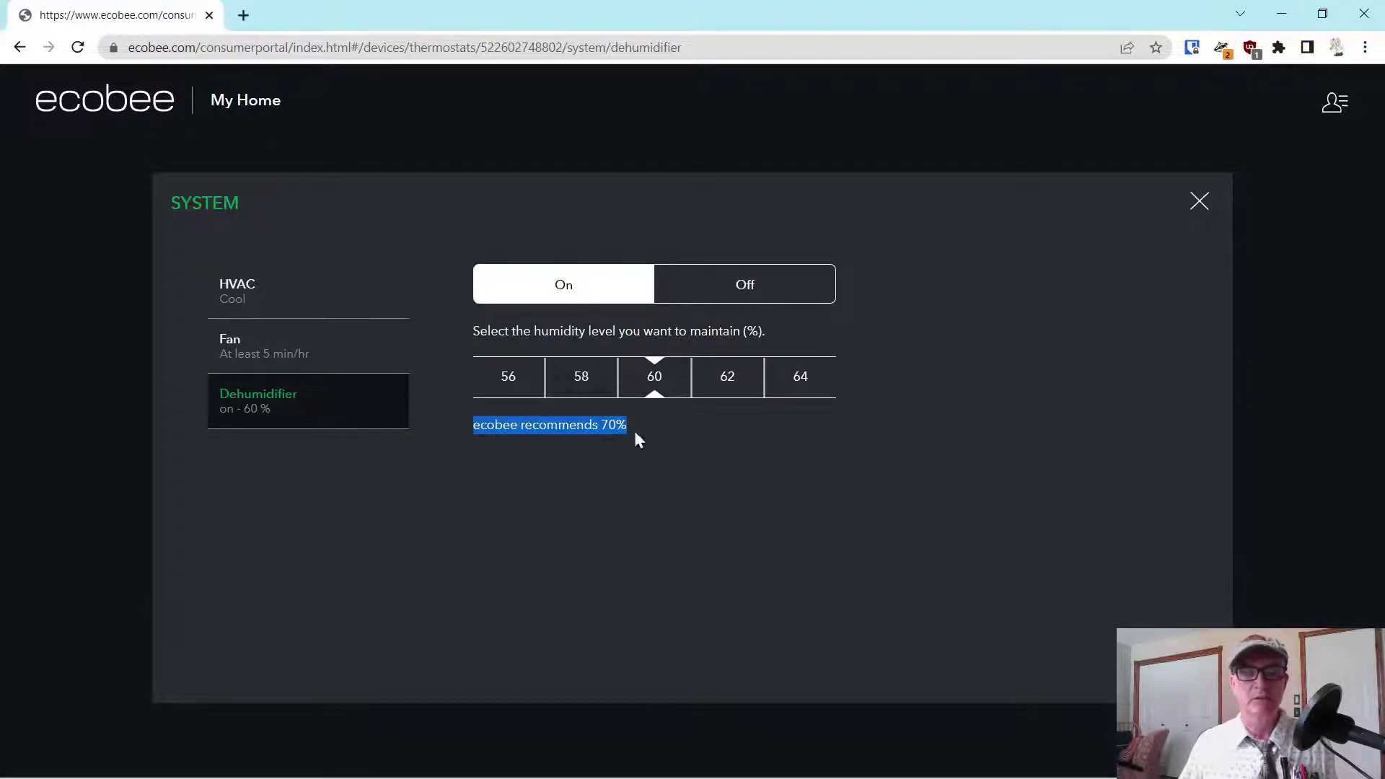
click(1199, 205)
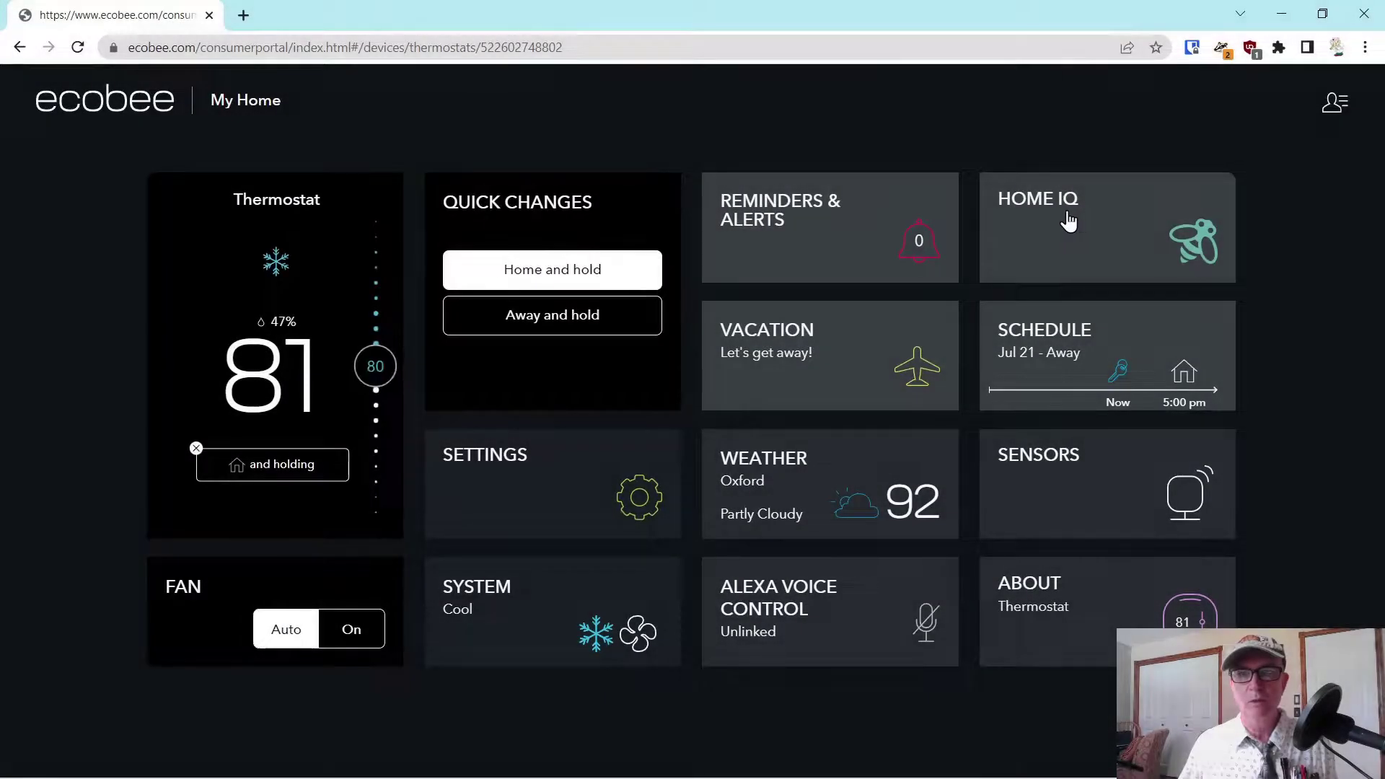
Step: Open Home IQ's System Monitor and pan the graph to Jul 21, 2022 cooling and temperature history
click(1068, 222)
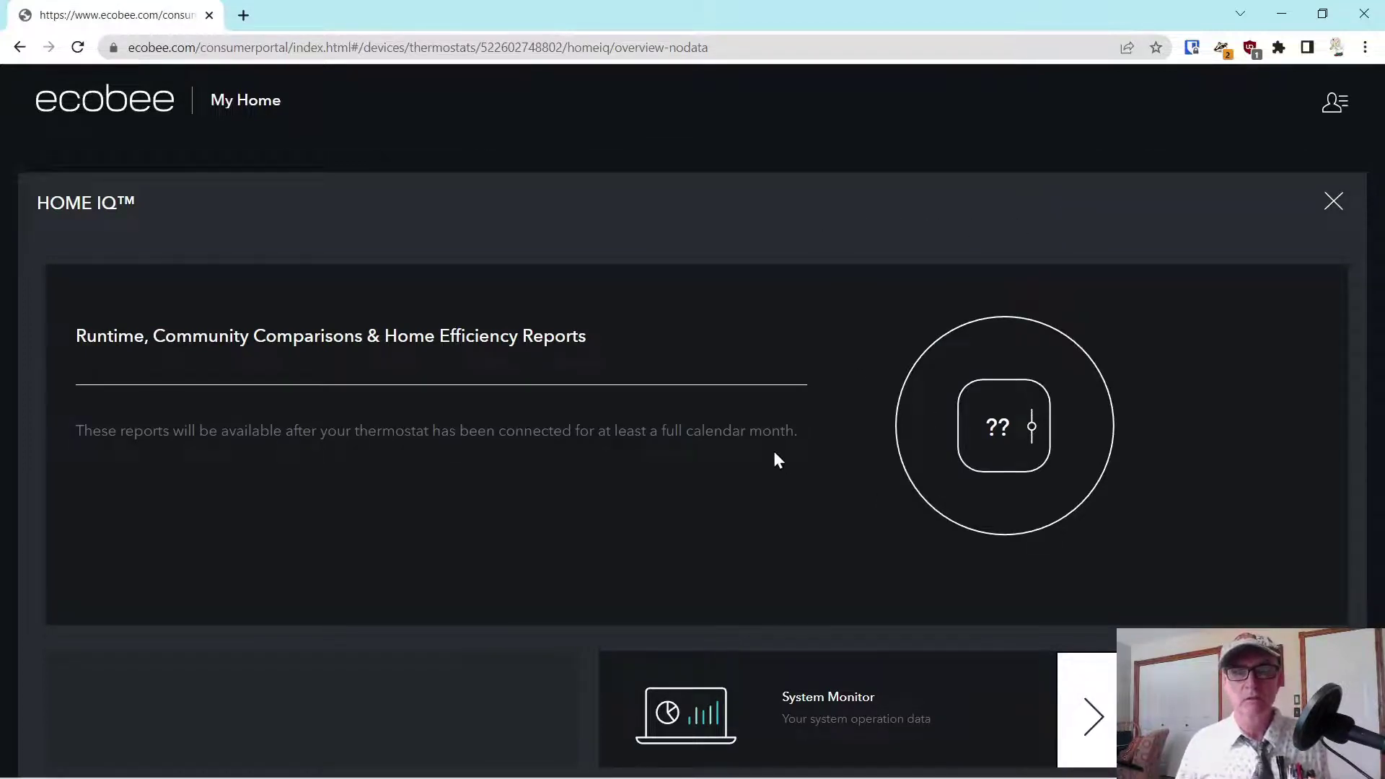
scroll(780, 456, down, 1)
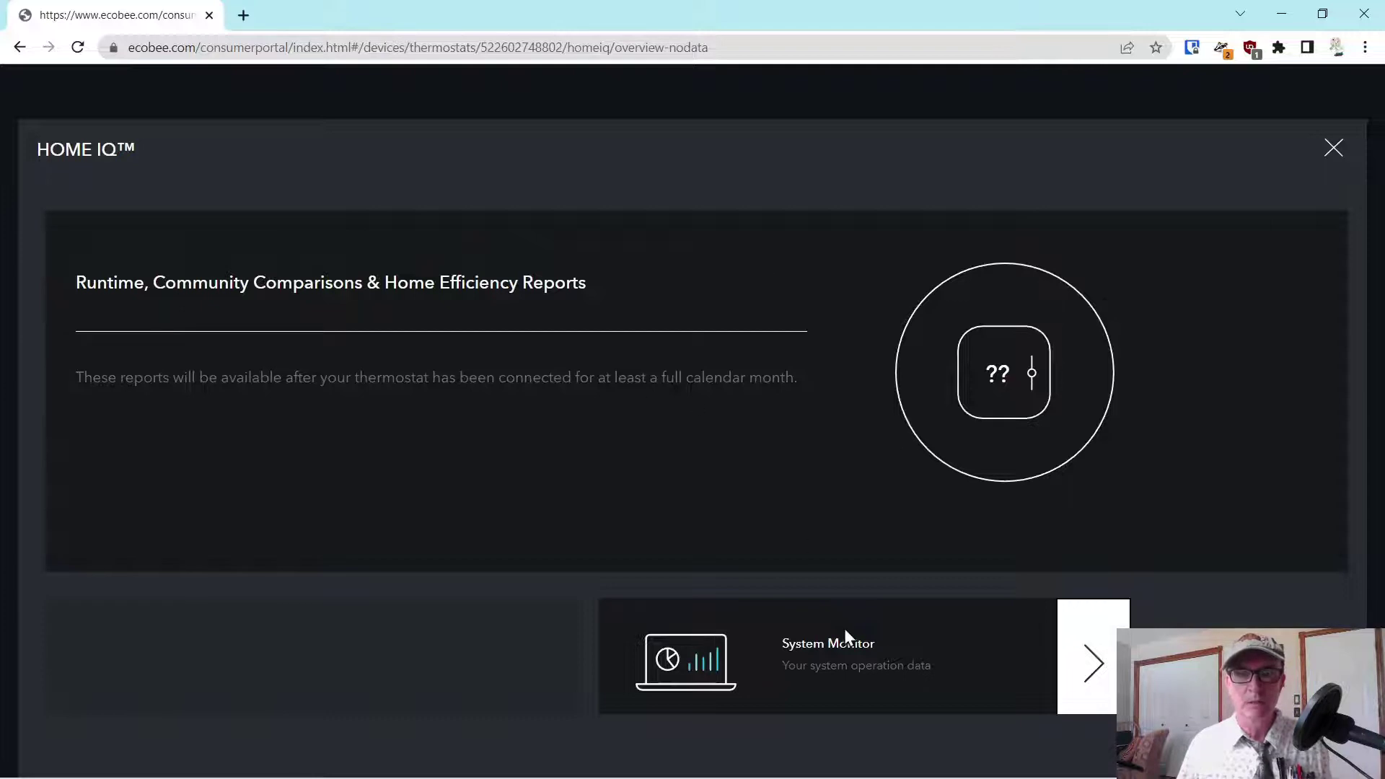
click(1089, 663)
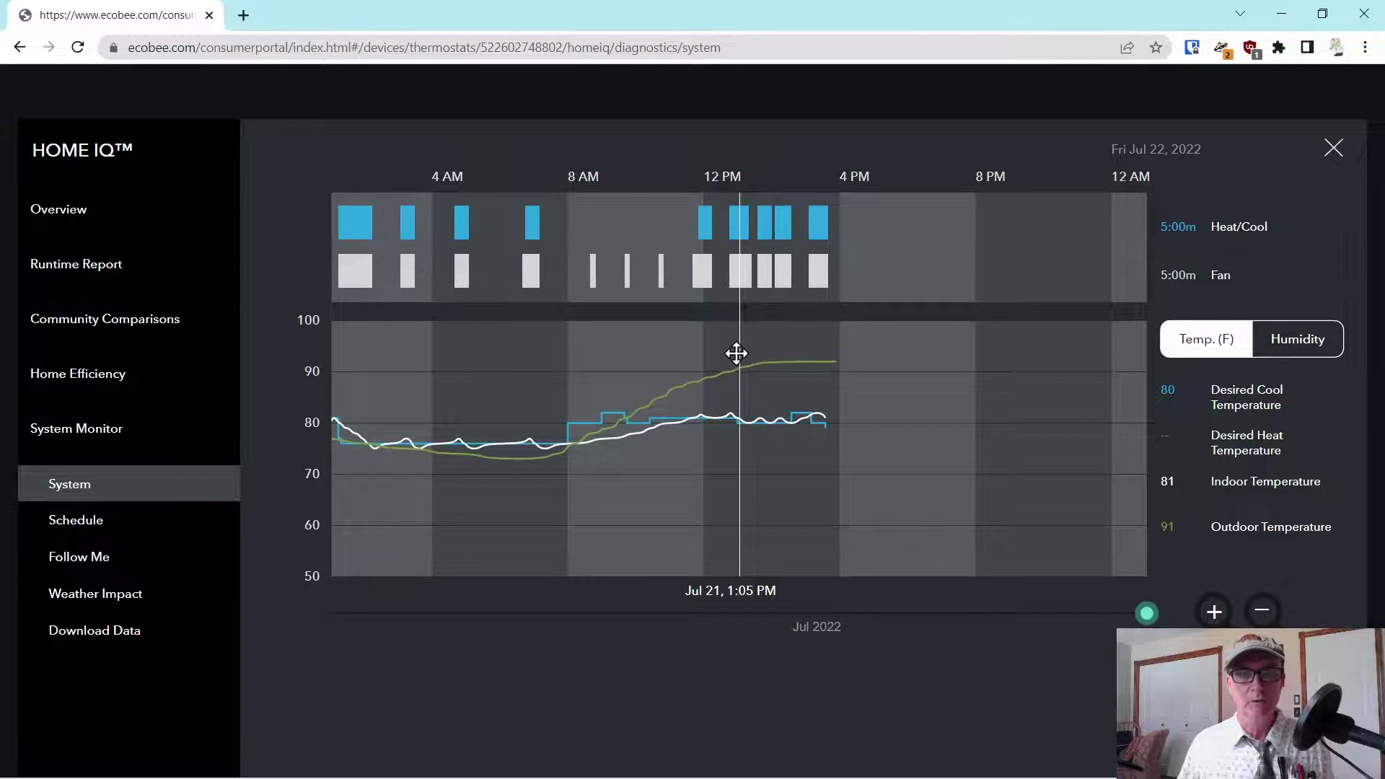
mouse_move(736, 354)
mouse_down()
mouse_move(671, 349)
mouse_move(761, 358)
mouse_up()
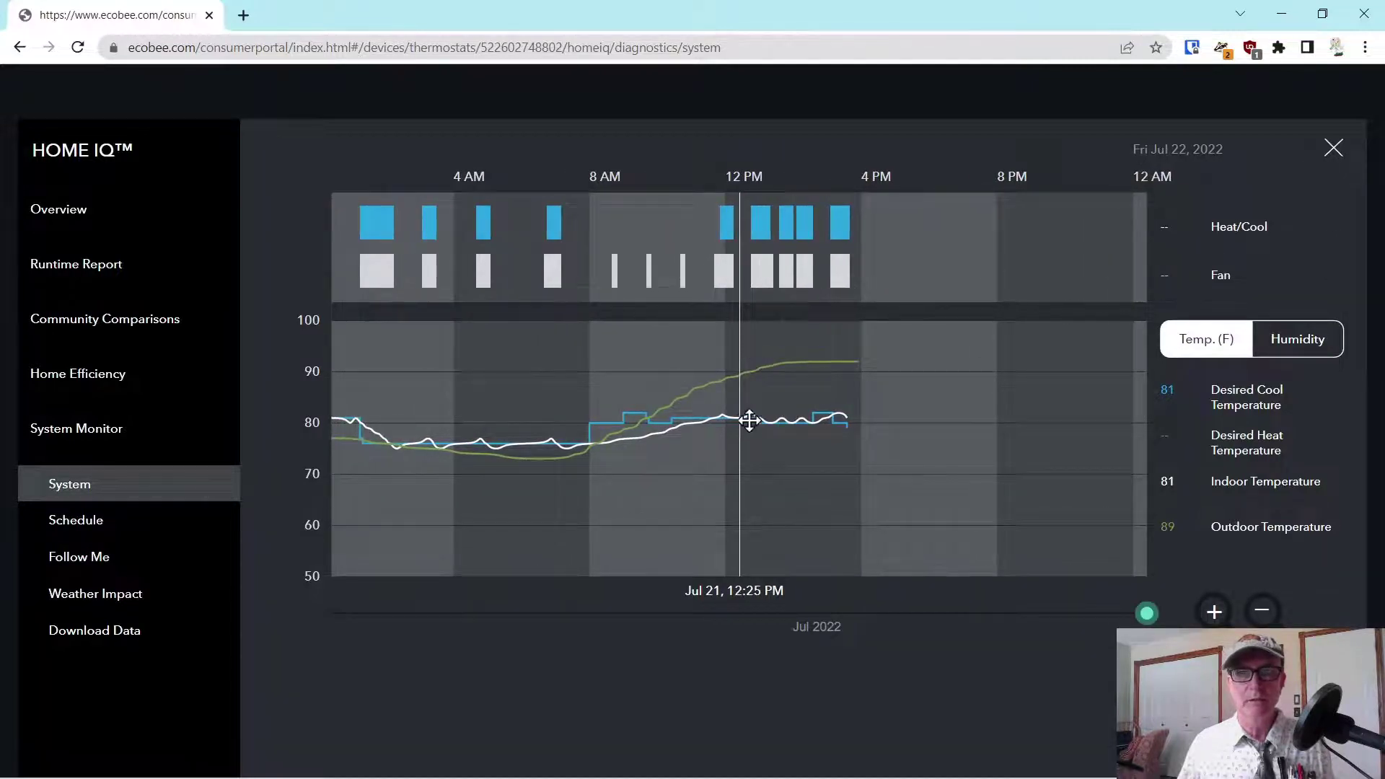
drag(742, 405, 1008, 424)
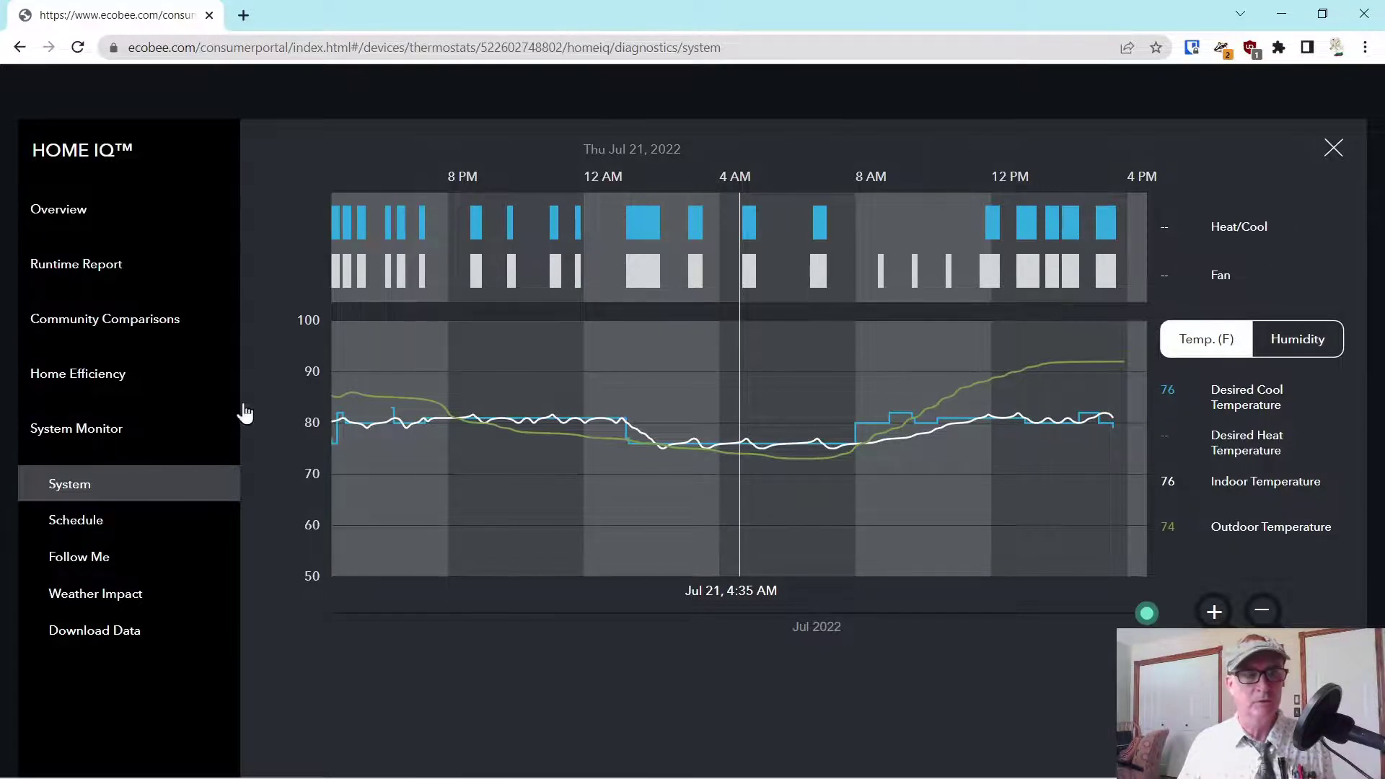
Step: Browse the Schedule history to Jul 21 and Follow Me sensor history to Jul 20, then show Weather Impact
click(70, 531)
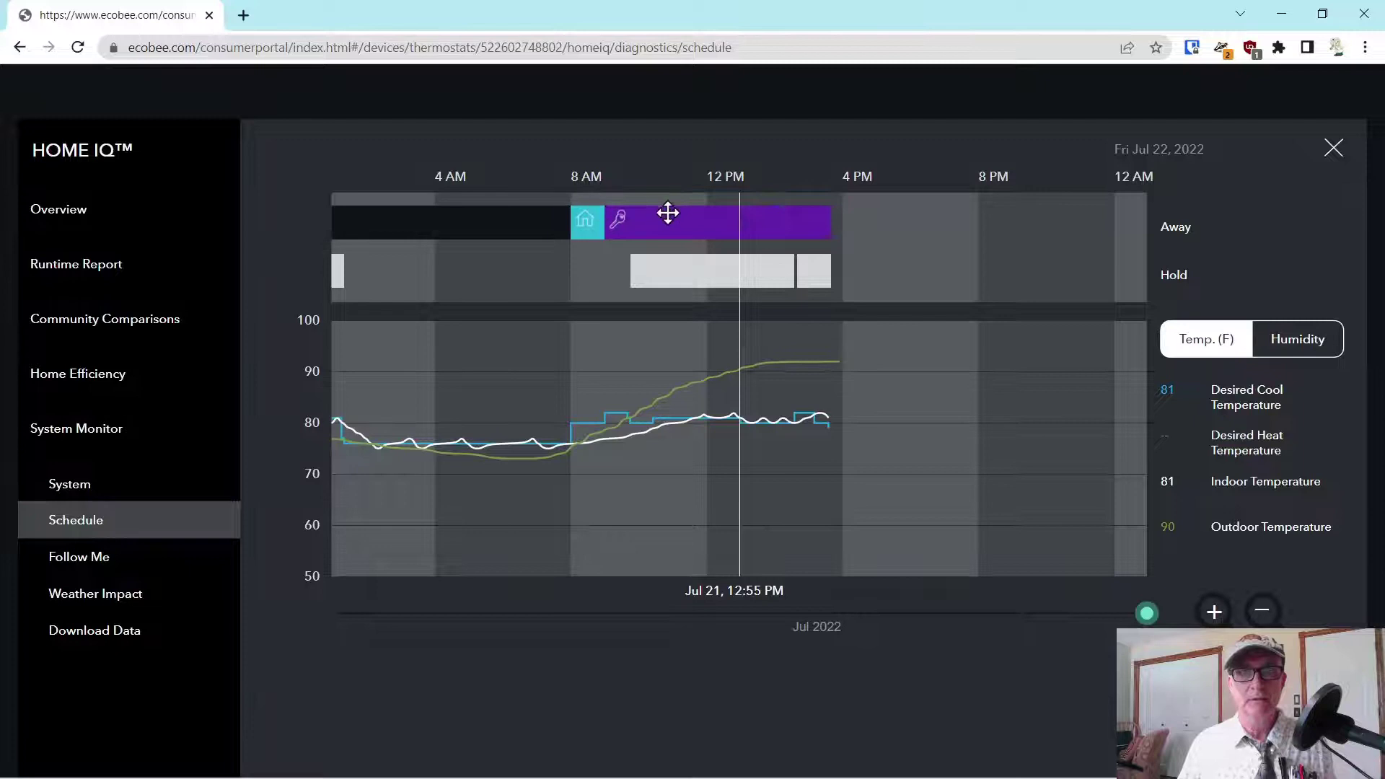
drag(743, 223, 1088, 249)
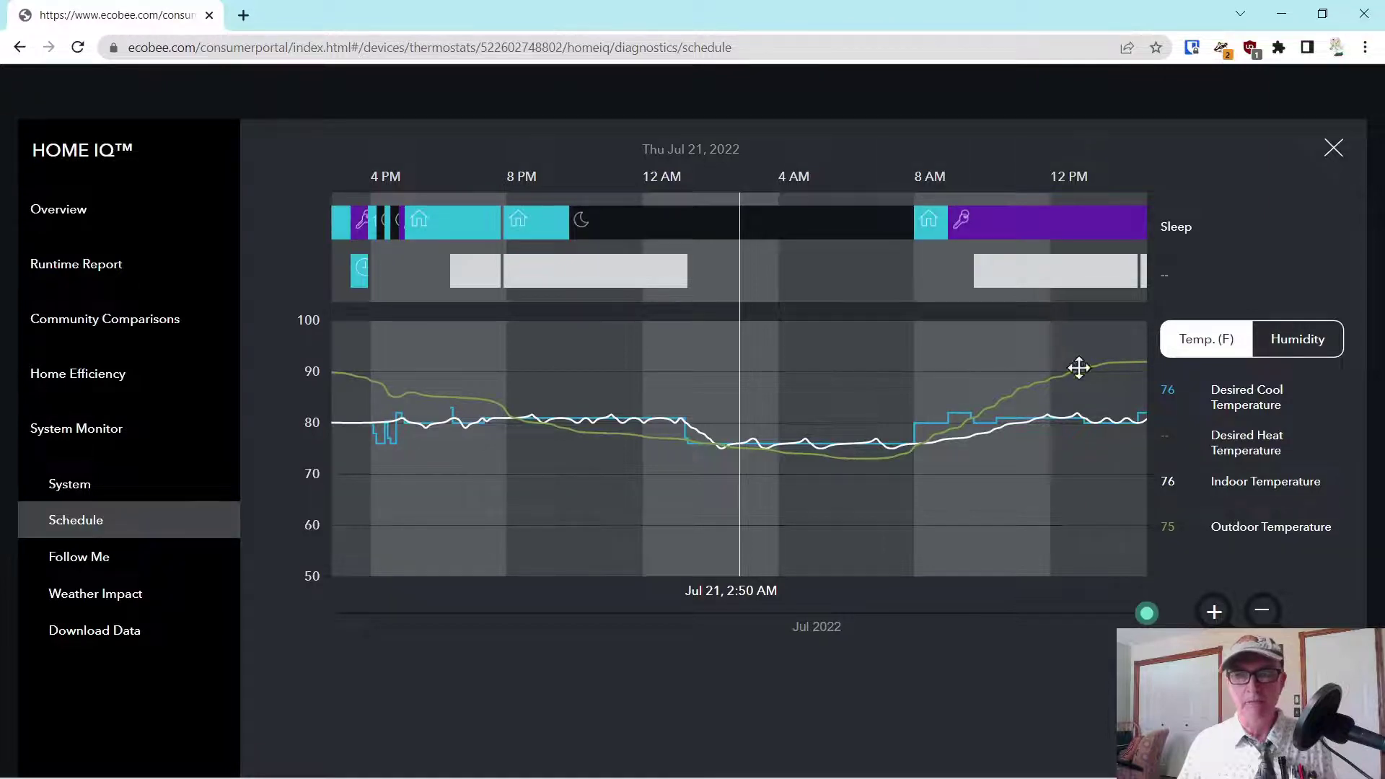
click(89, 569)
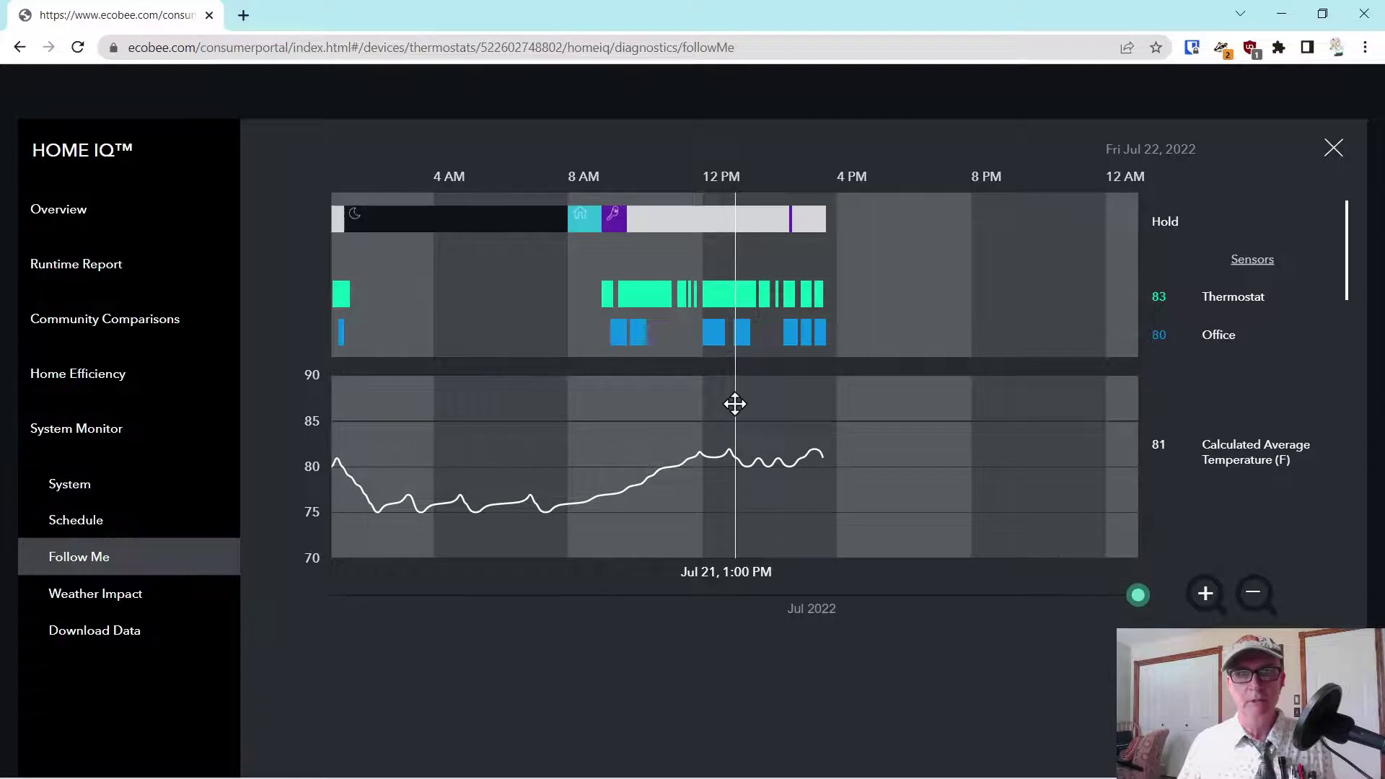
drag(735, 404, 1336, 448)
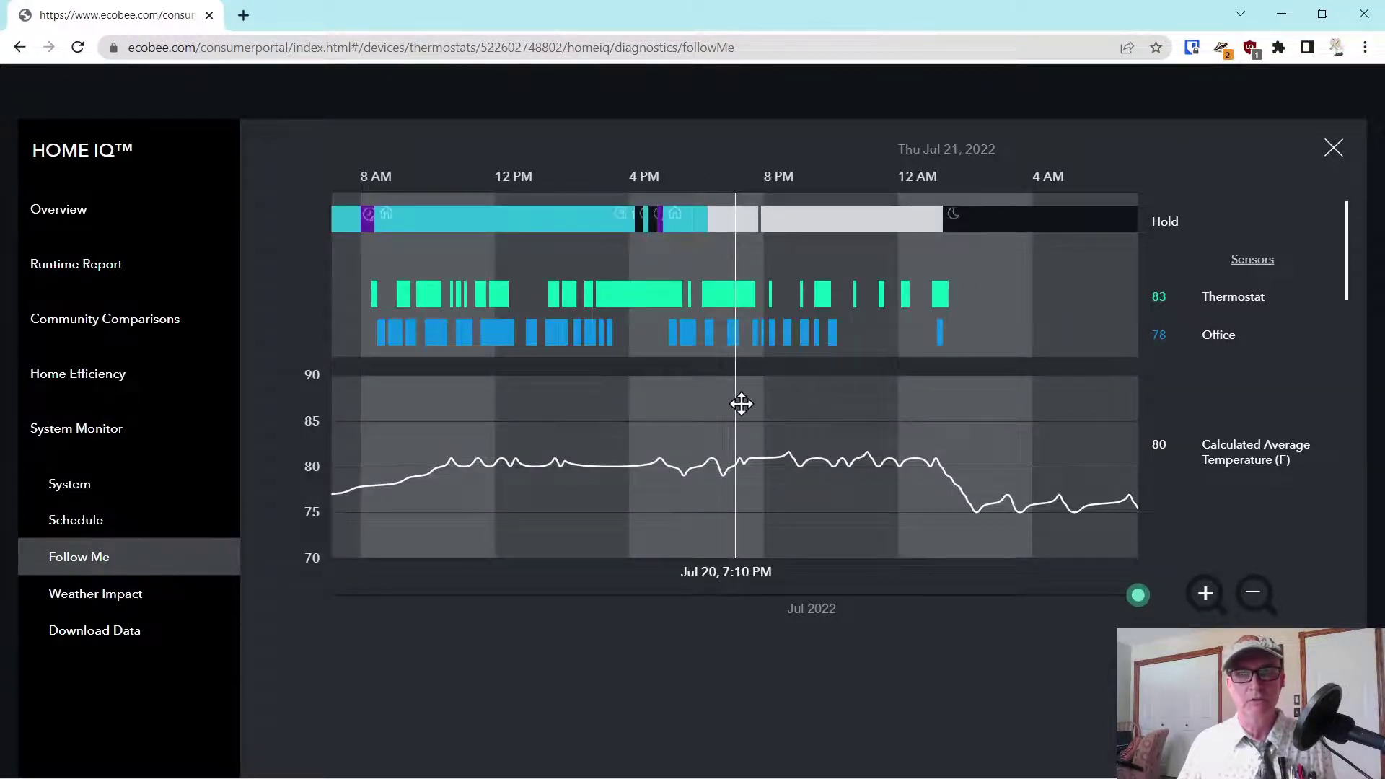
drag(741, 404, 984, 417)
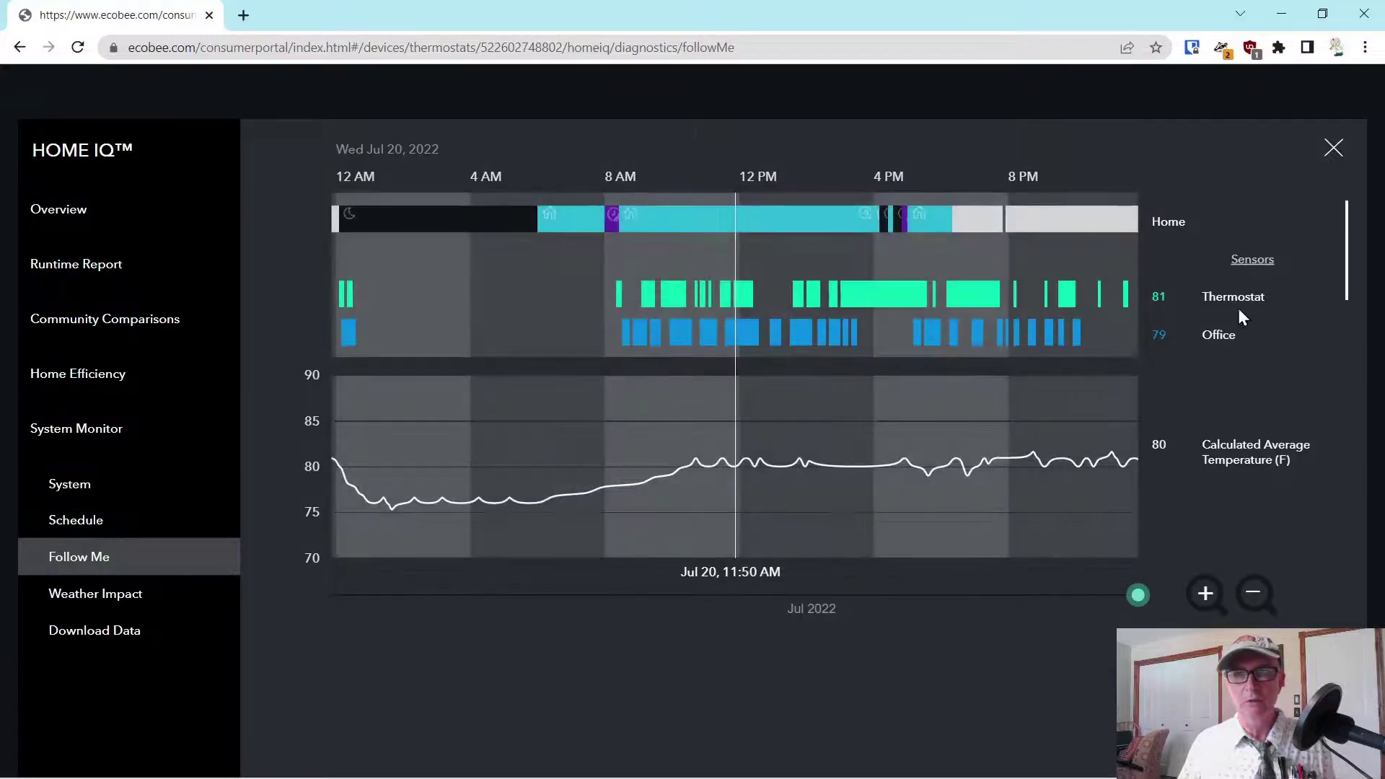
click(85, 610)
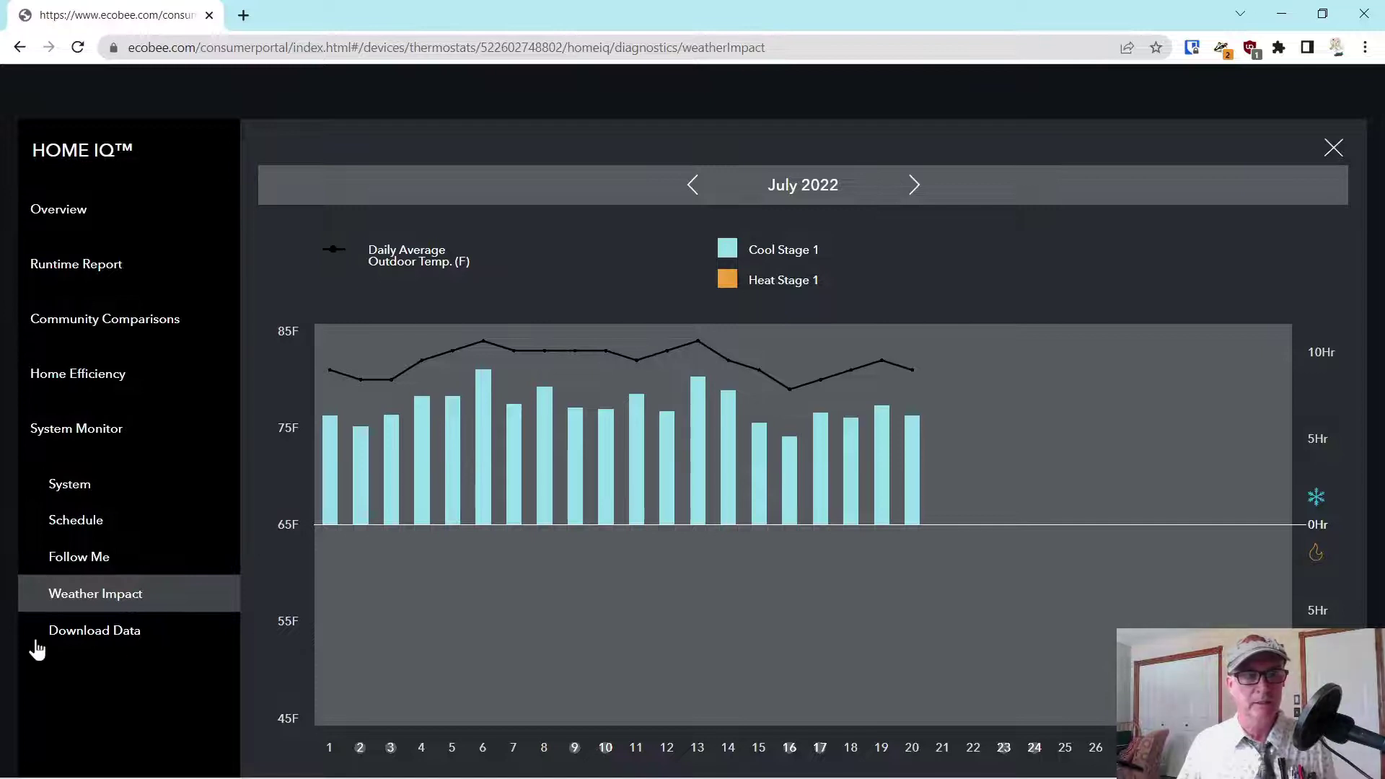
Step: Download the Jun 20–Jul 21 system data as a CSV report and open it in Excel
click(70, 637)
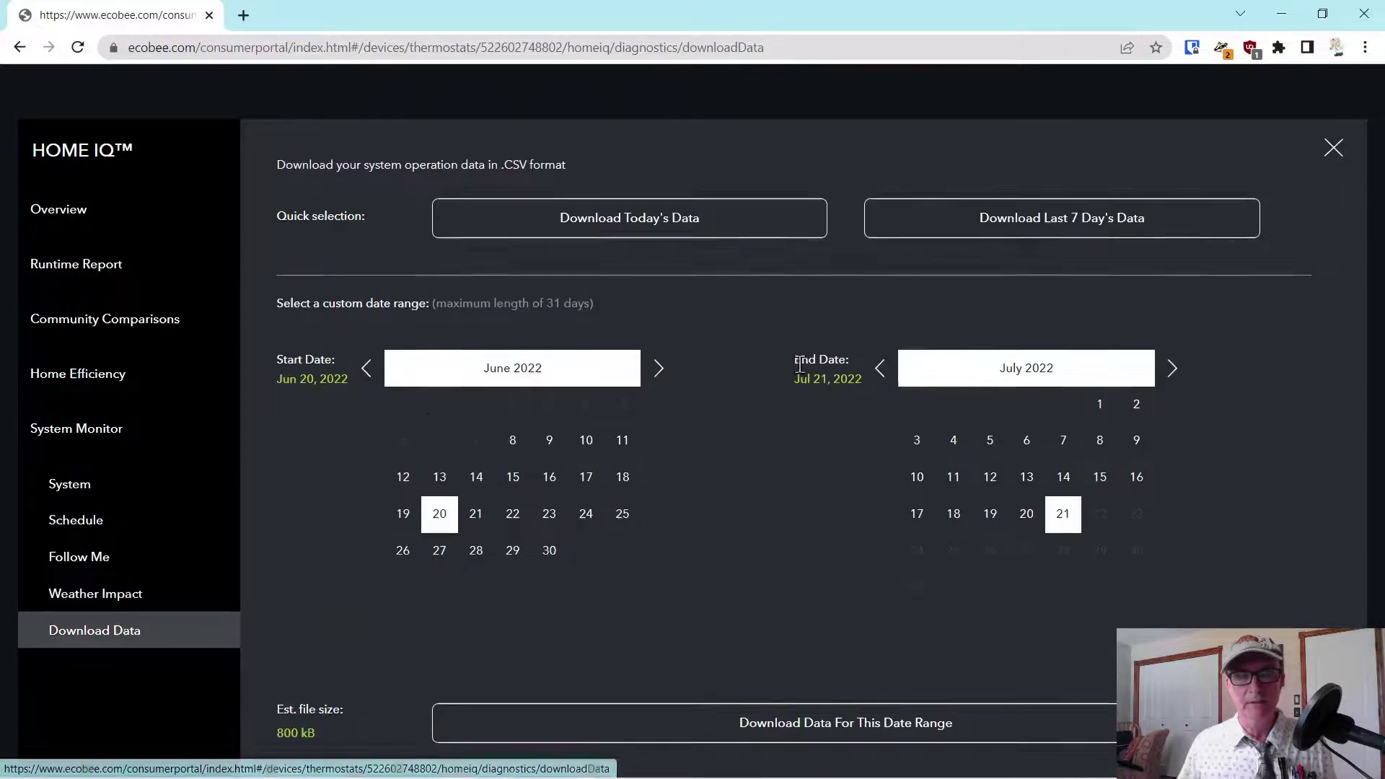
mouse_move(912, 773)
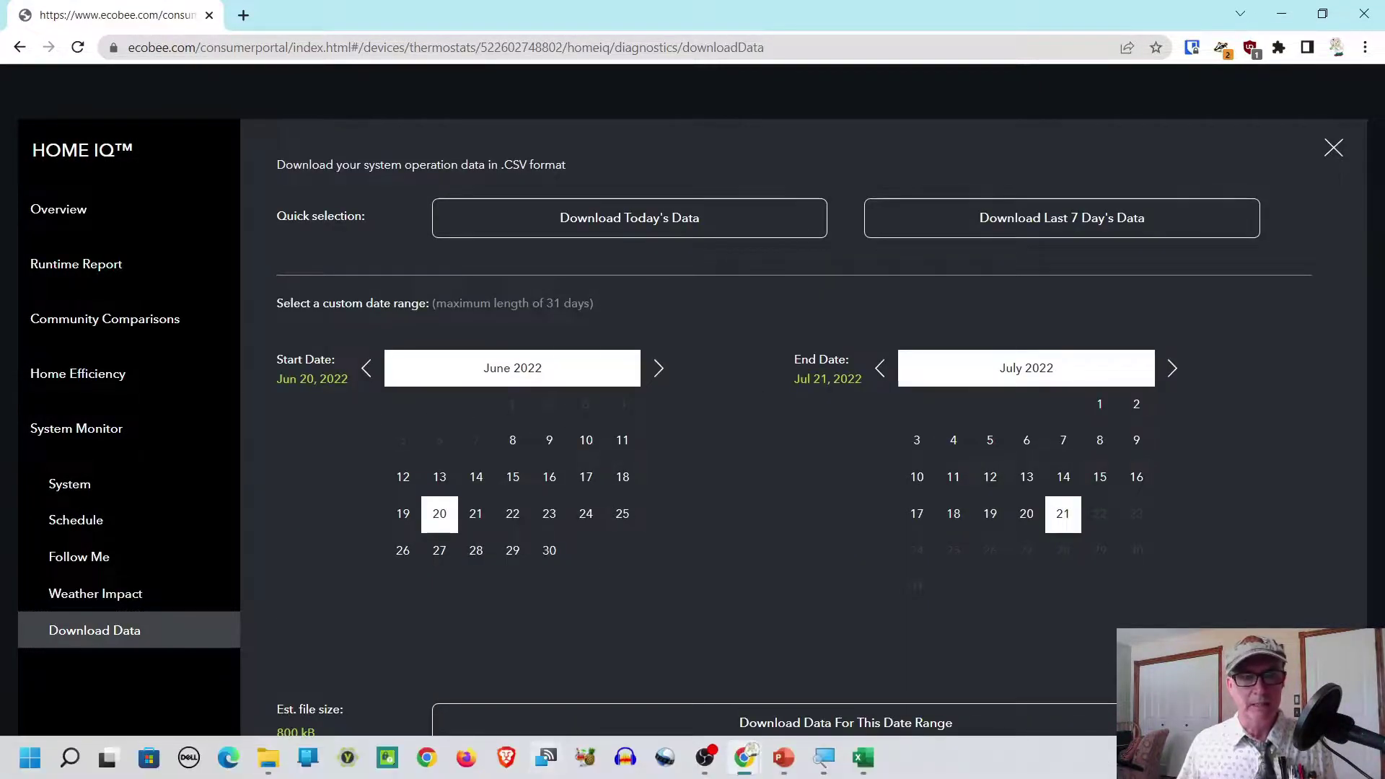
click(863, 757)
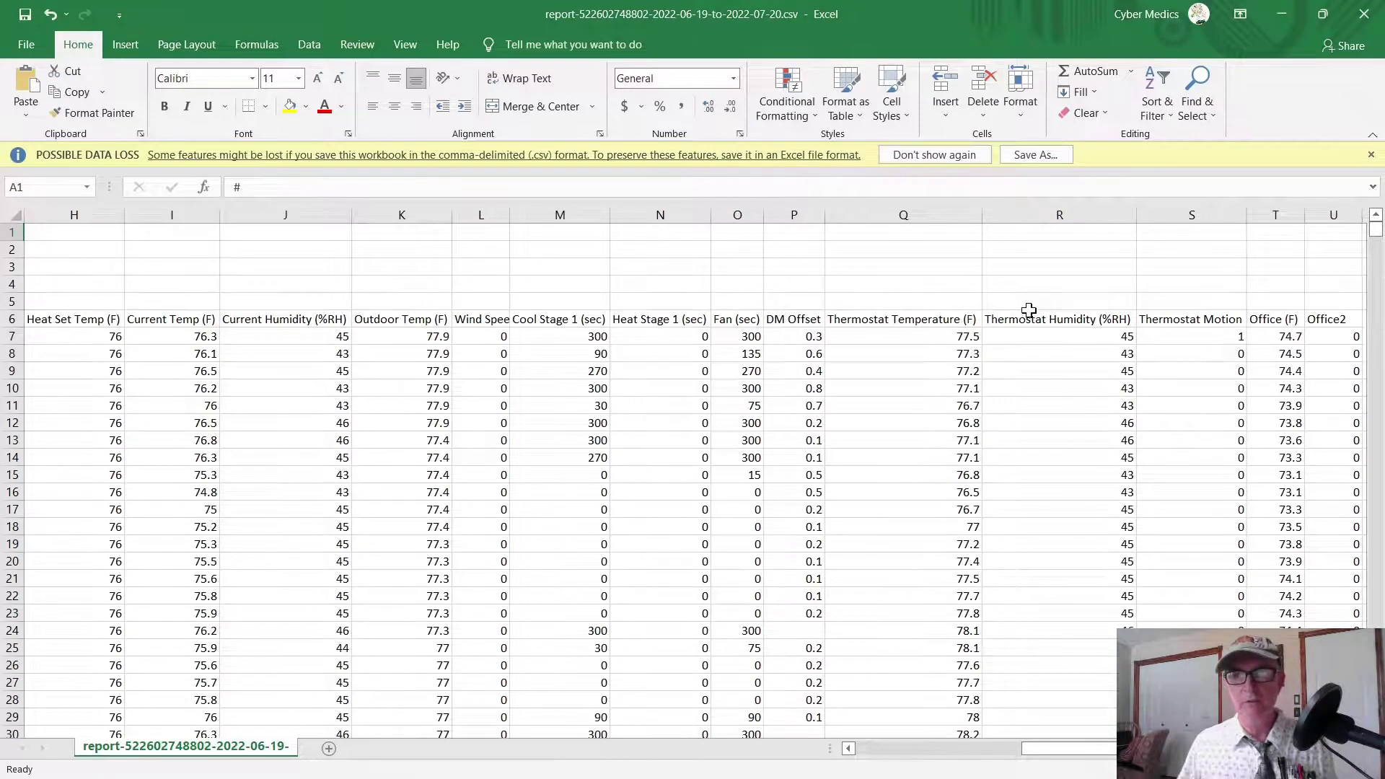
click(1283, 14)
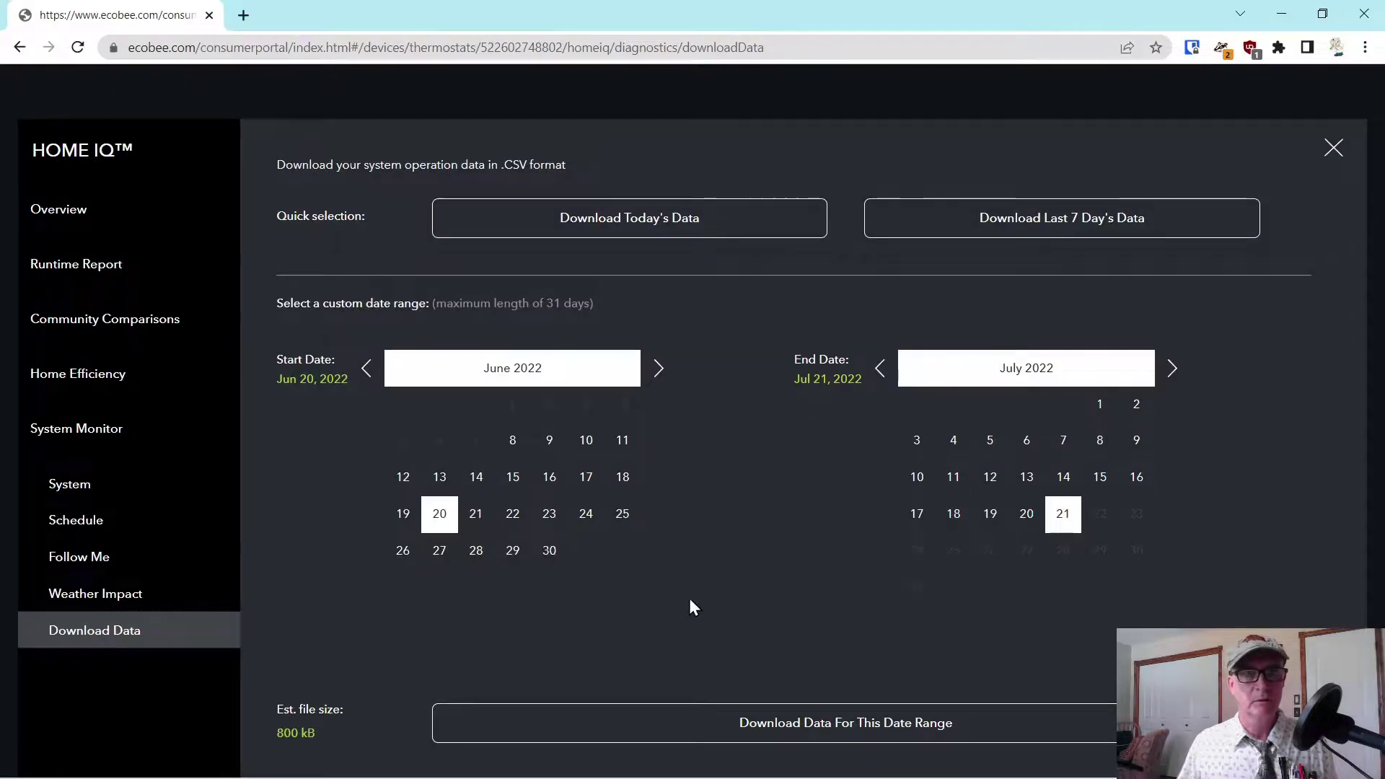
Step: Close Home IQ and open the weekly Schedule listing Away 60/82, Home 70/80 and Sleep 65/76
click(1333, 152)
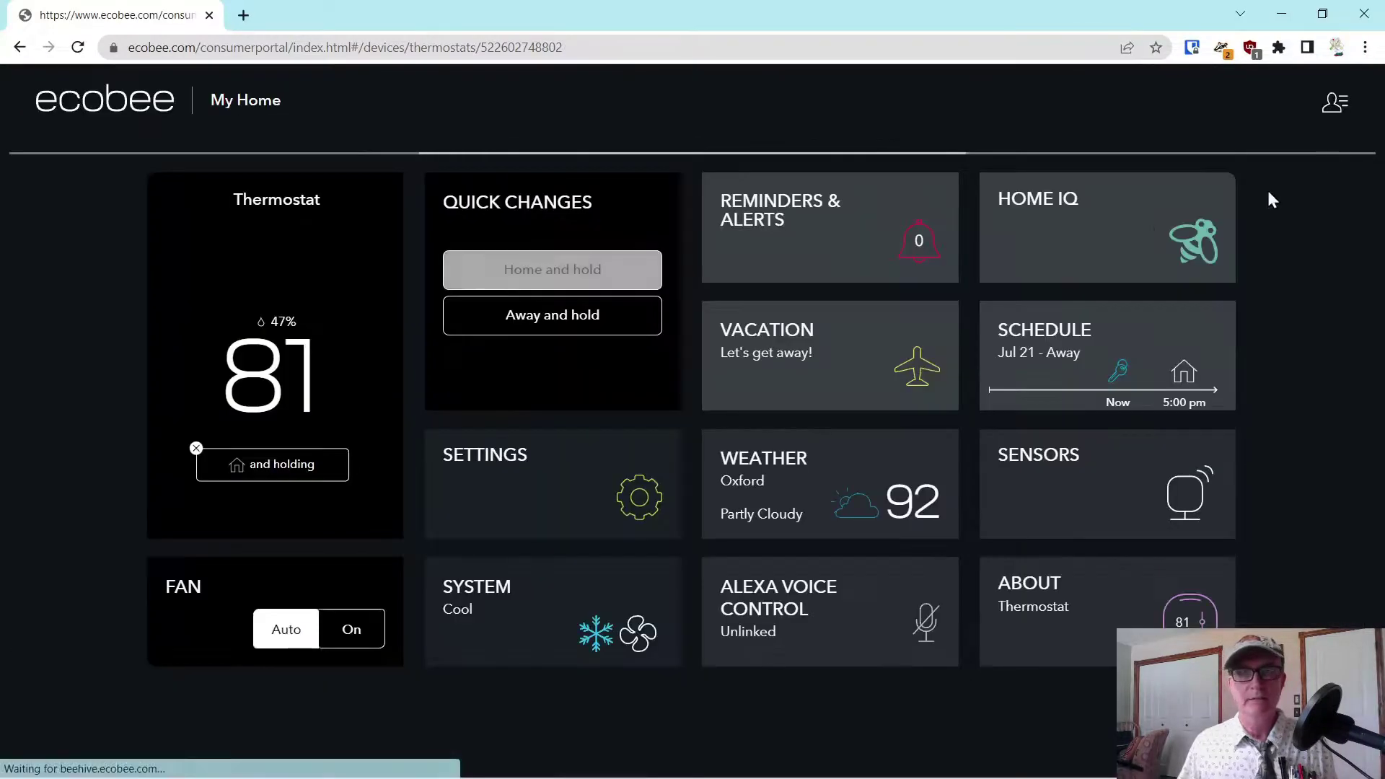
click(1061, 340)
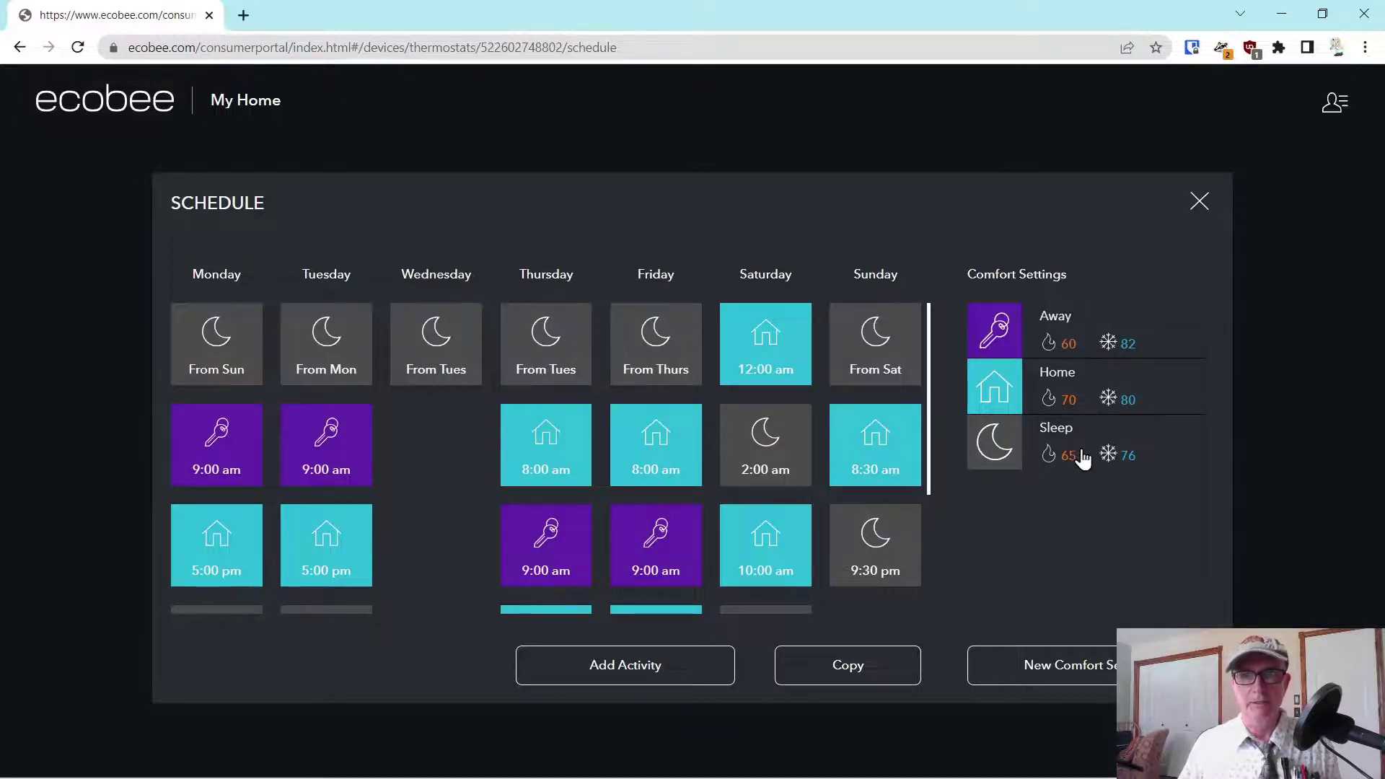
Step: Review the Away comfort setting, add the Office (SHSC) sensor to it, then select Home
click(1051, 330)
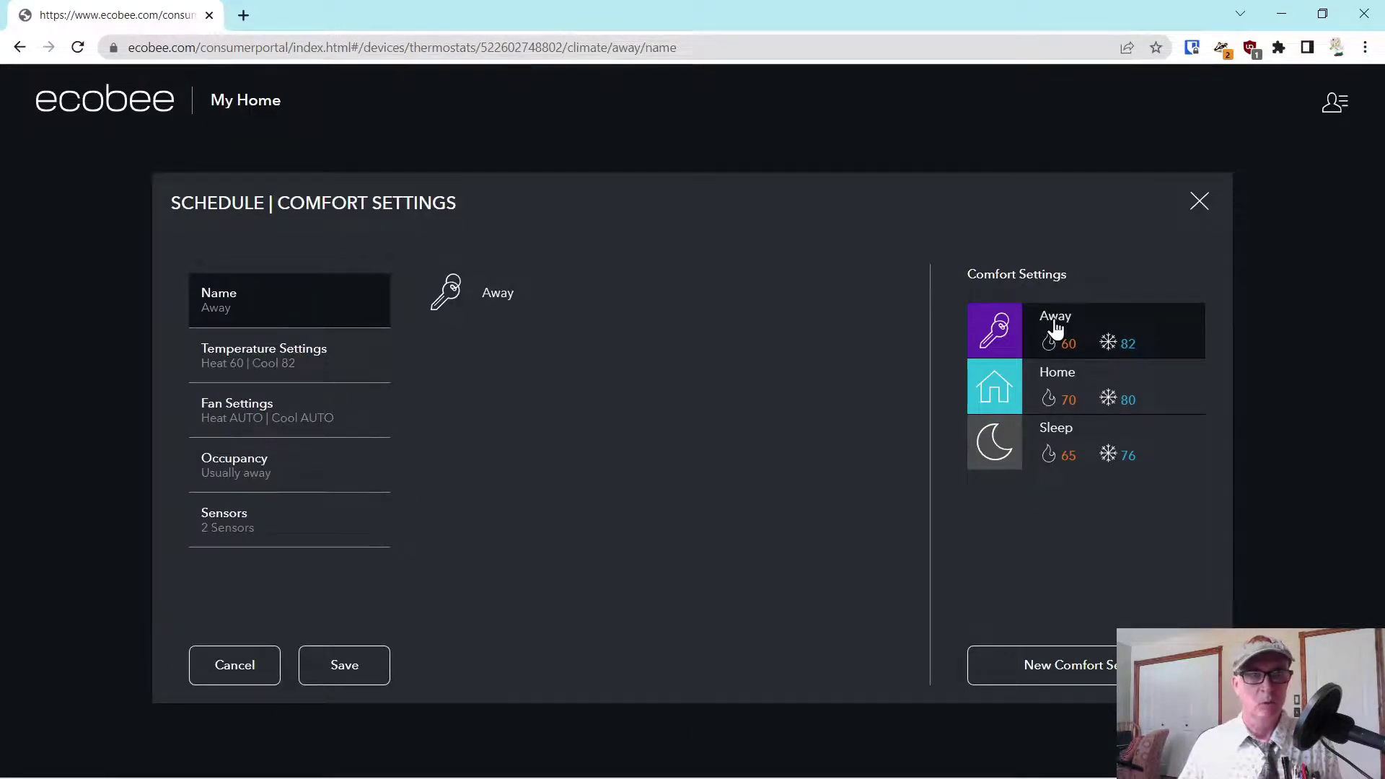
click(265, 365)
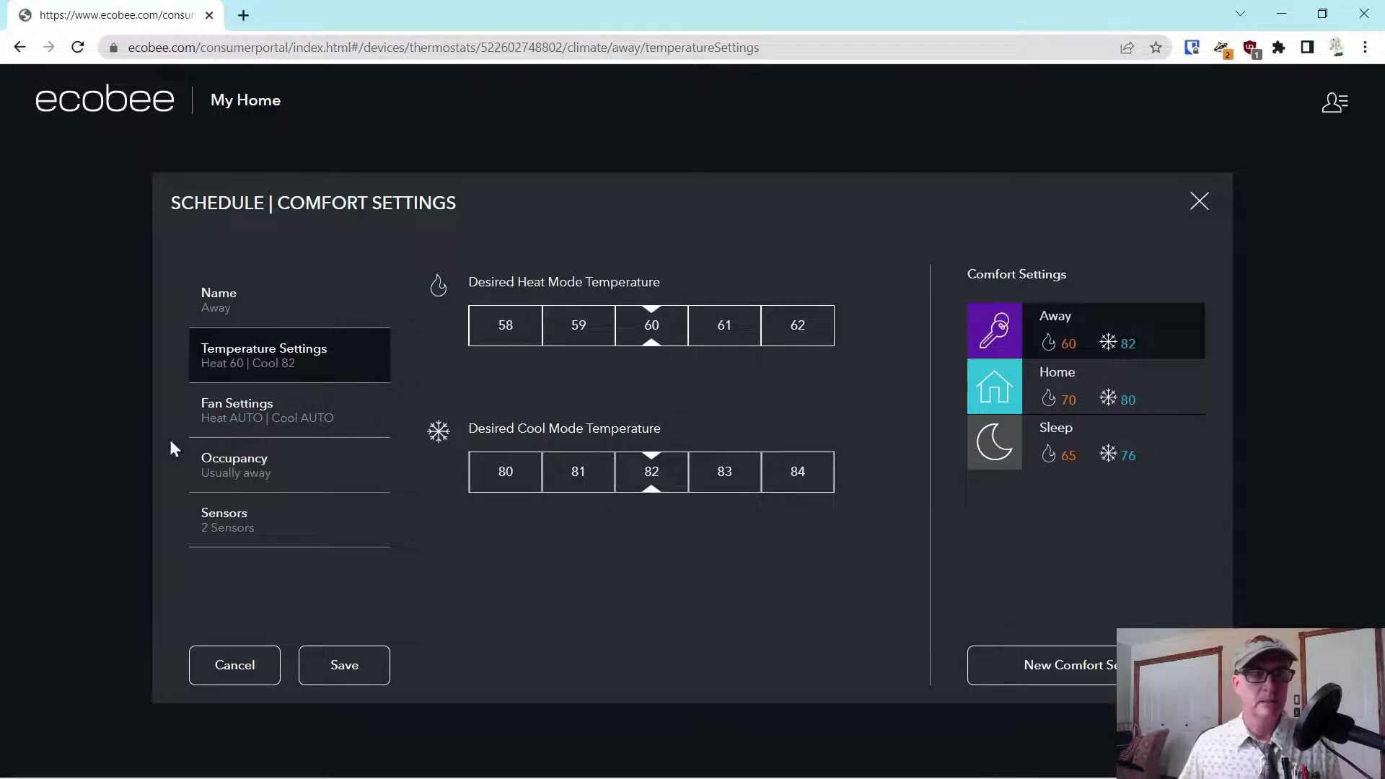
click(249, 418)
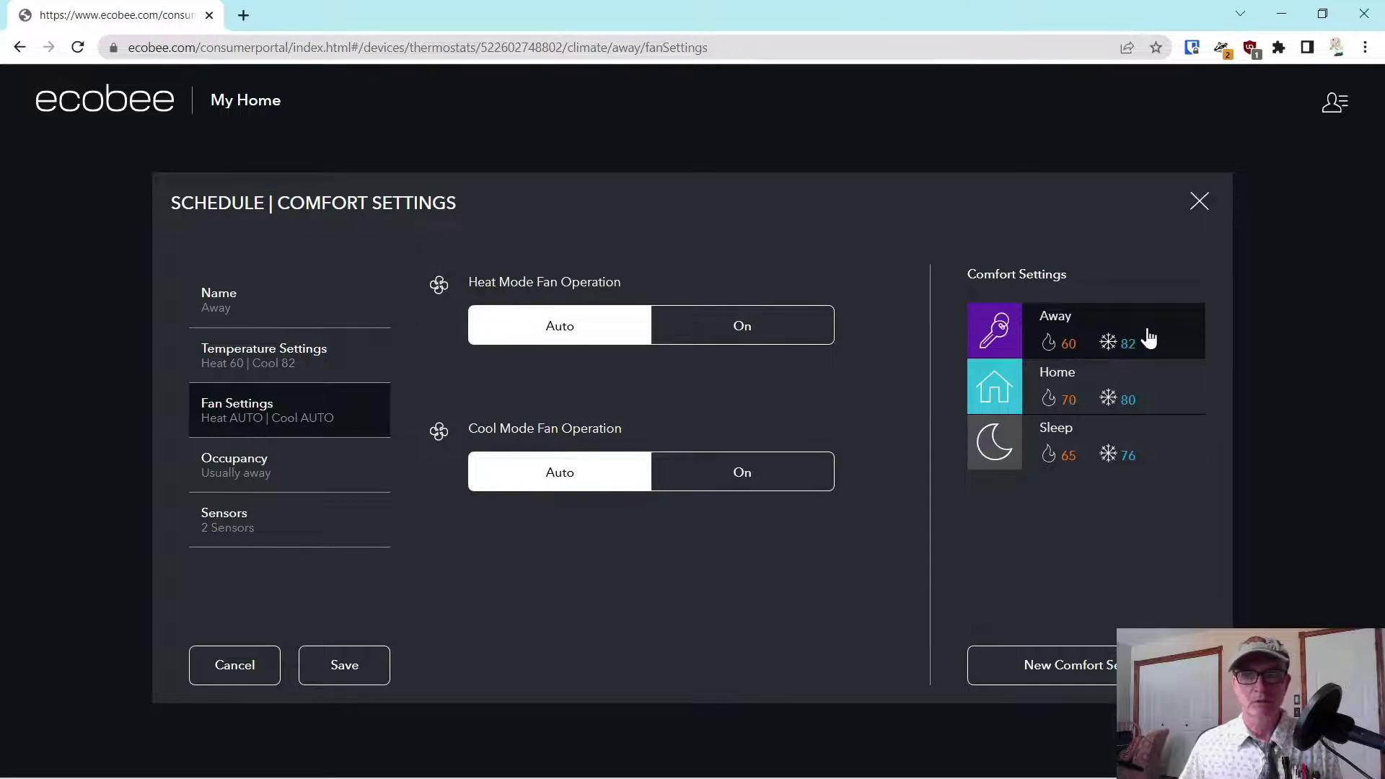
click(247, 469)
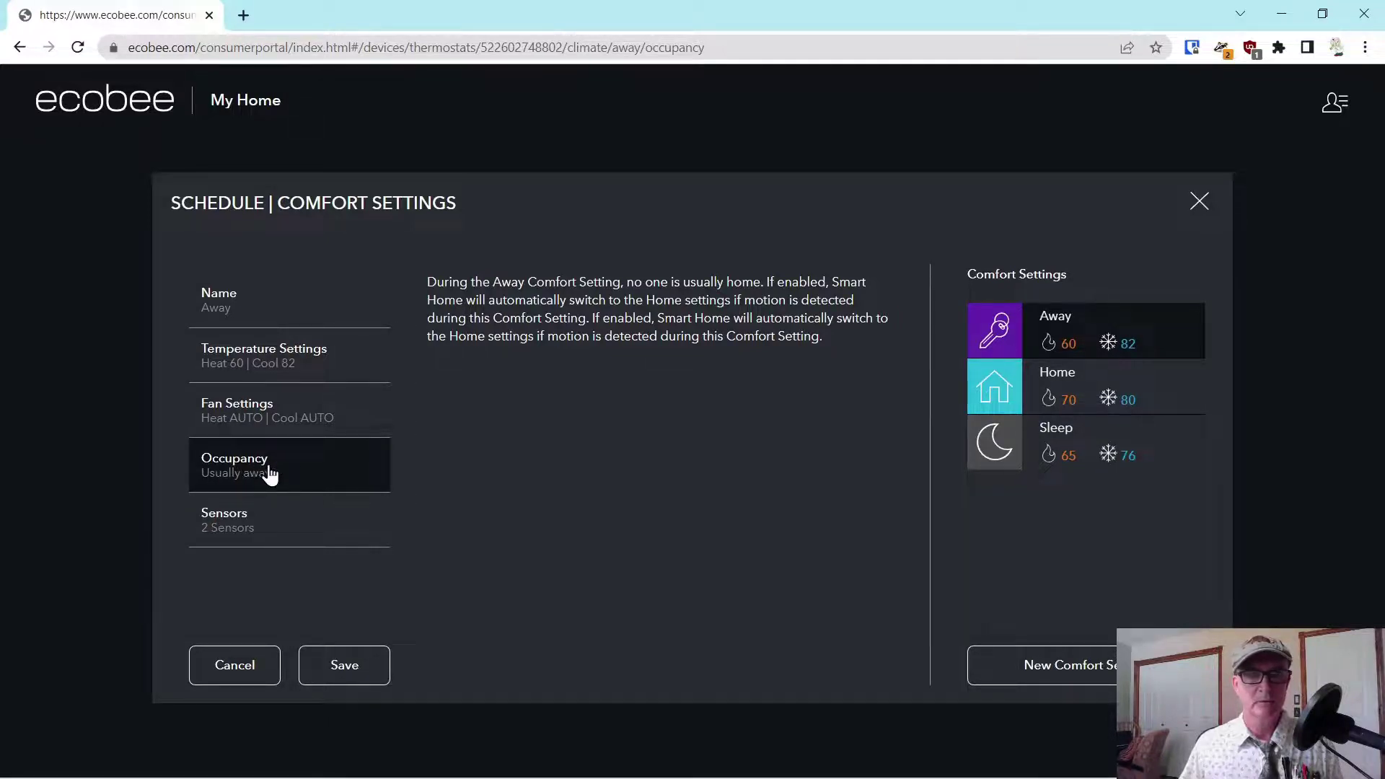
click(227, 520)
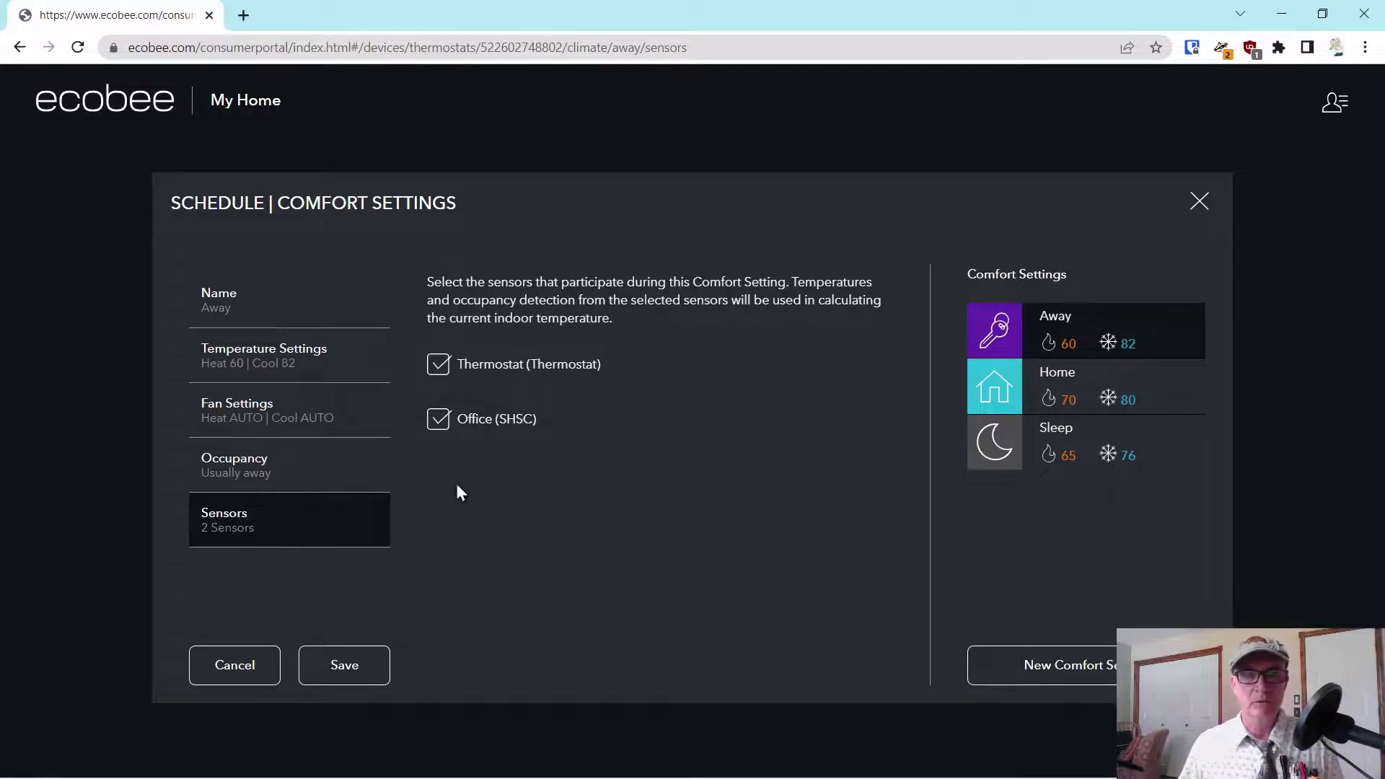
click(440, 424)
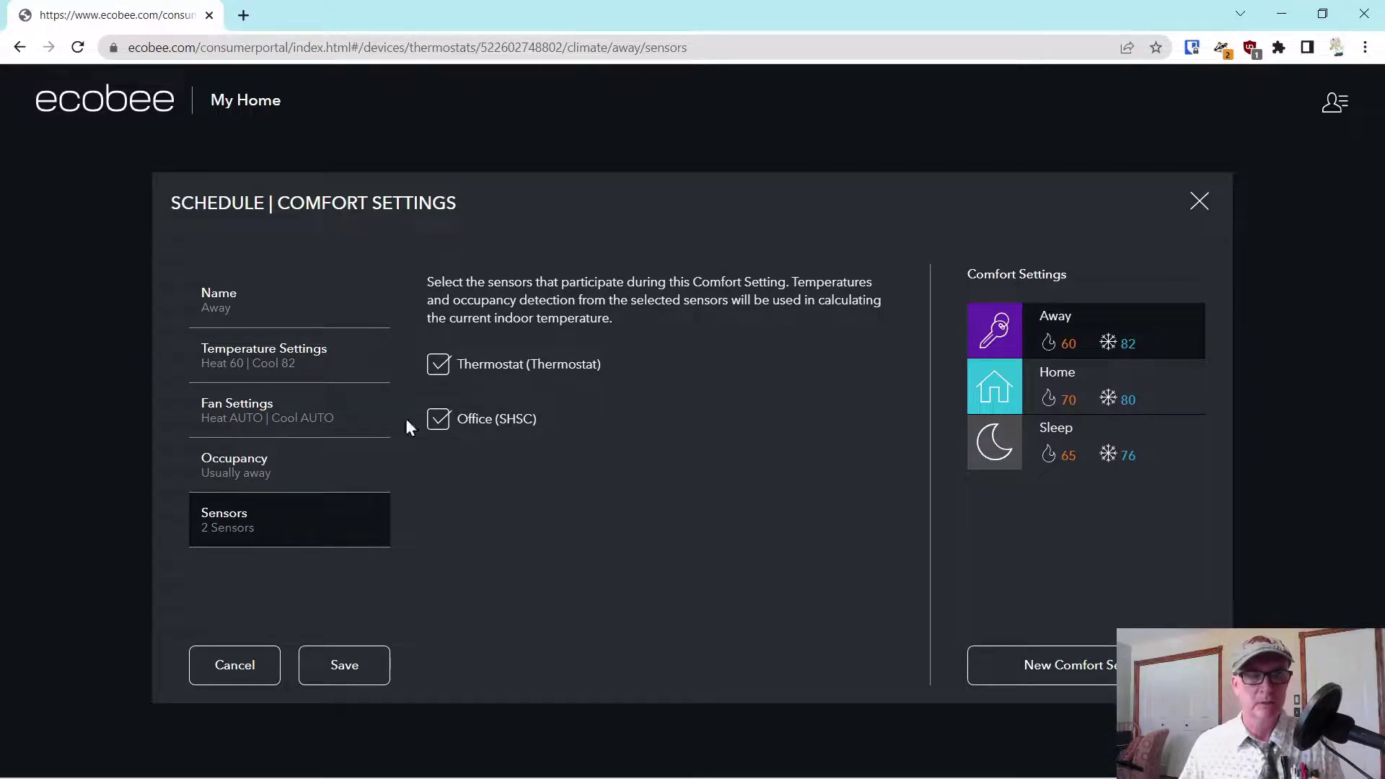
click(1062, 389)
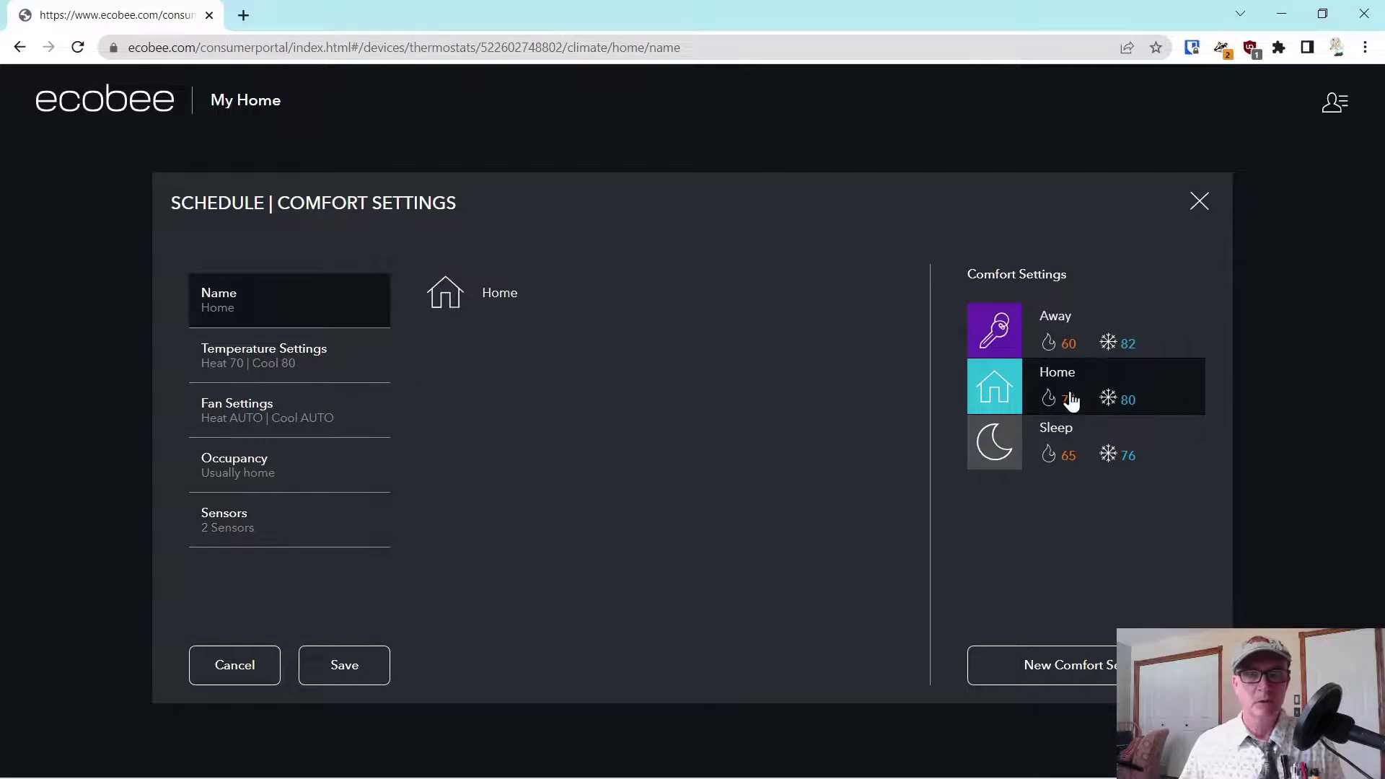
Step: Review the Home comfort setting's temperature 70/80, fan, occupancy and sensors sections
click(279, 369)
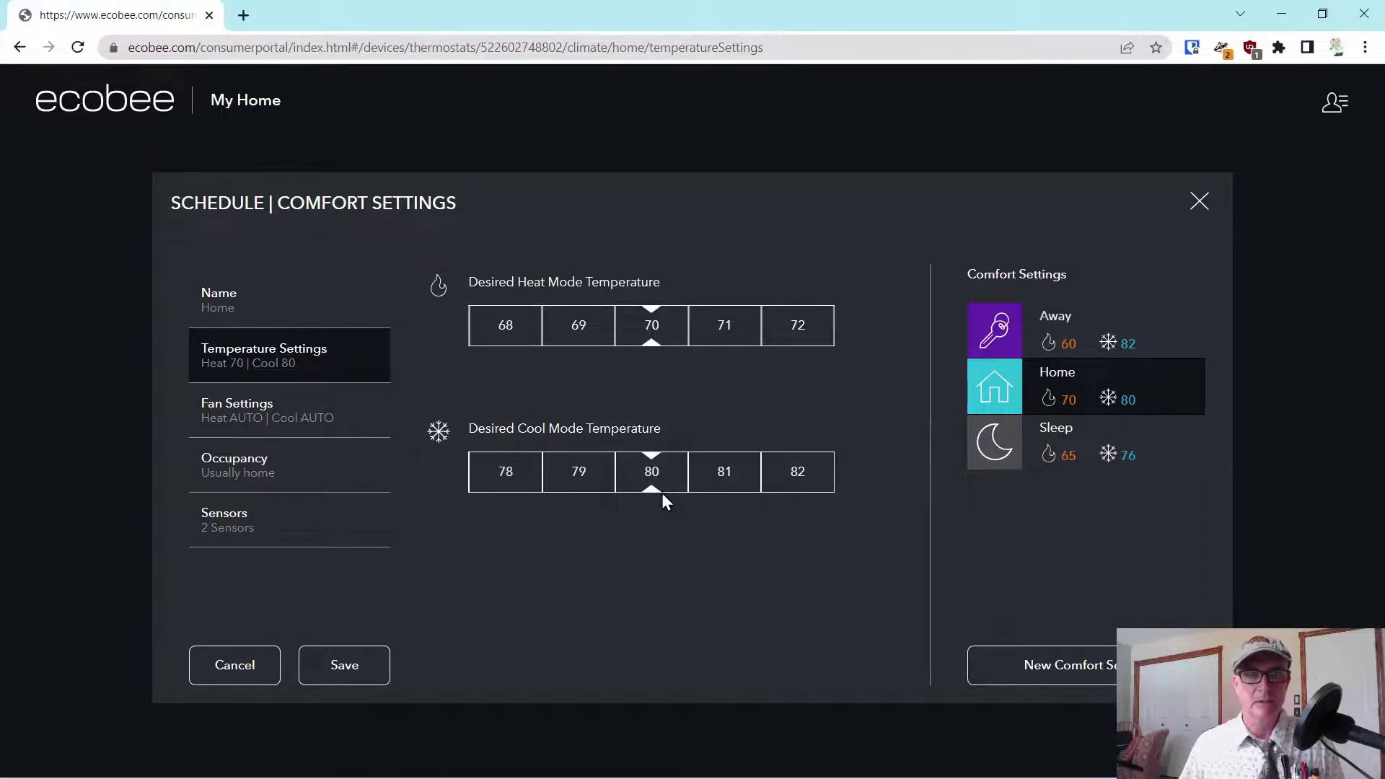
click(237, 426)
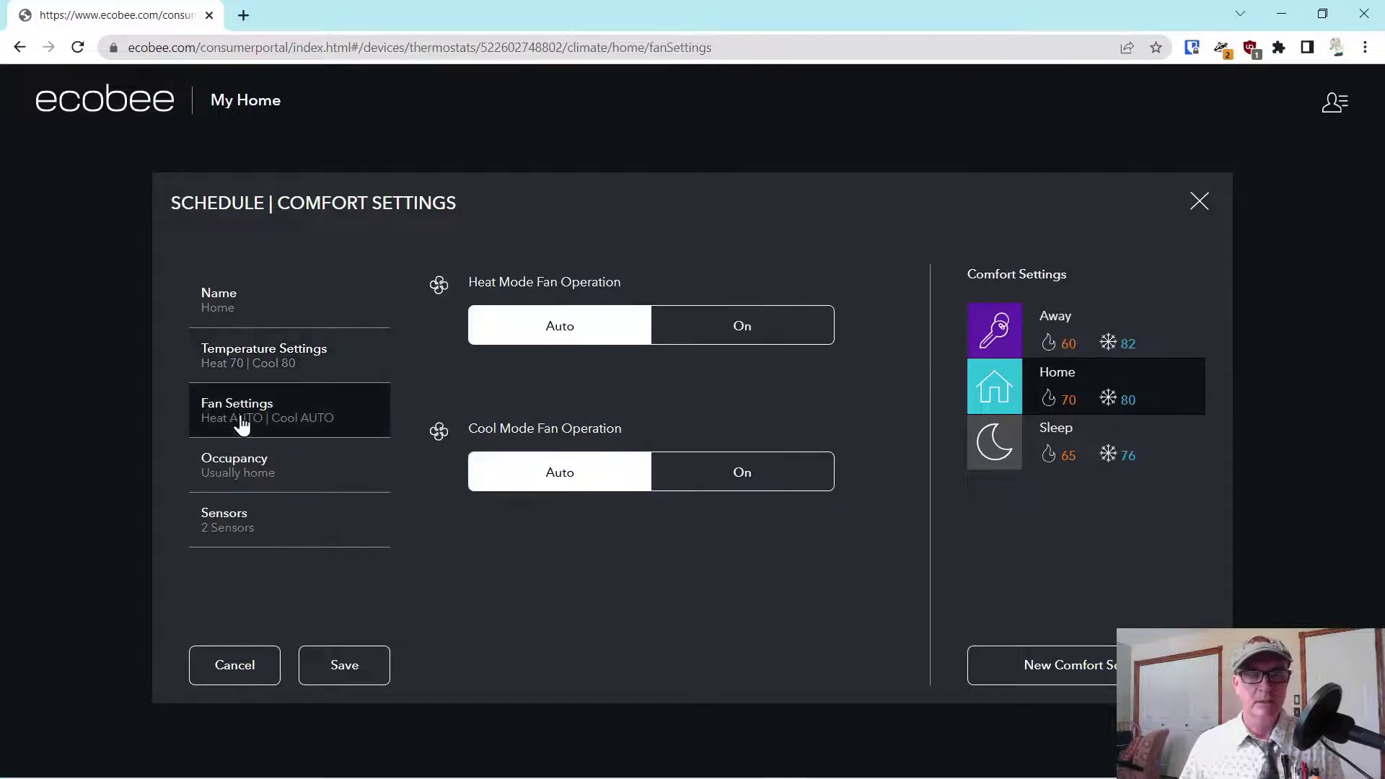
click(227, 477)
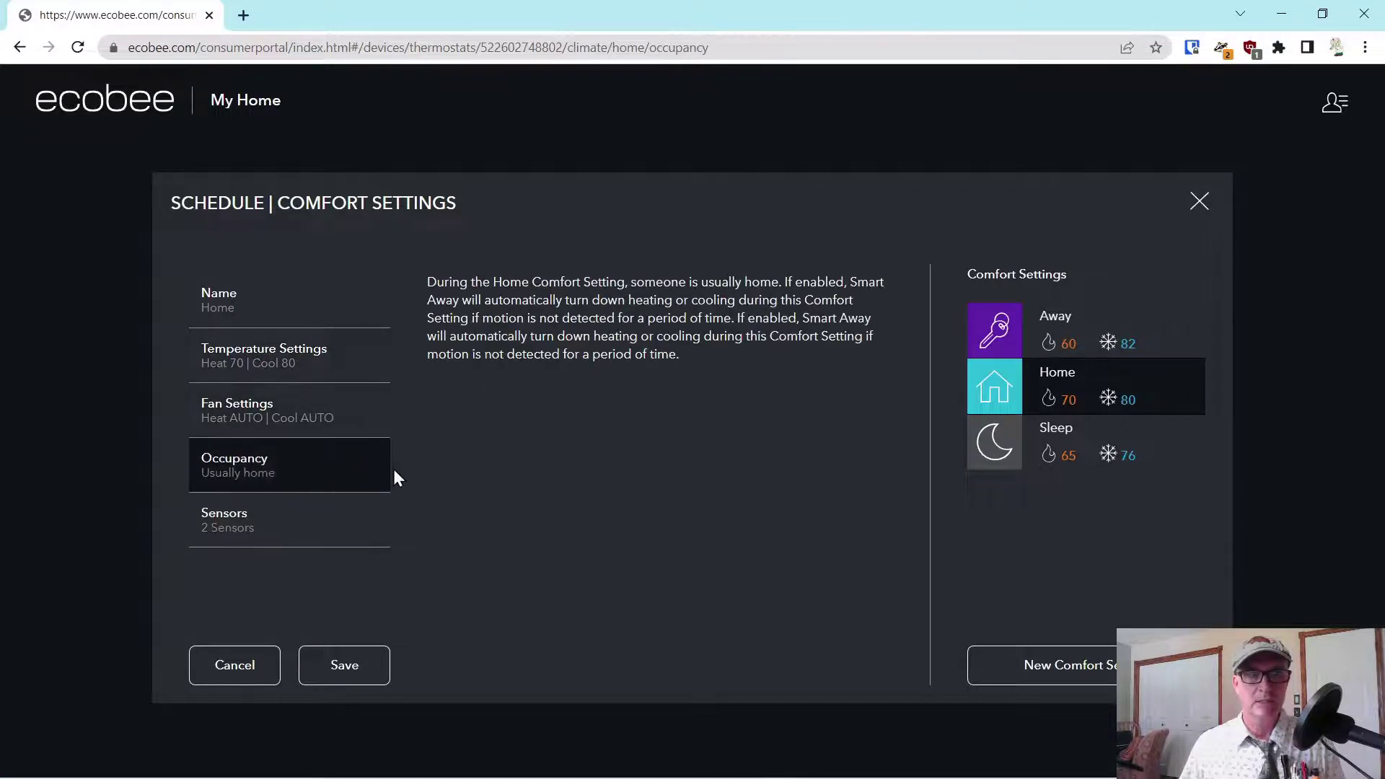
click(238, 533)
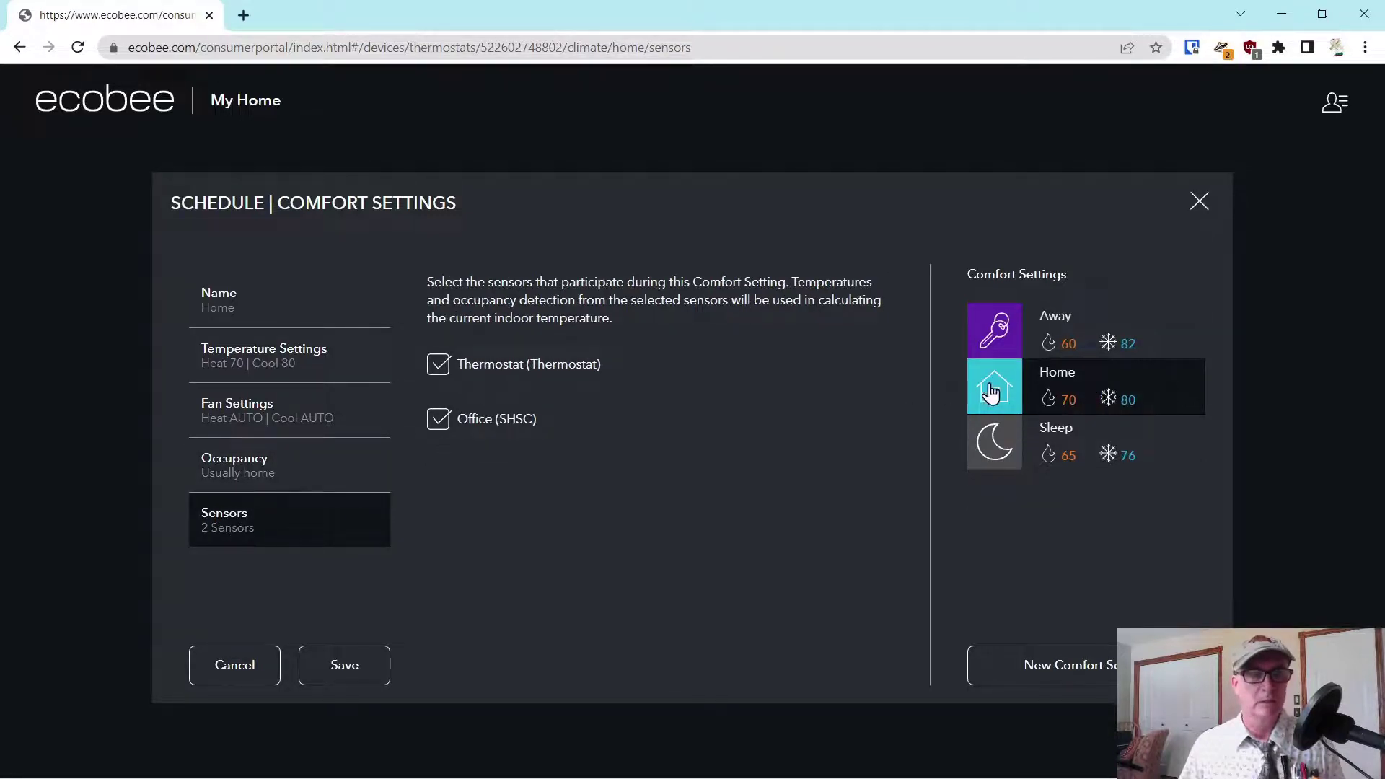
Step: Review the Sleep comfort setting's heat 65, cool 76 and fan options, then return to the weekly schedule
click(1083, 469)
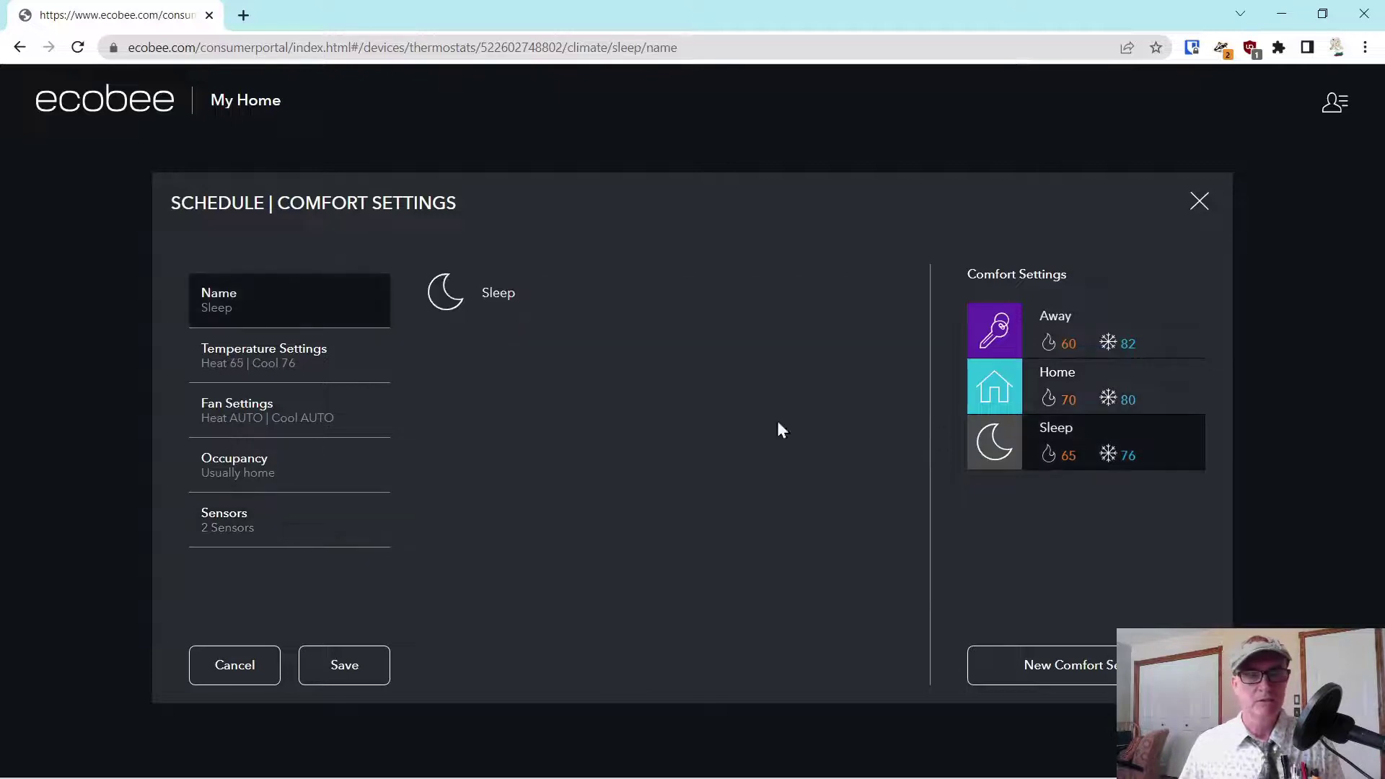
click(270, 368)
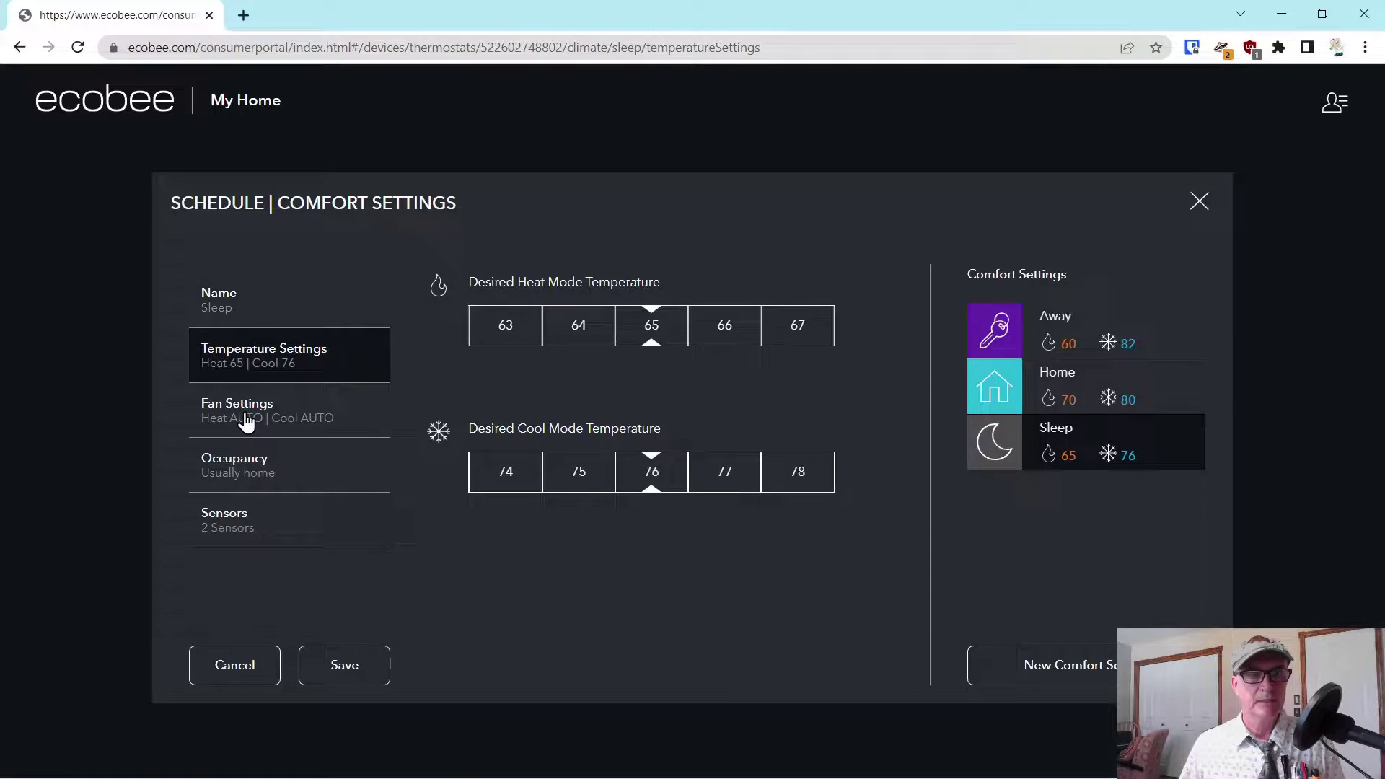
click(251, 422)
click(245, 371)
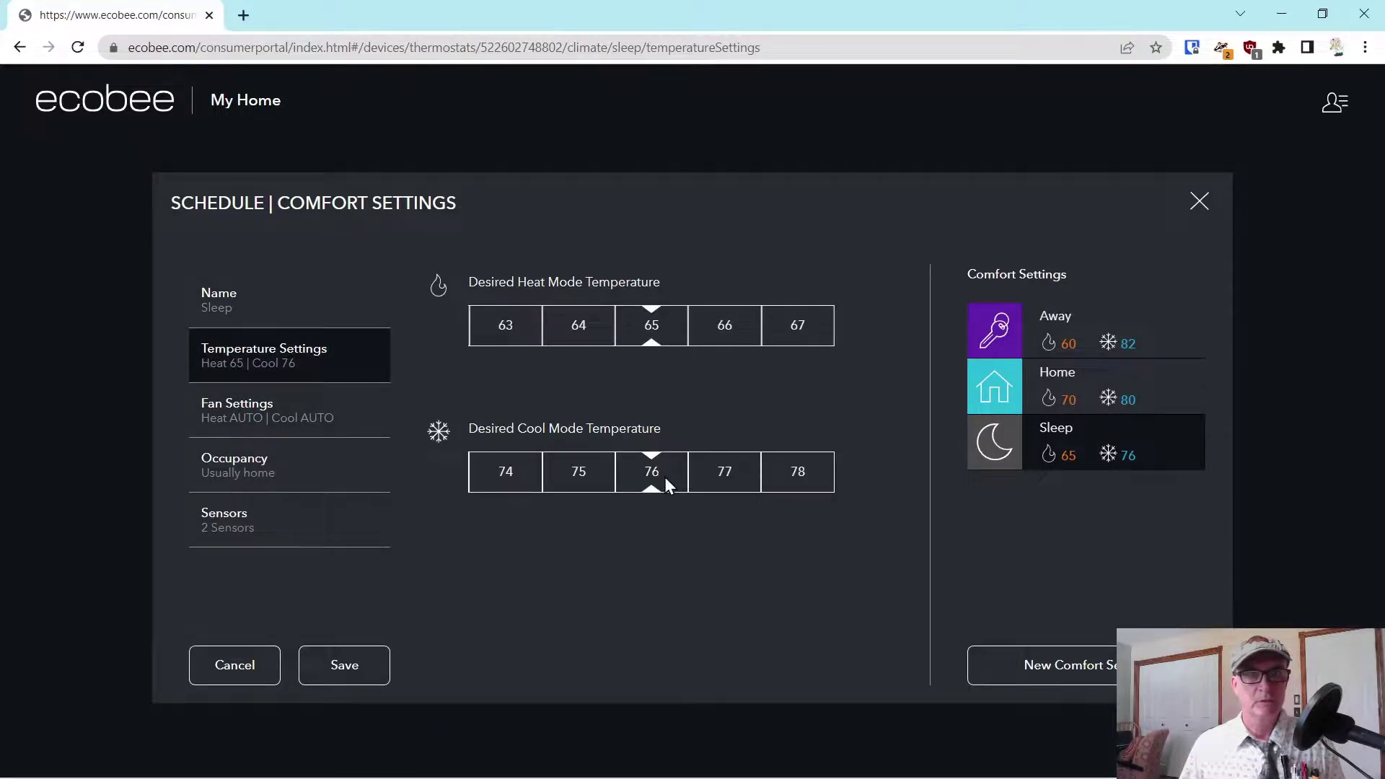
click(258, 422)
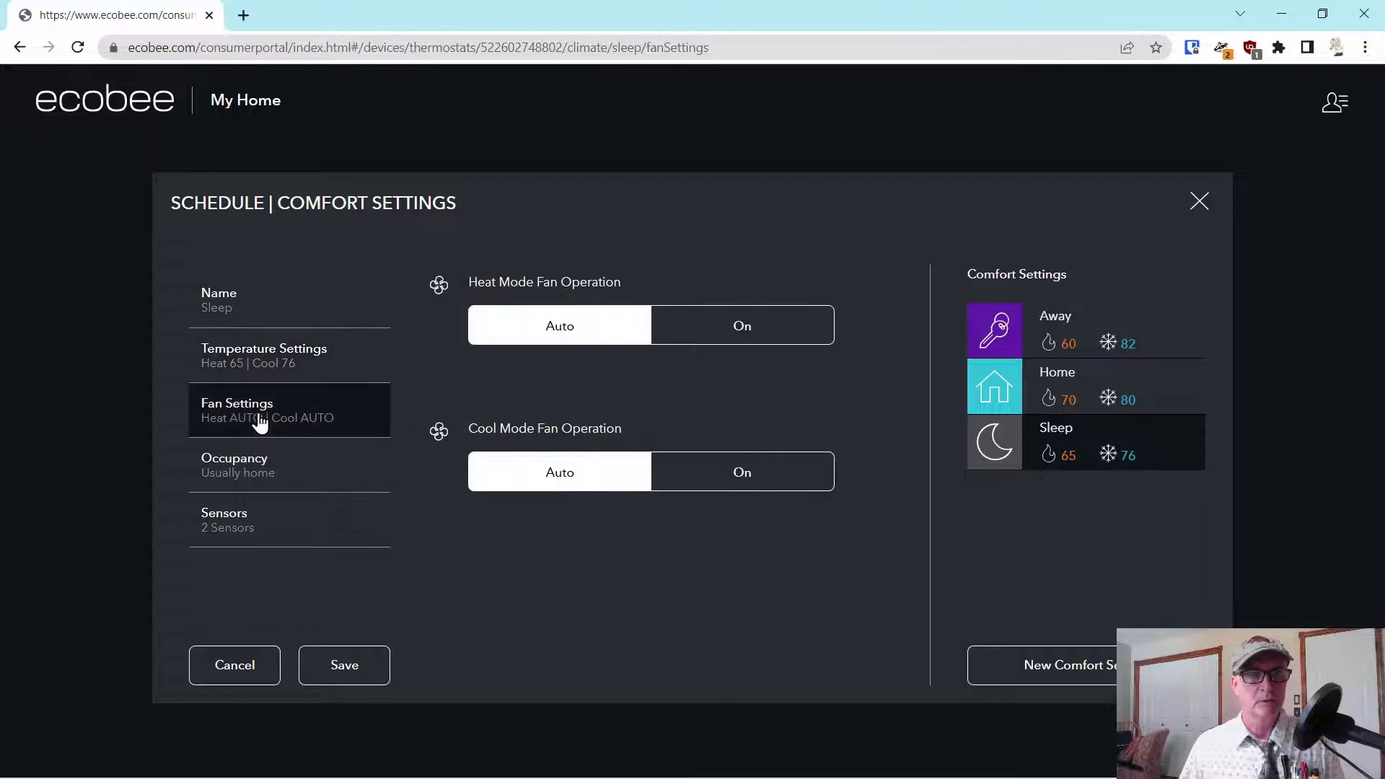
click(232, 476)
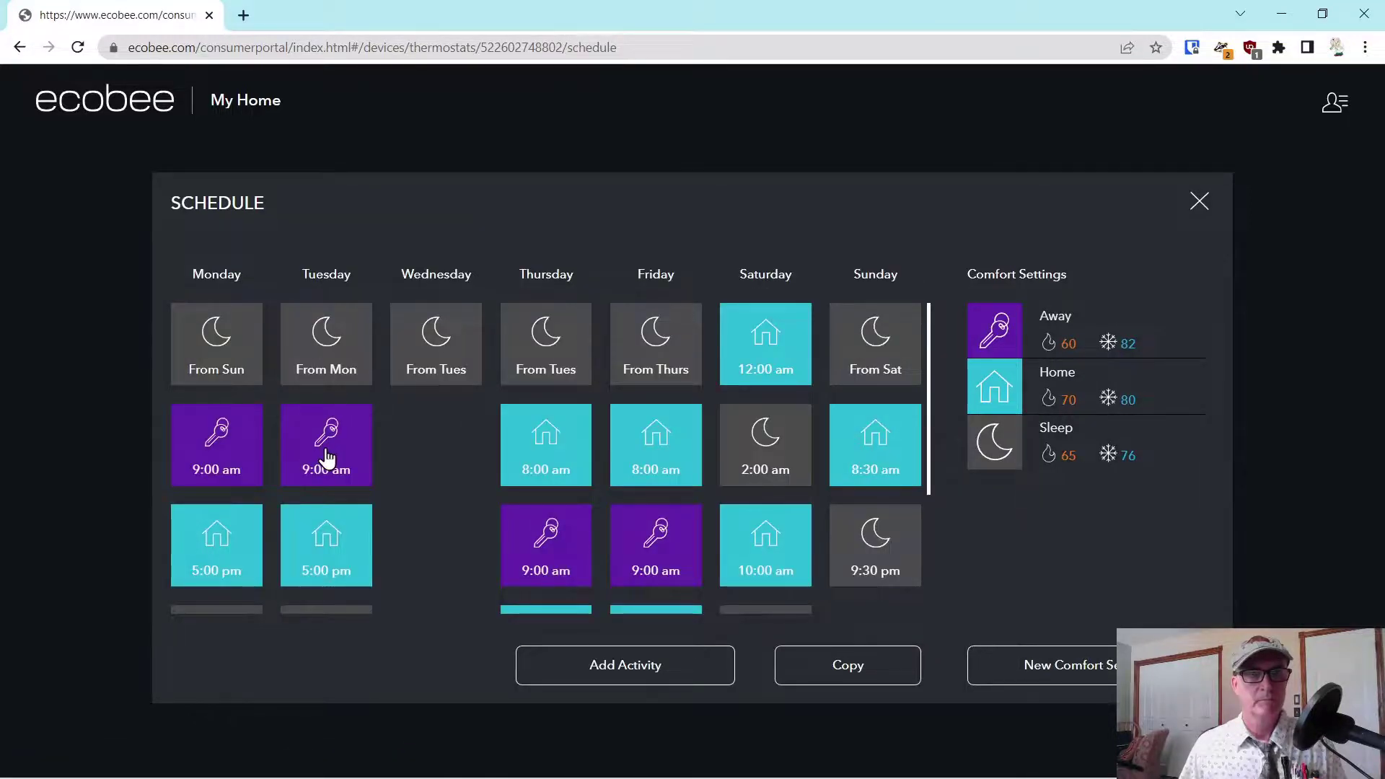
click(327, 458)
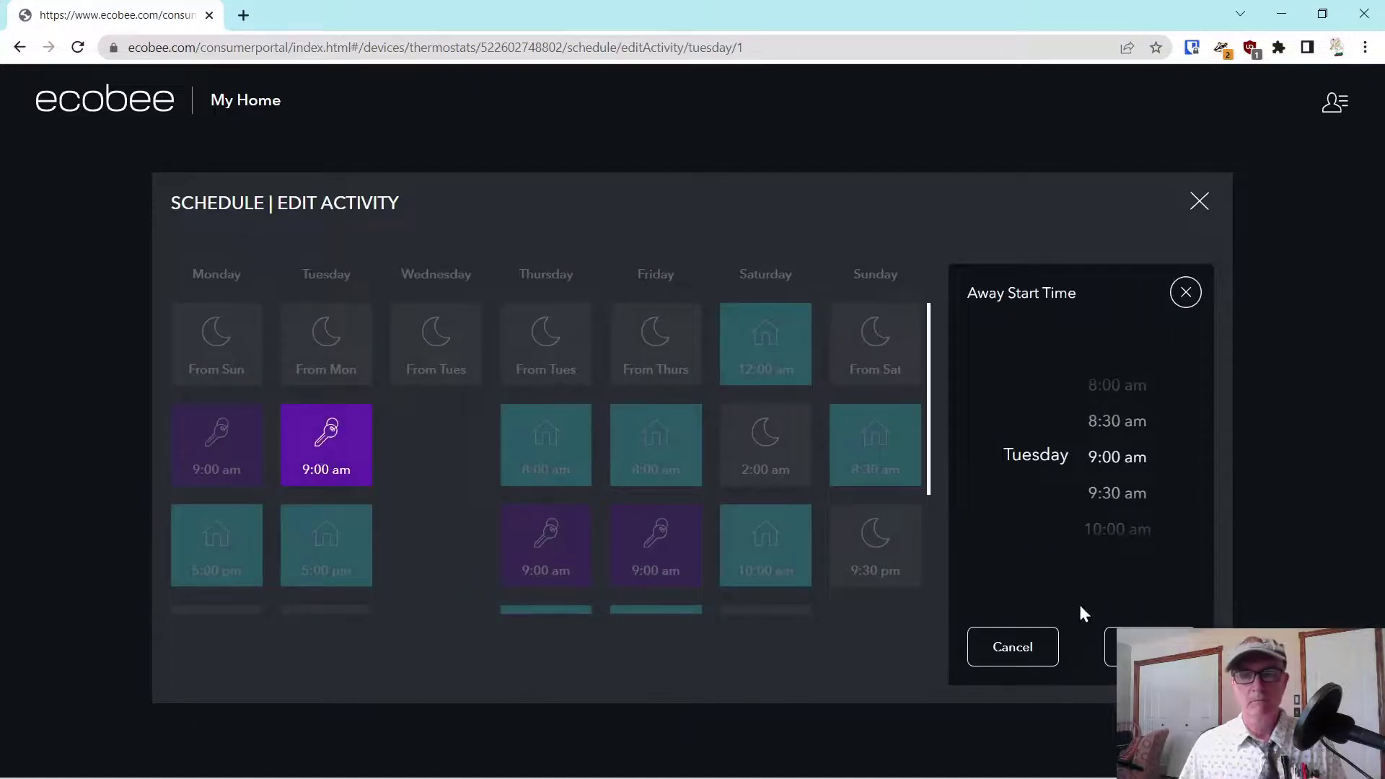
click(1012, 635)
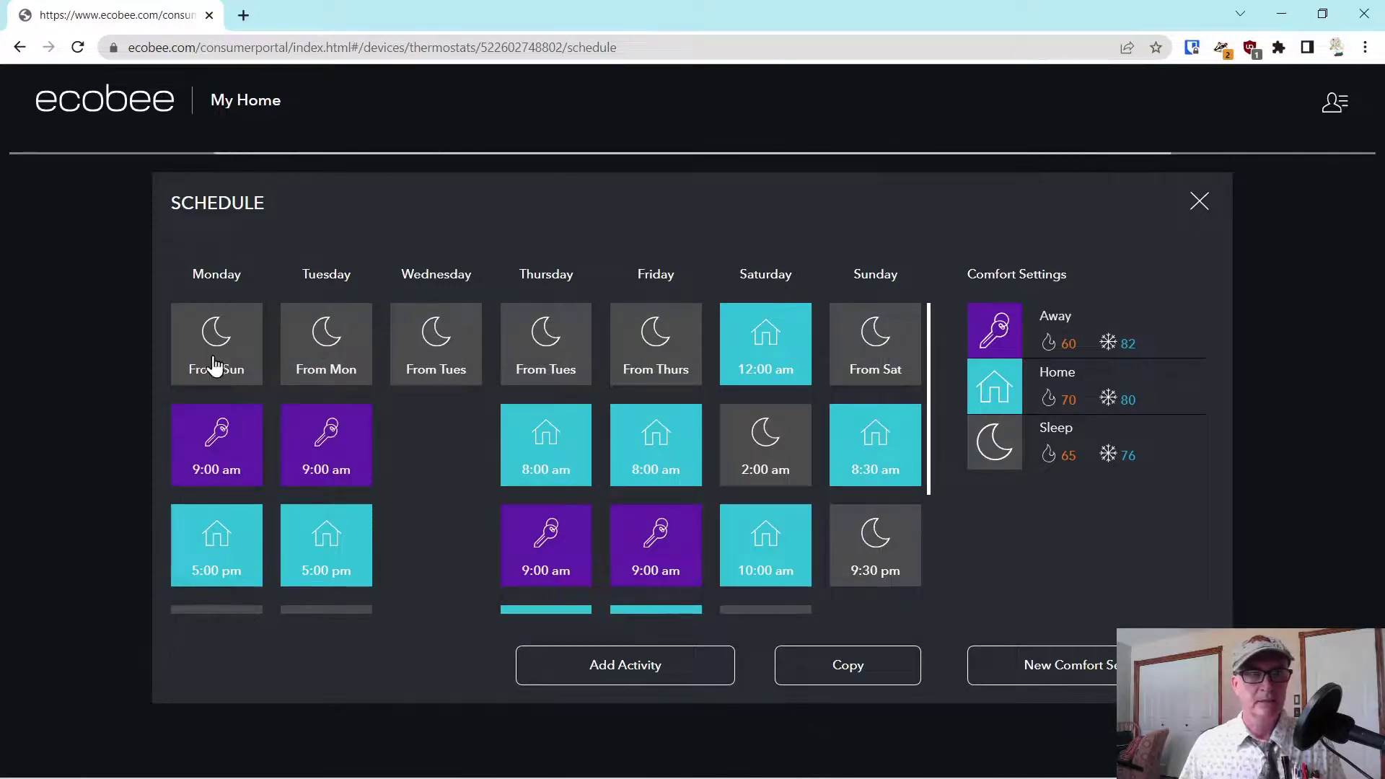
scroll(359, 439, down, 3)
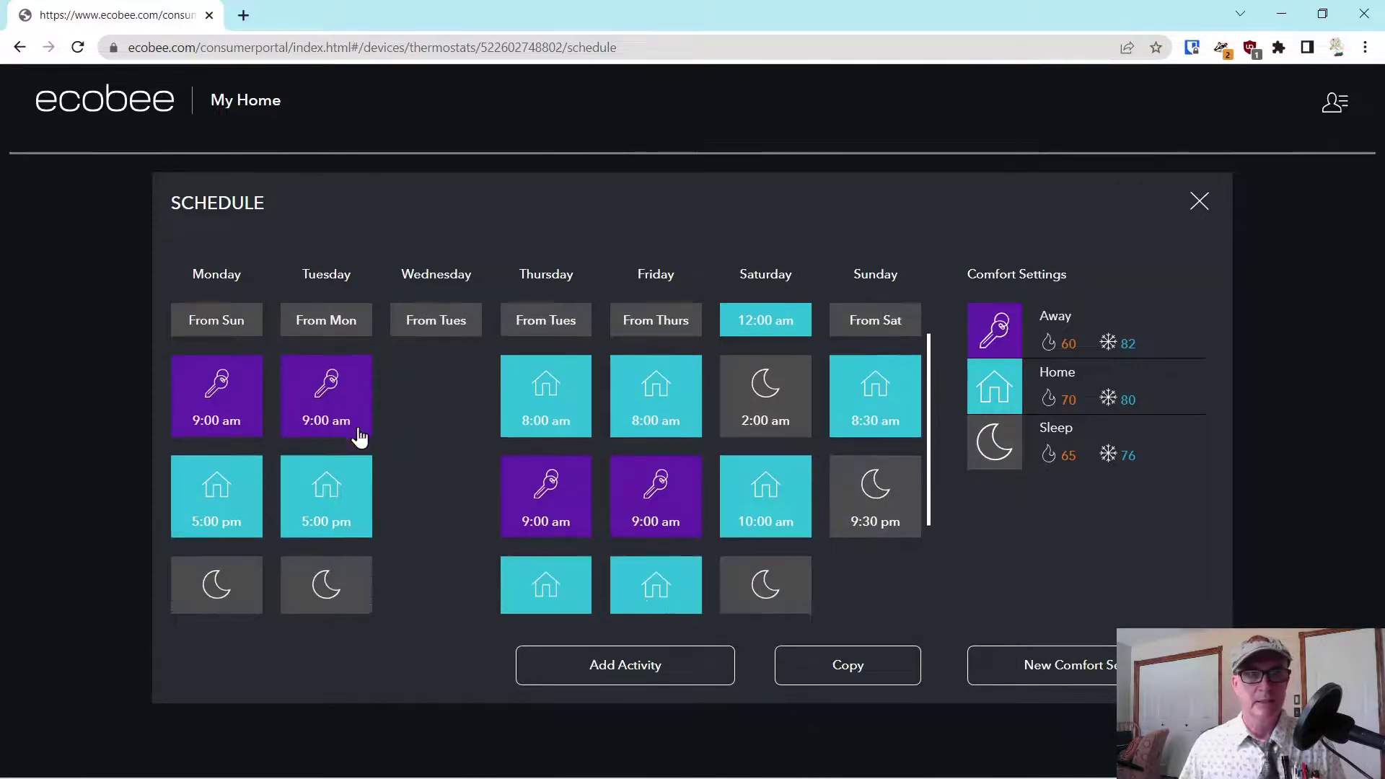
click(317, 489)
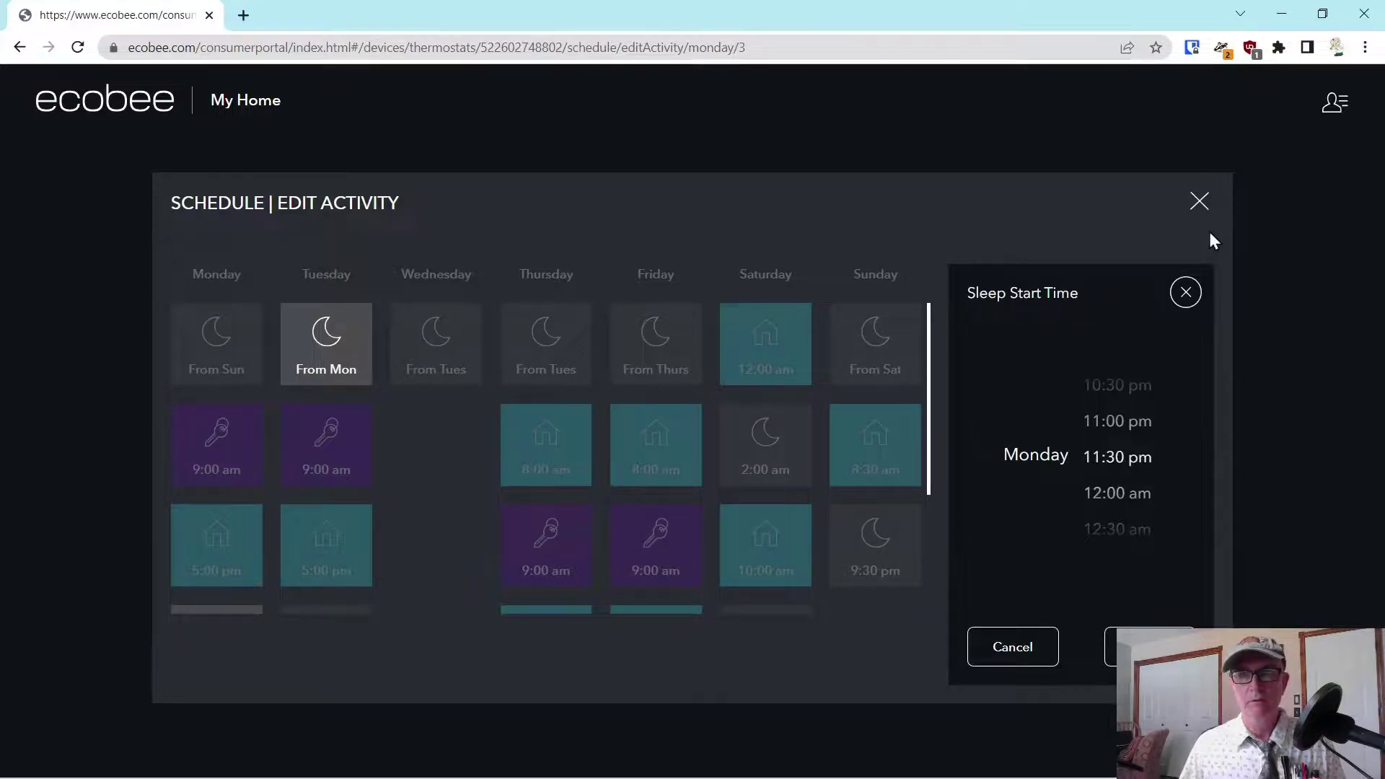
click(1186, 294)
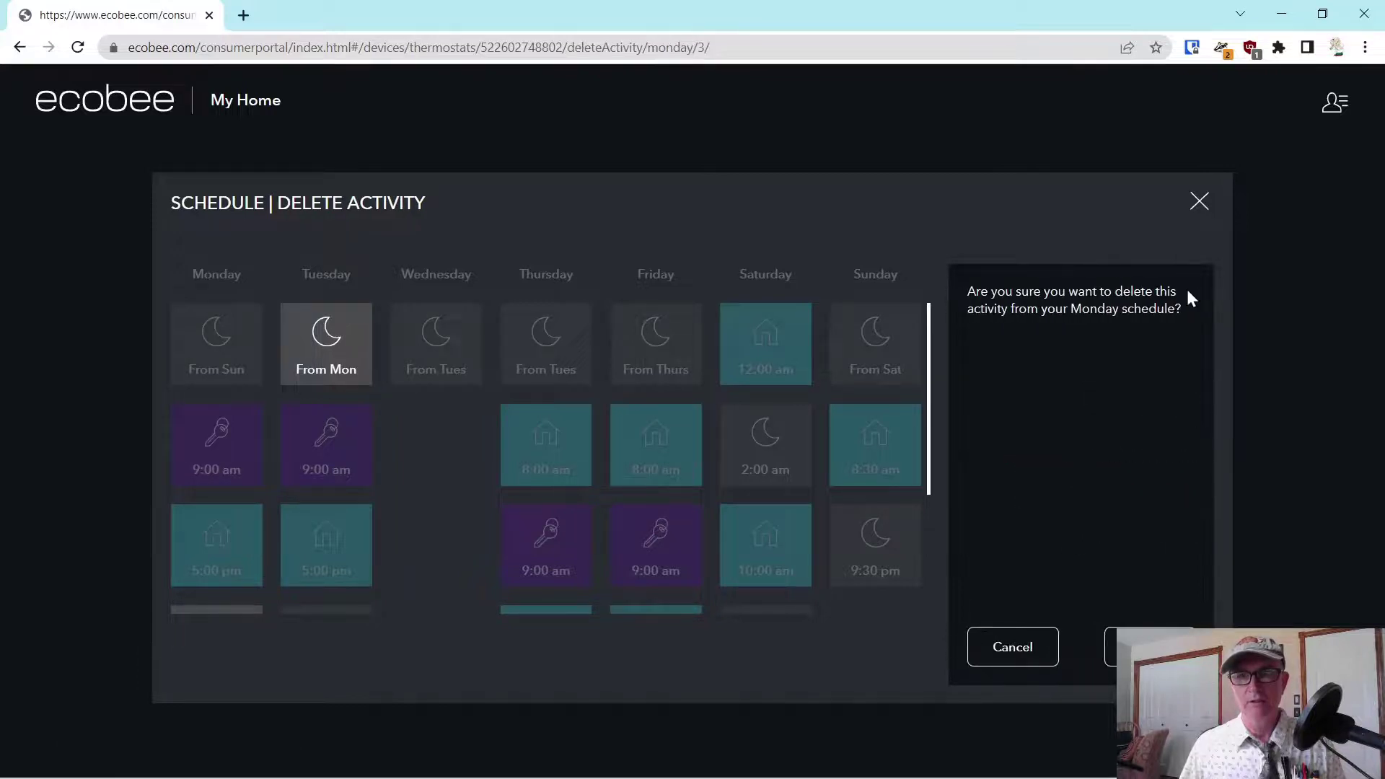
click(995, 649)
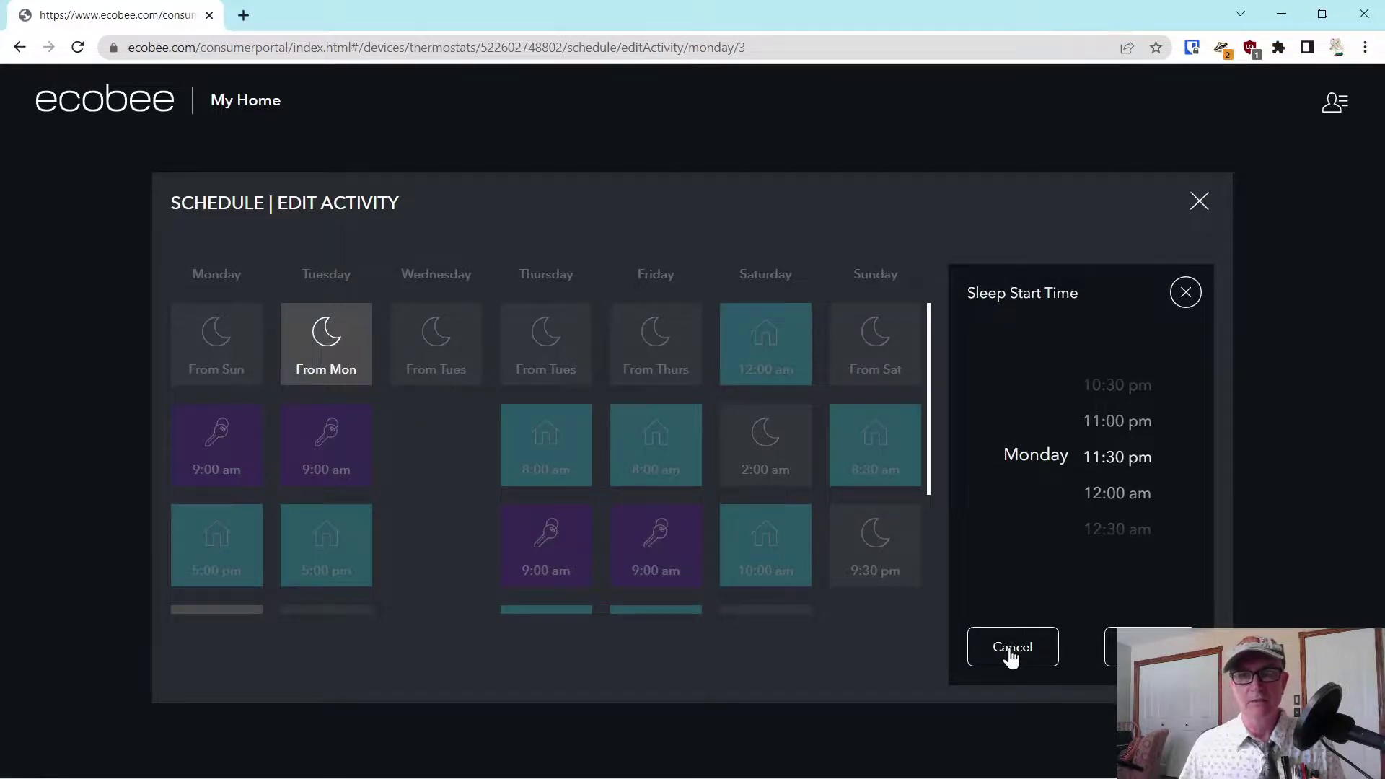
click(1010, 651)
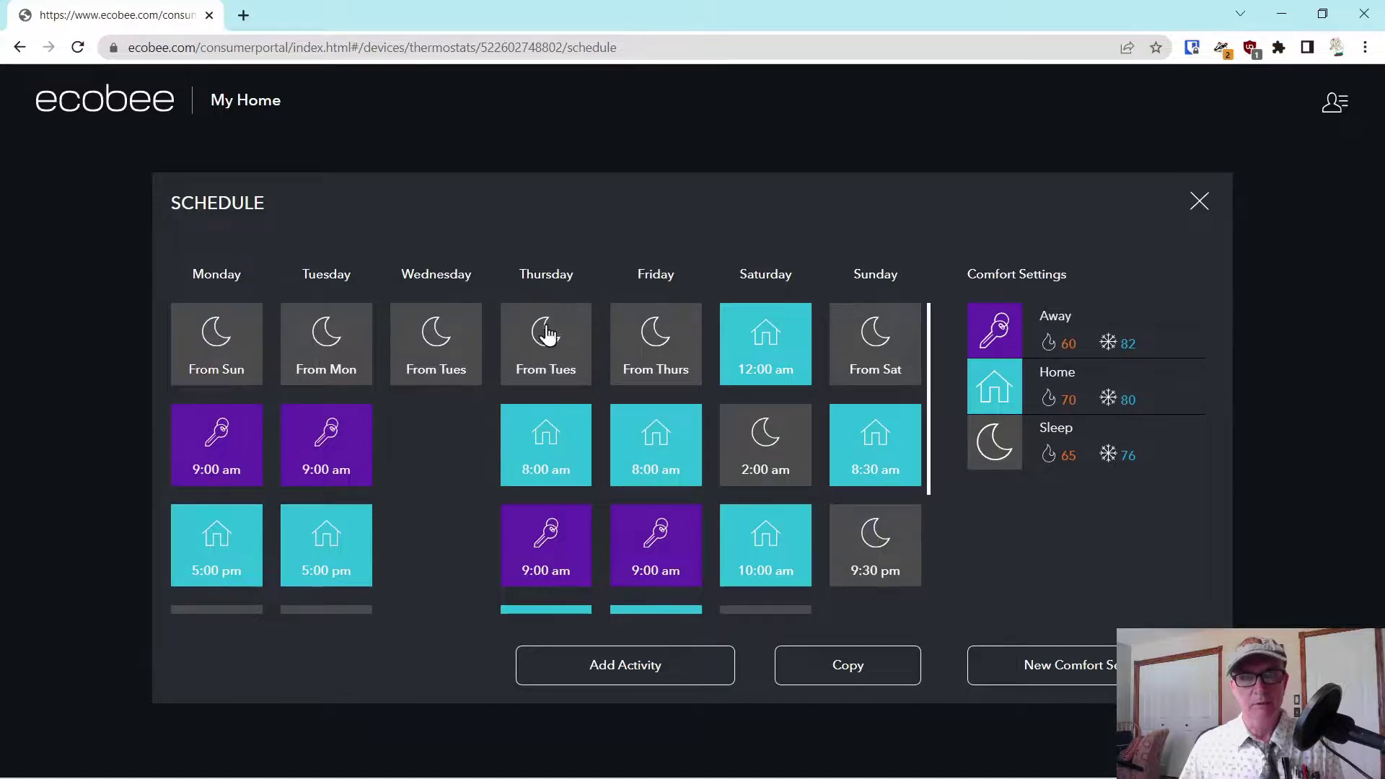
scroll(553, 371, down, 1)
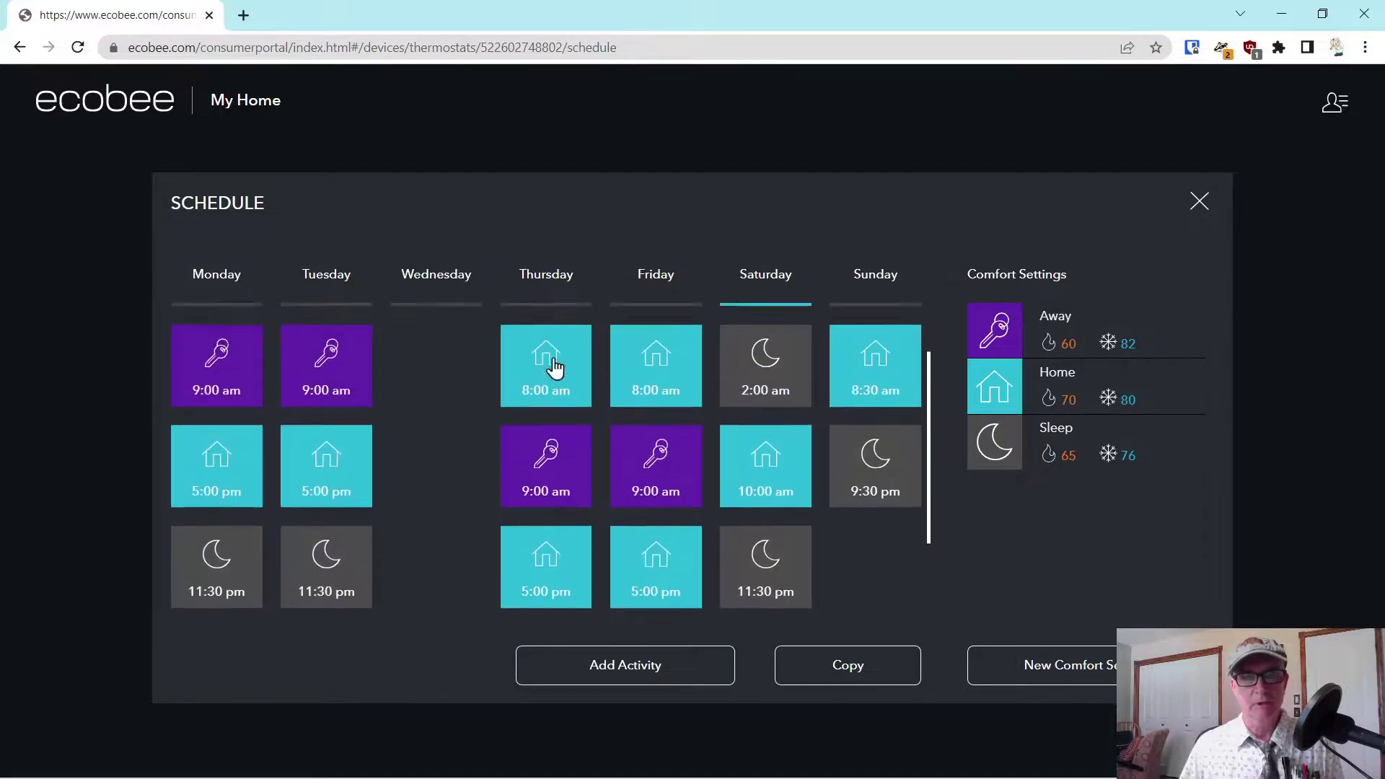
scroll(554, 357, up, 1)
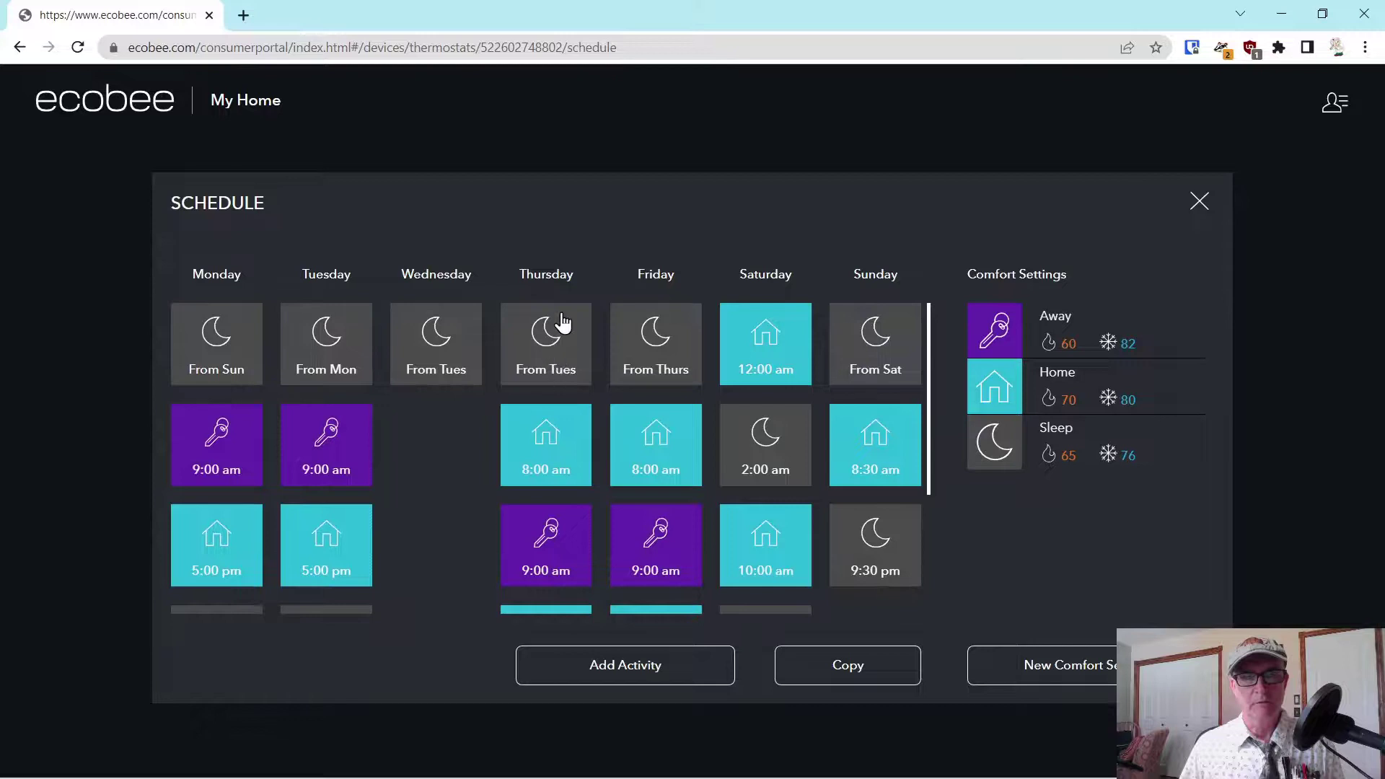
click(556, 361)
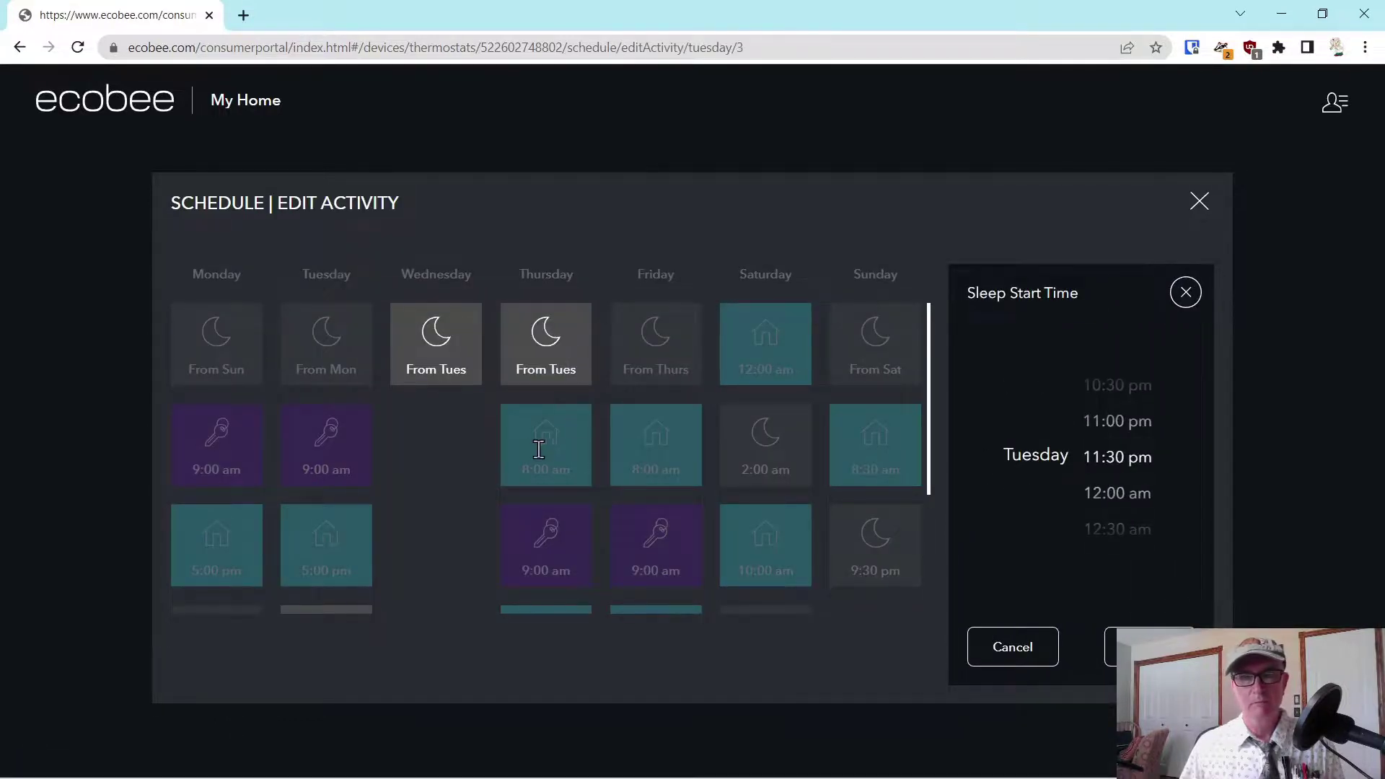
click(1015, 650)
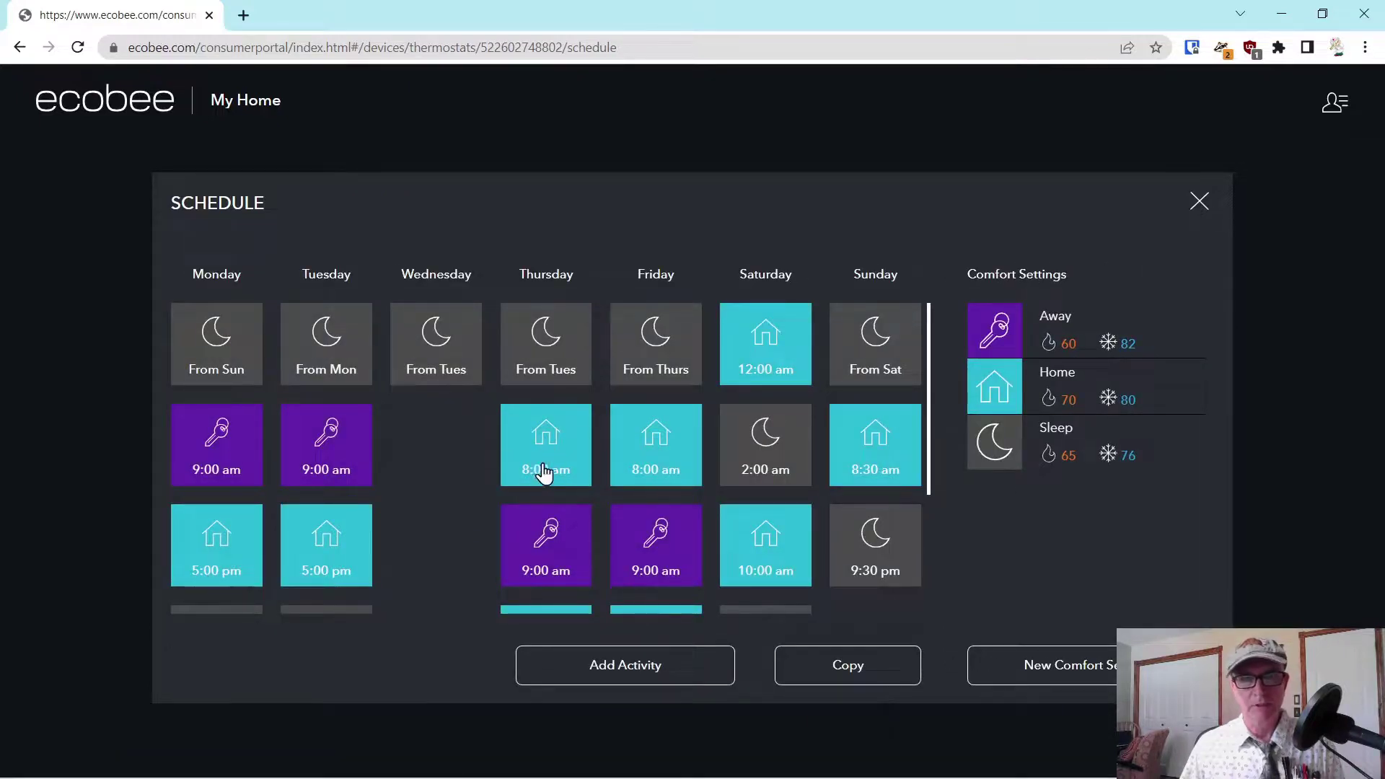
scroll(546, 534, down, 3)
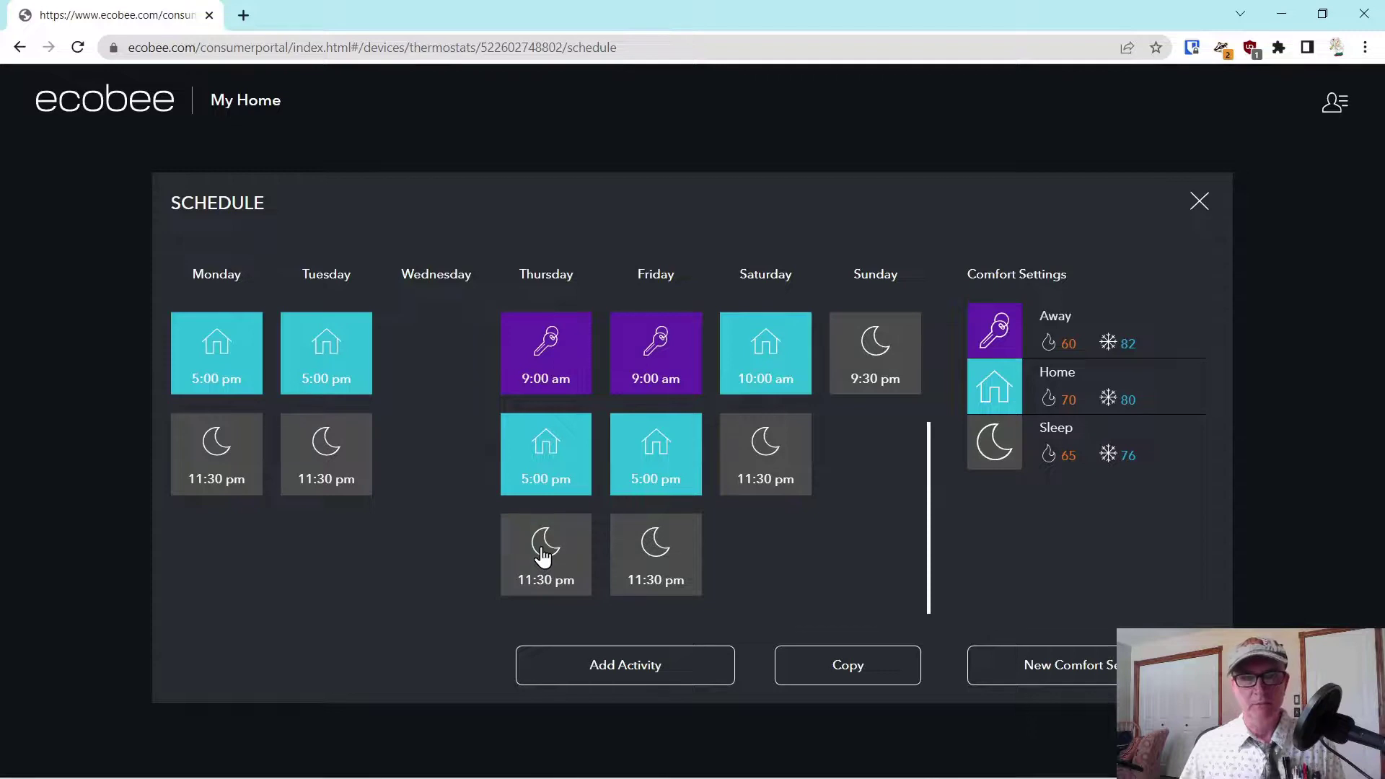
scroll(542, 555, up, 3)
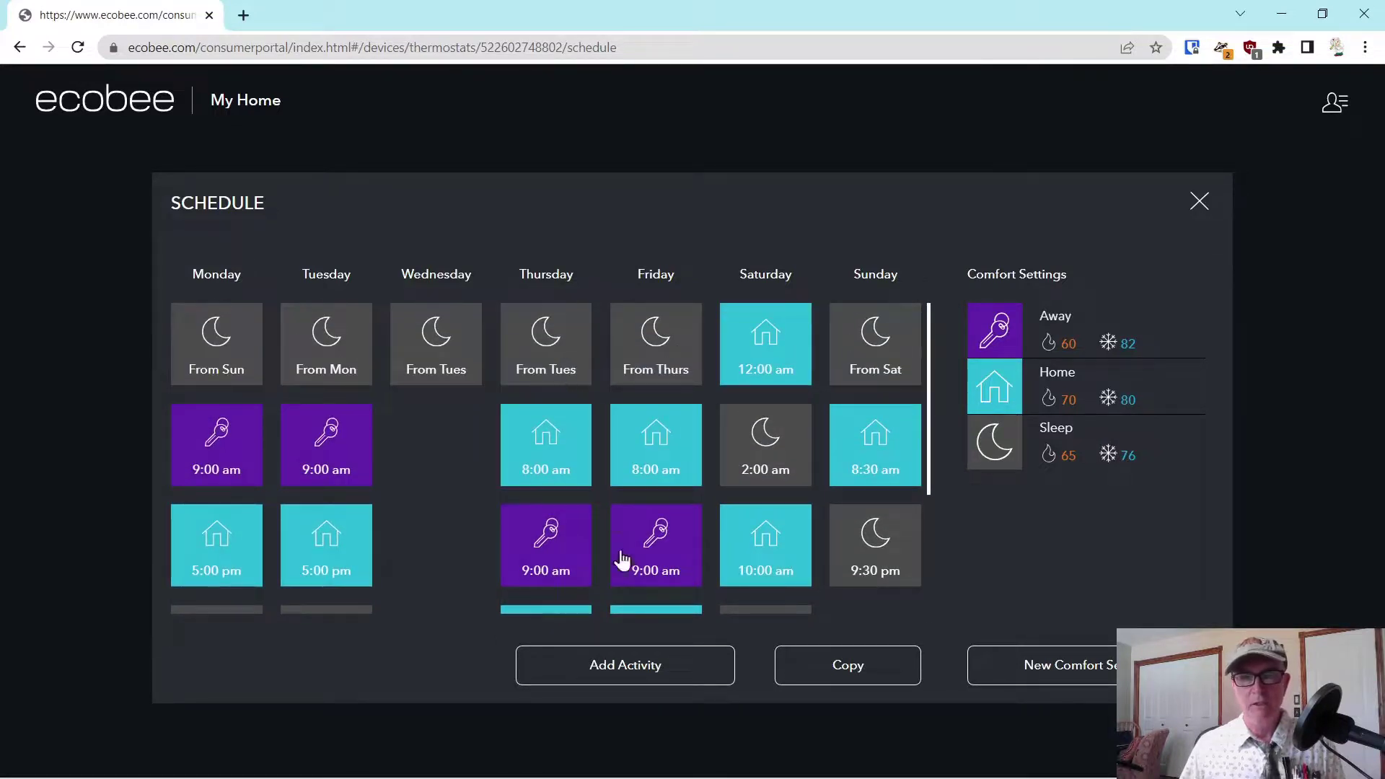
click(865, 670)
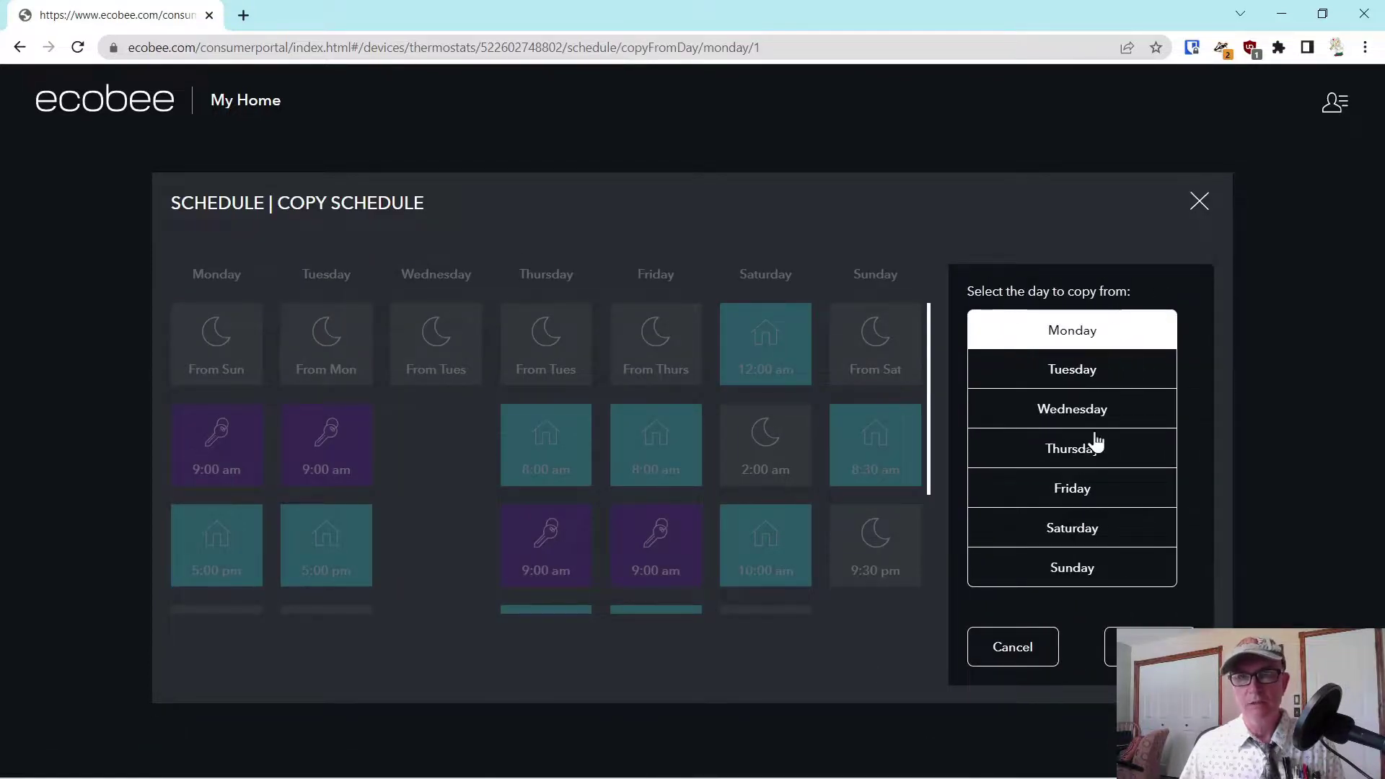
click(1067, 455)
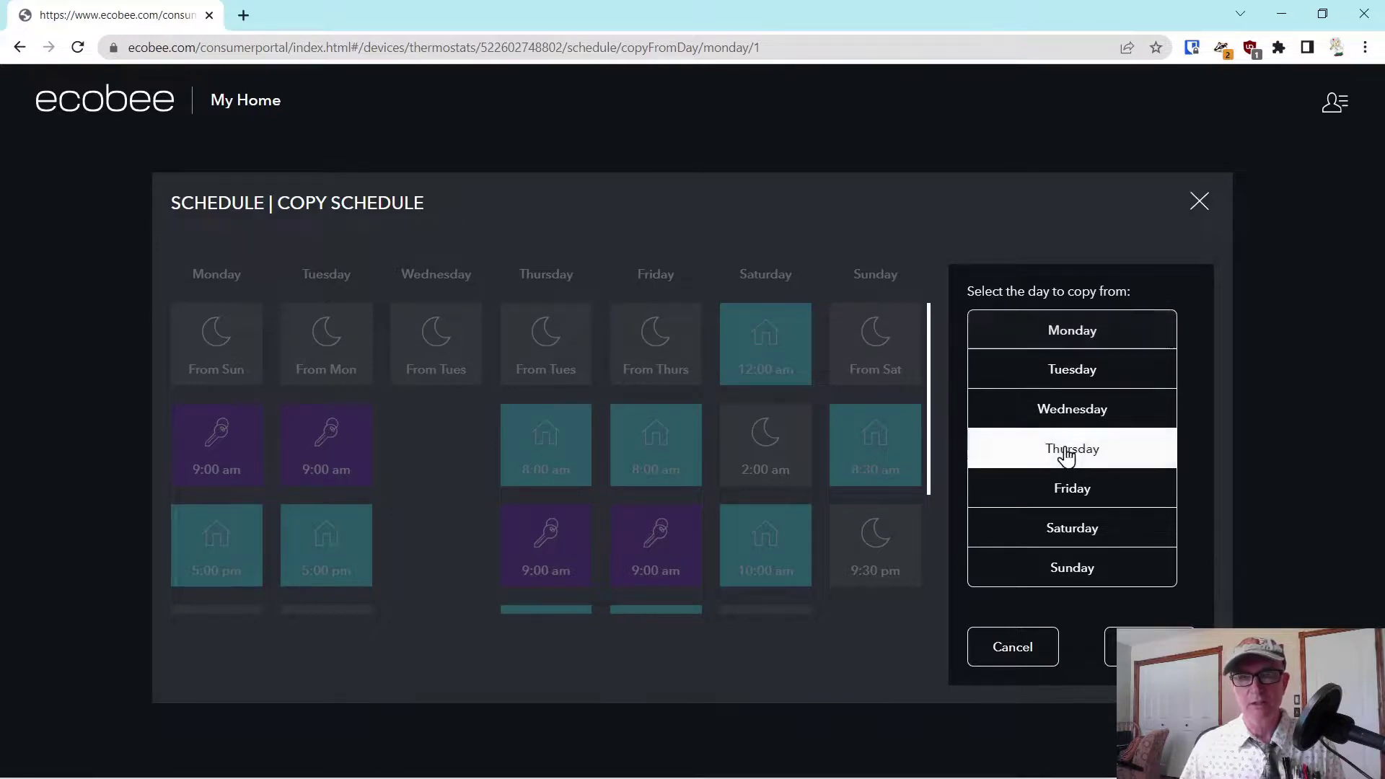
click(1149, 646)
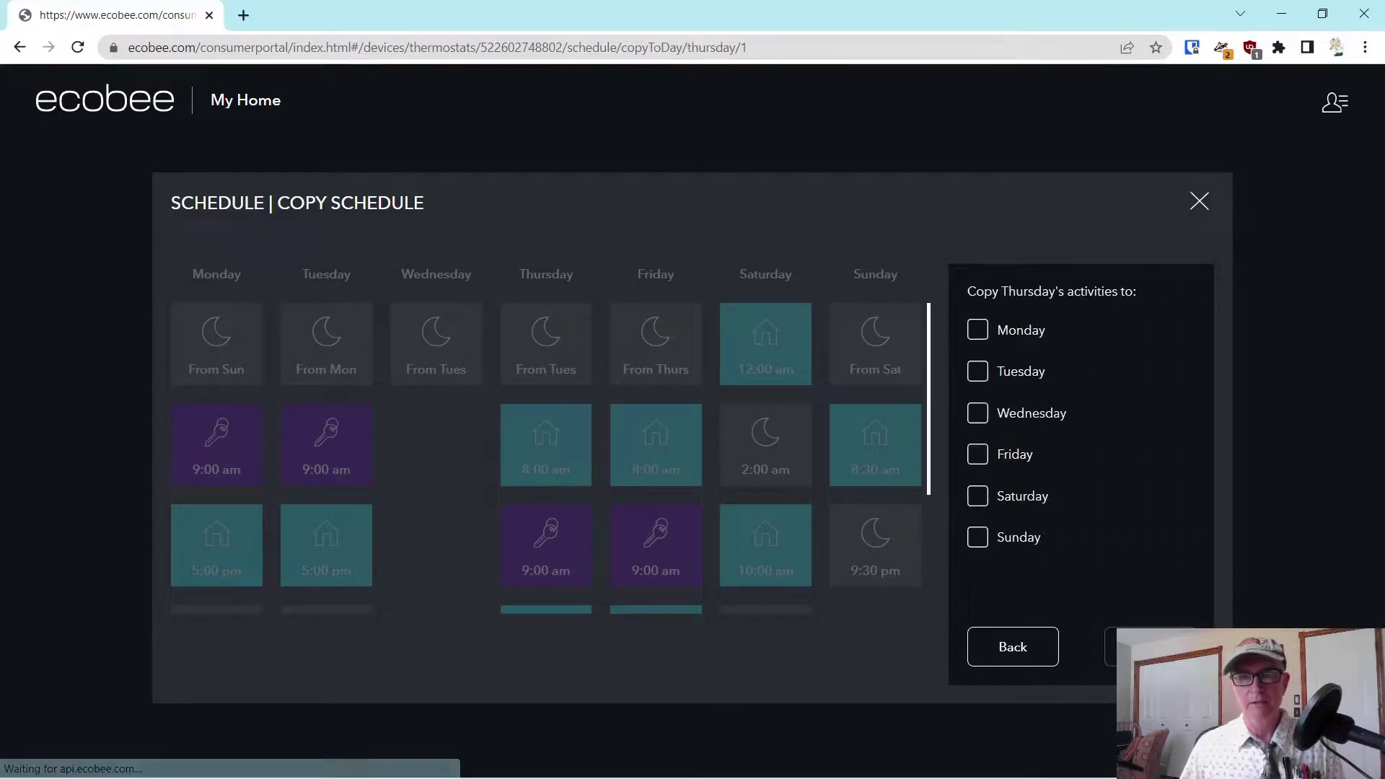
click(978, 328)
click(979, 373)
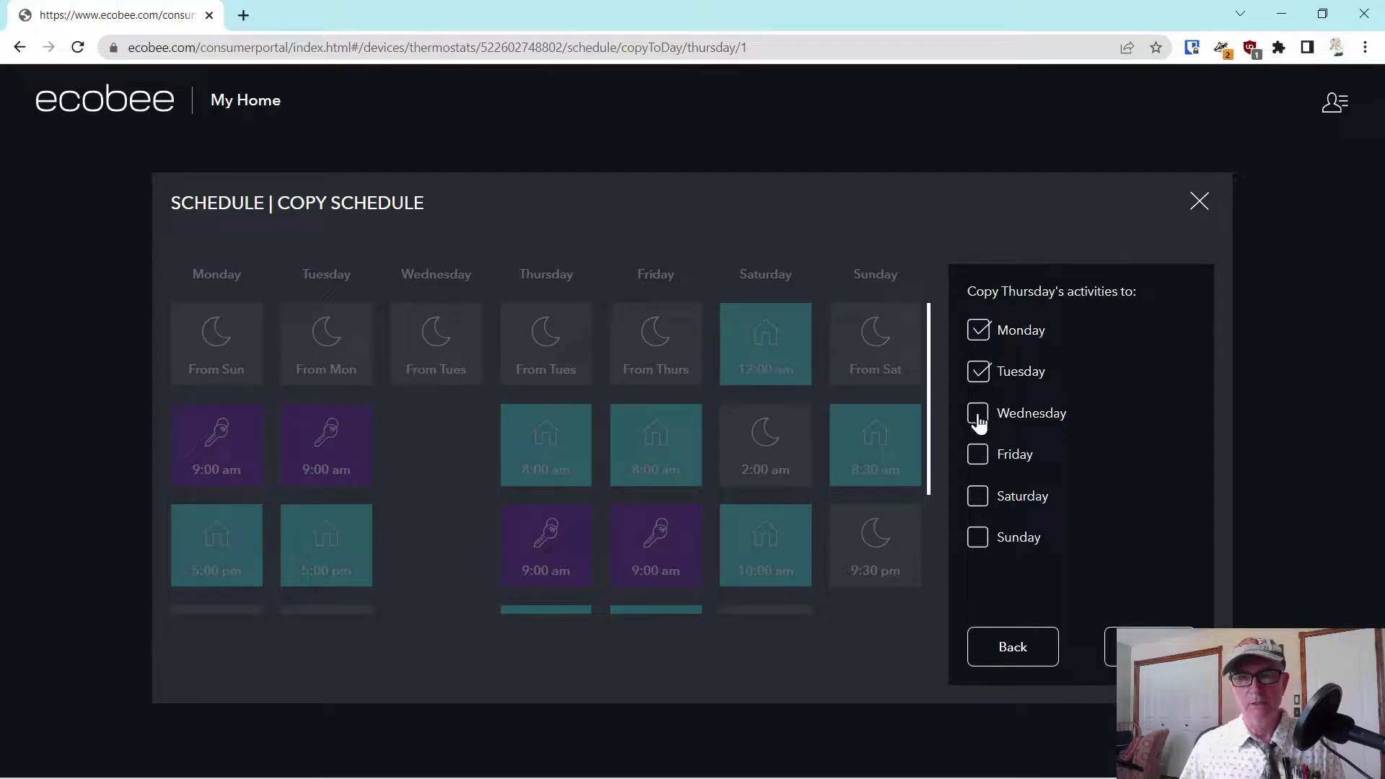
click(981, 410)
click(980, 456)
click(1149, 646)
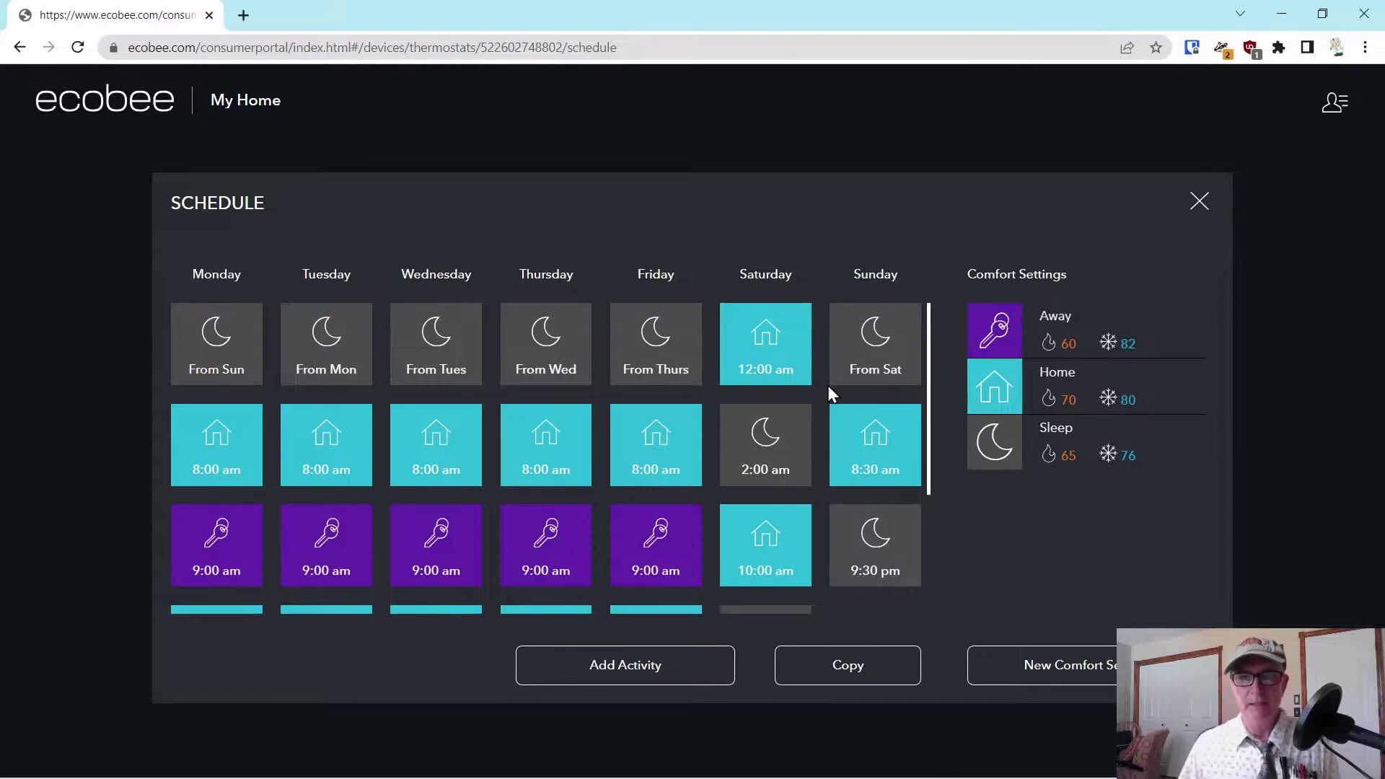
scroll(828, 388, down, 2)
scroll(831, 433, down, 1)
scroll(831, 467, up, 4)
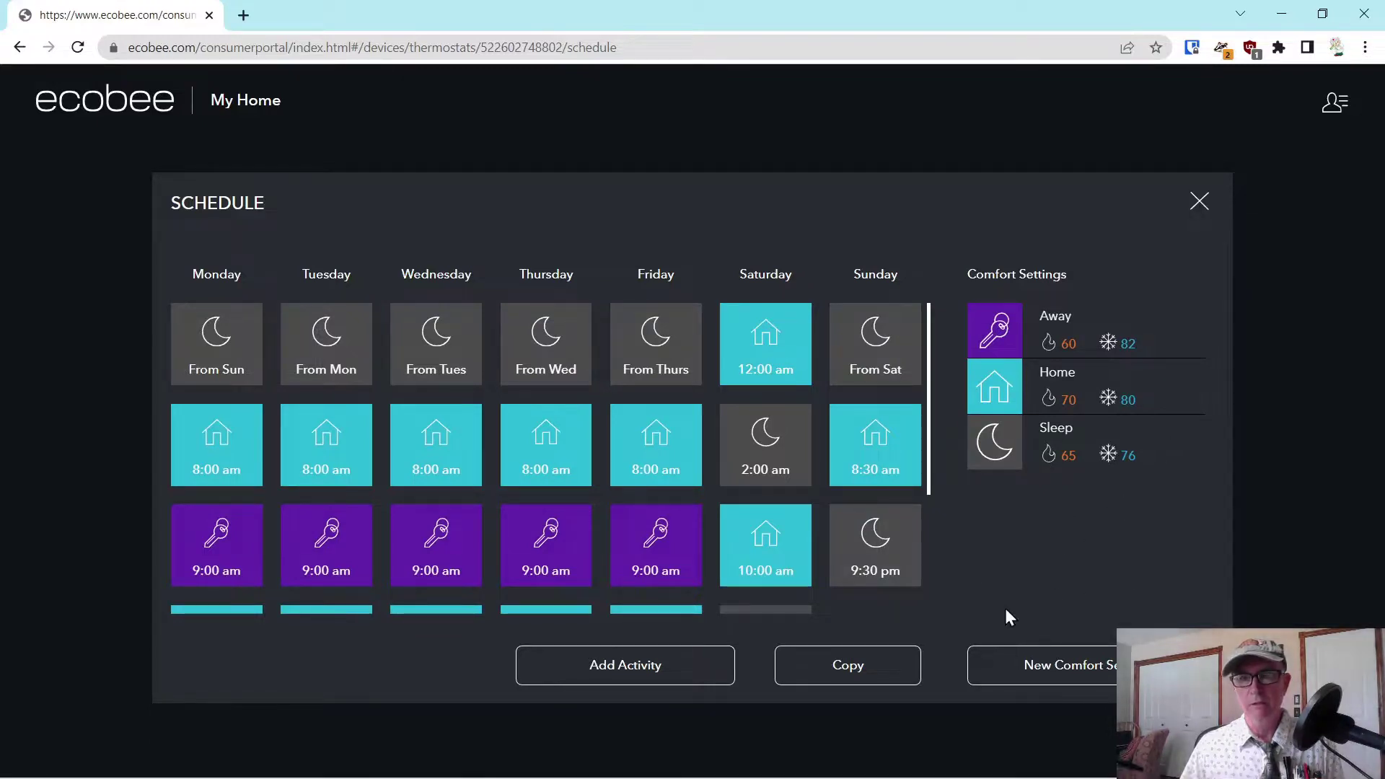
click(1060, 679)
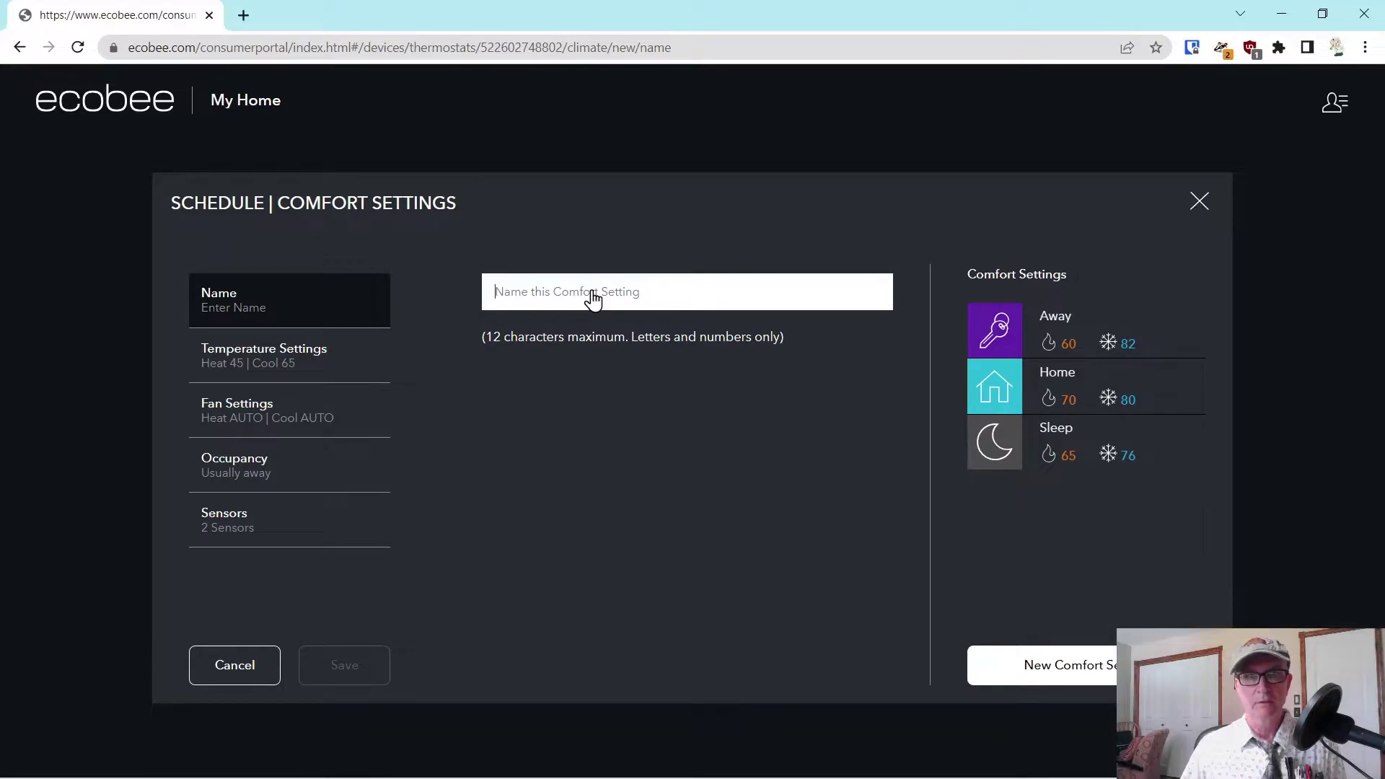
Step: Name the new comfort setting 'Test' and review its heat 45 / cool 65 and fan settings
click(623, 293)
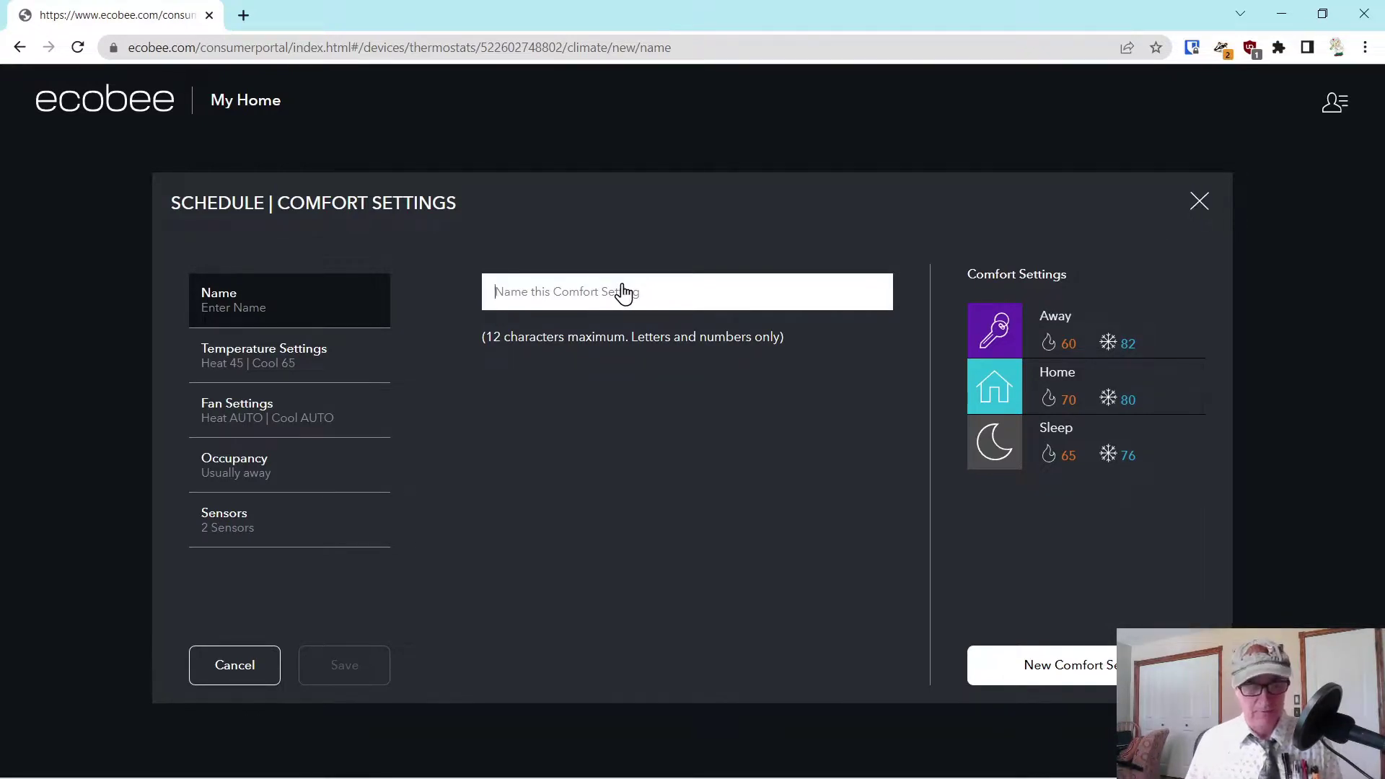
text(Test)
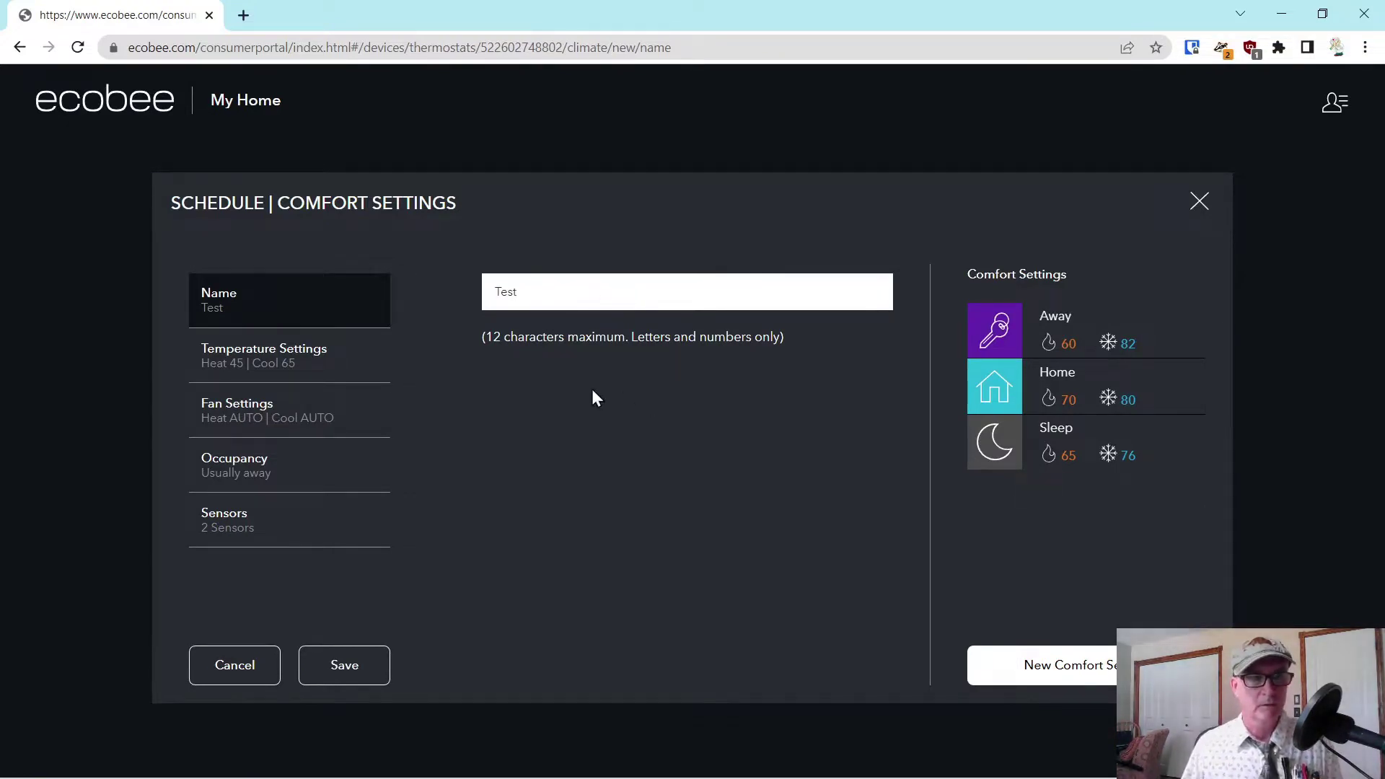
click(260, 364)
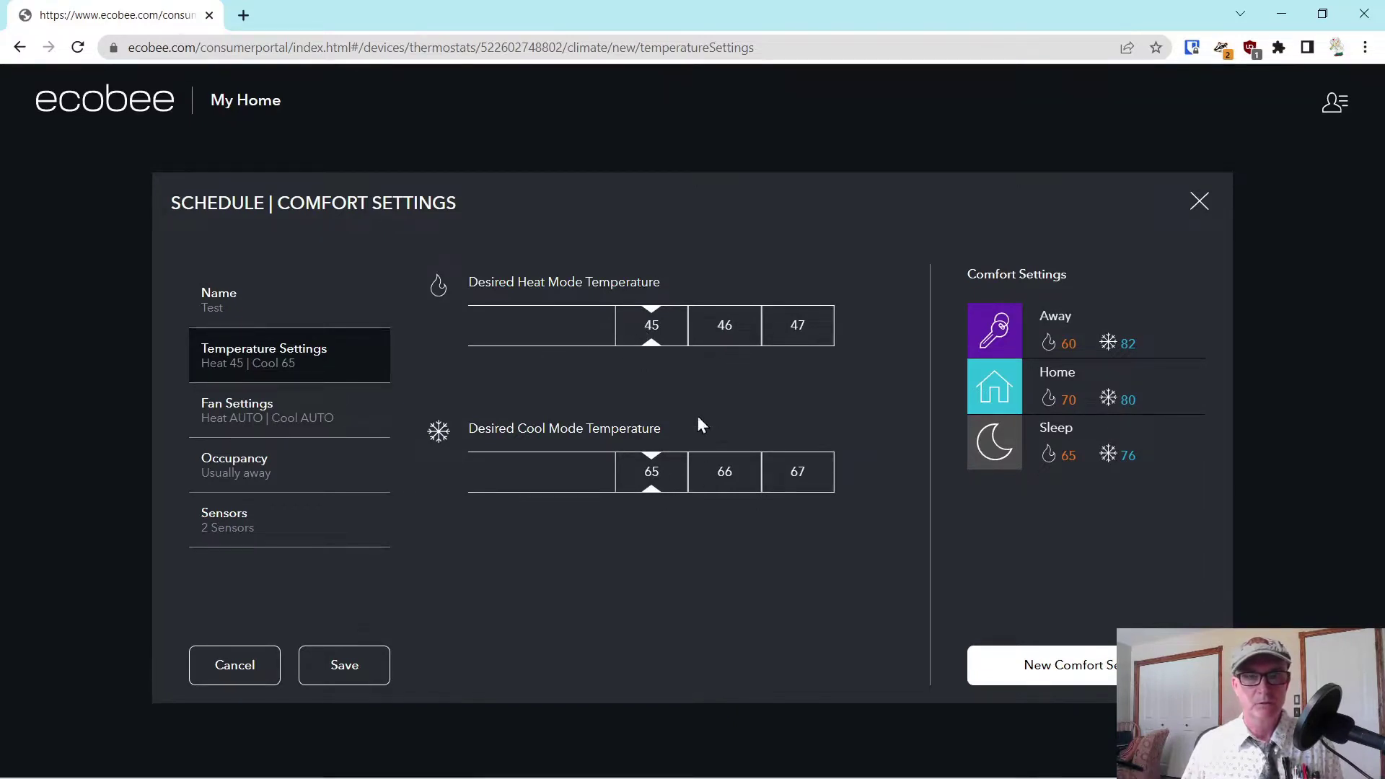
click(284, 421)
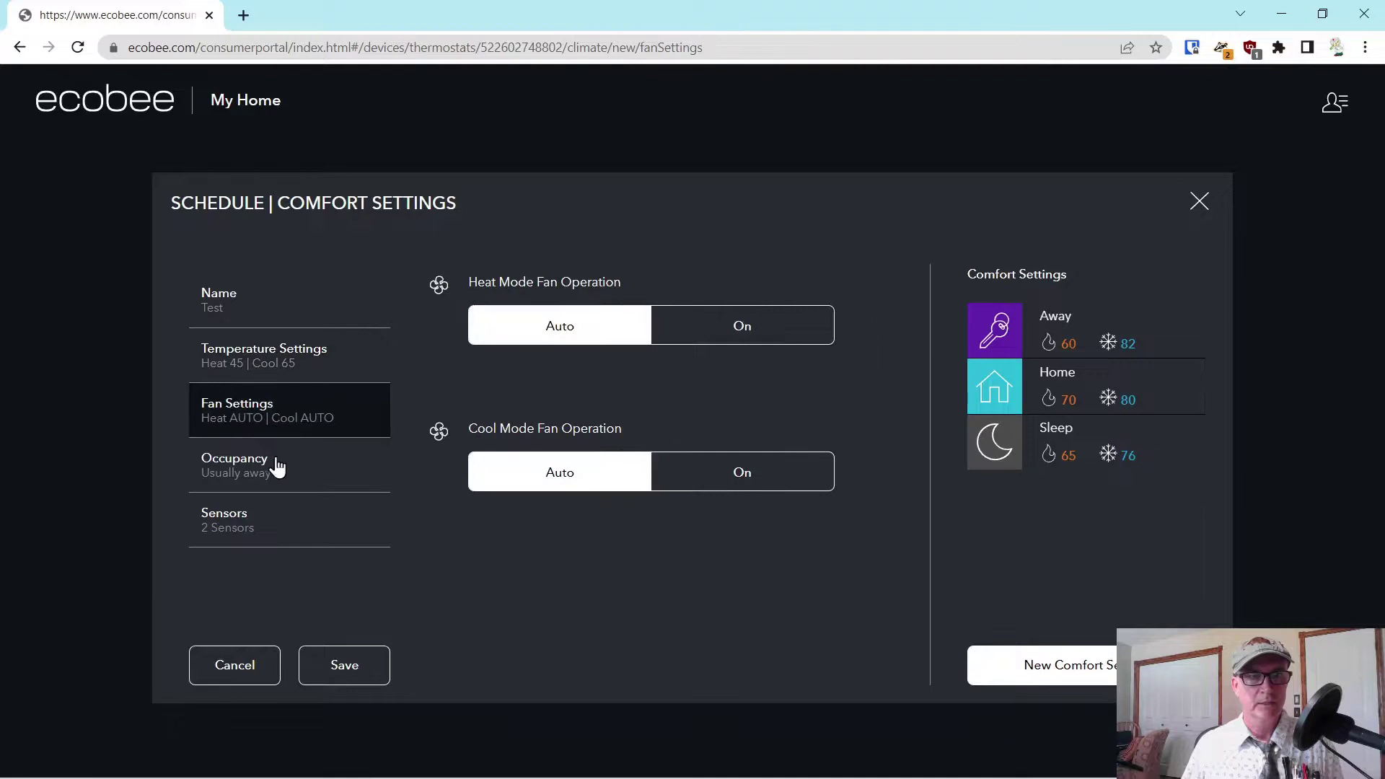
Step: Mark Test as usually home, save it, and close the Schedule back to the dashboard
click(271, 476)
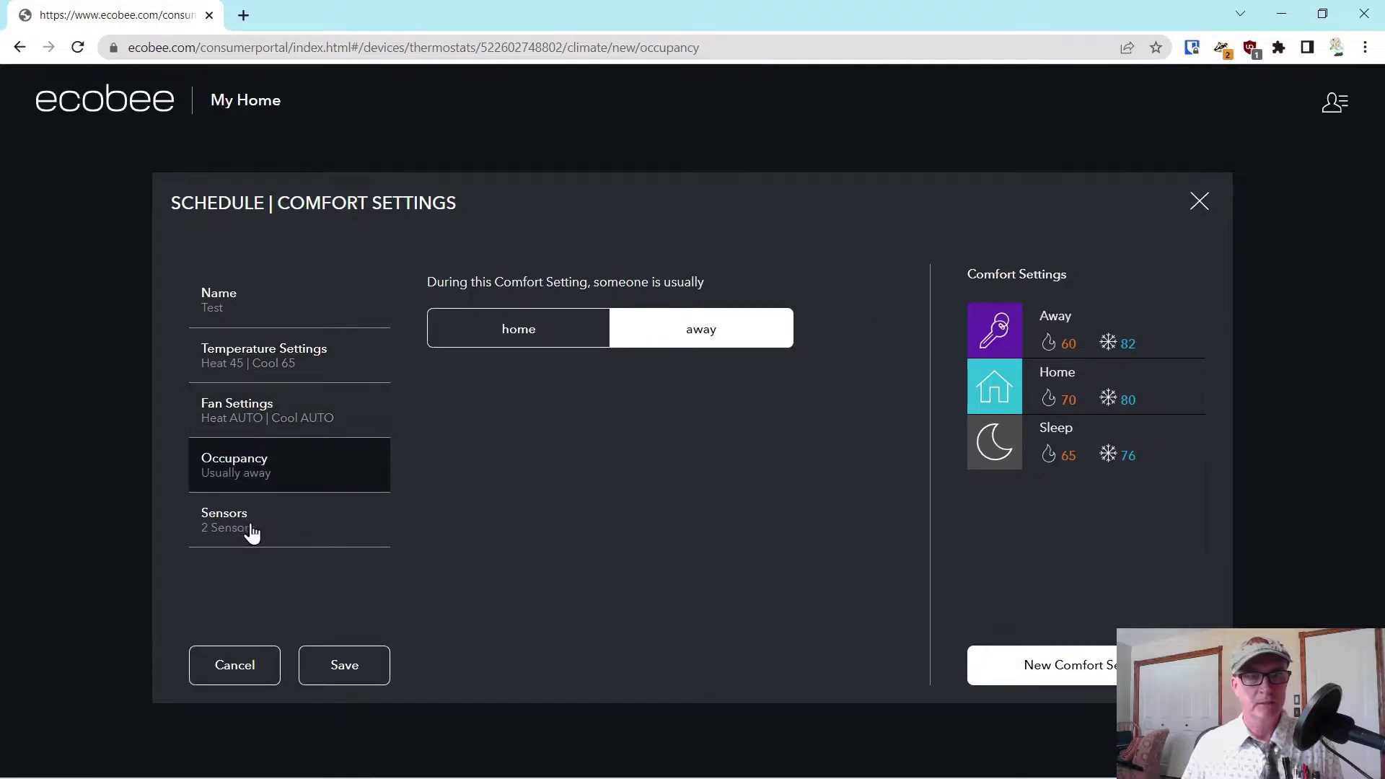
click(539, 331)
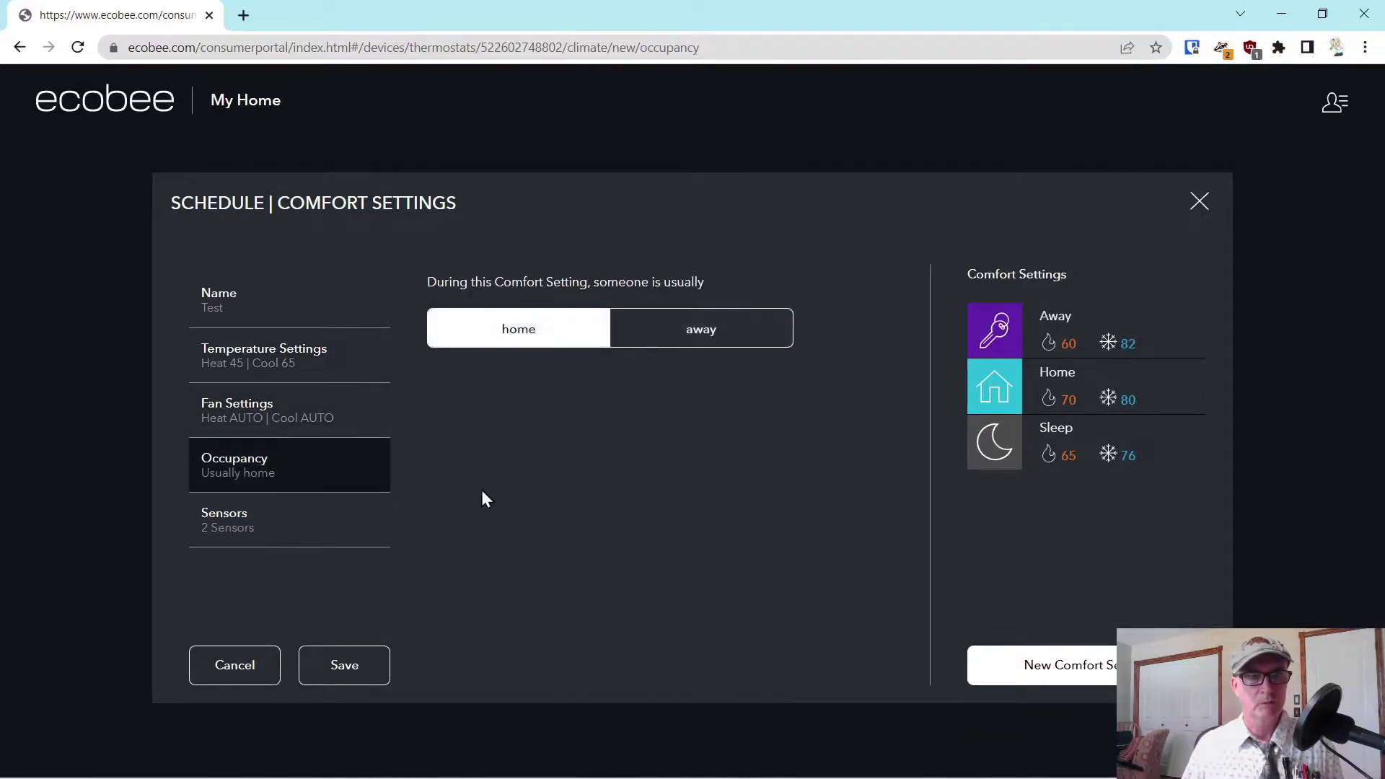
click(259, 532)
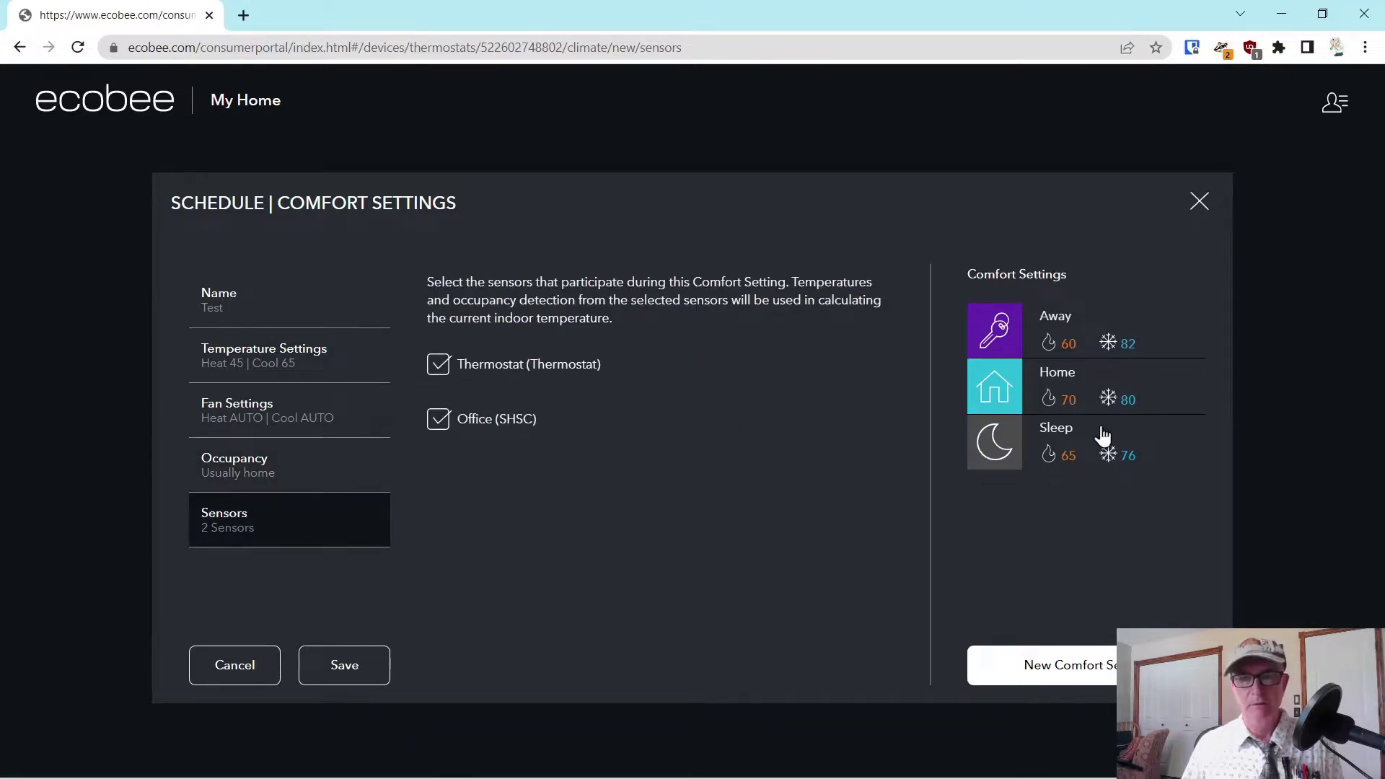
click(345, 676)
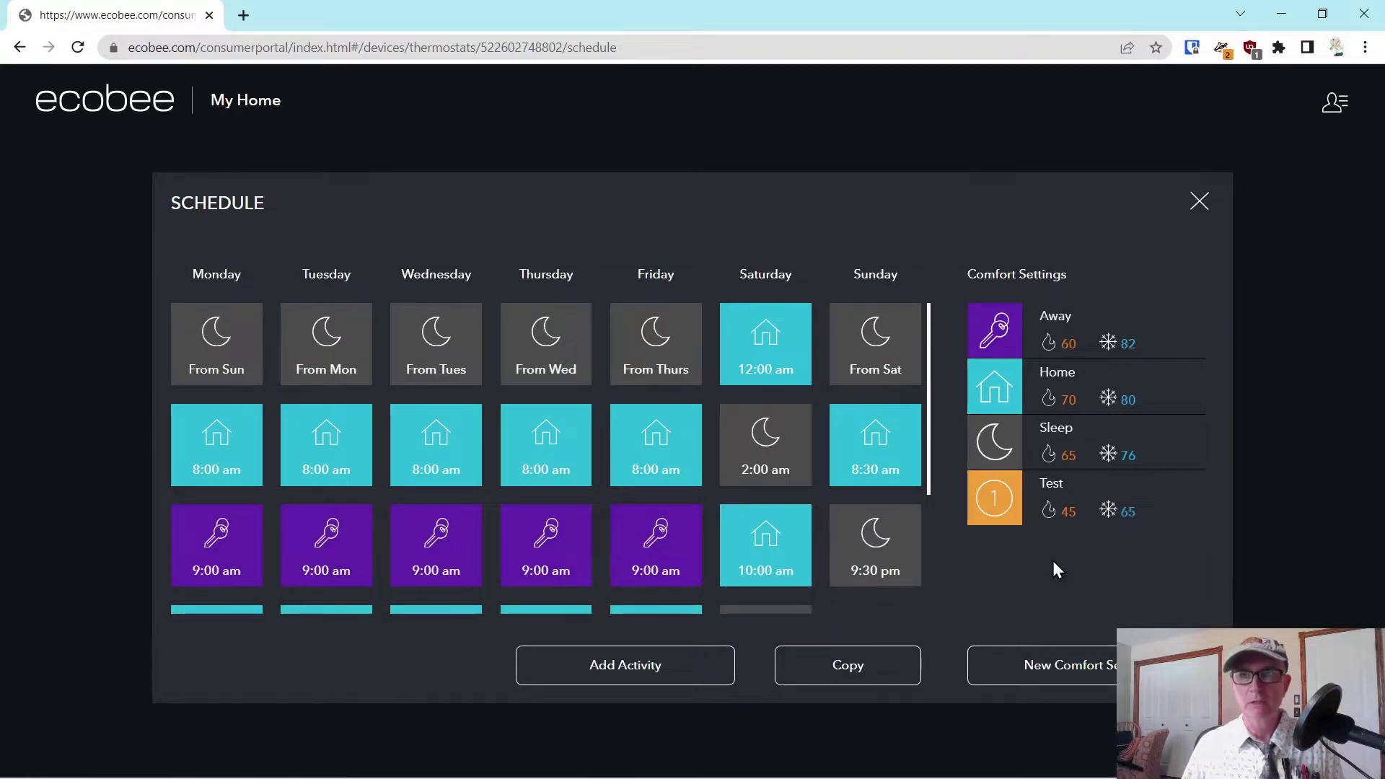
click(1199, 203)
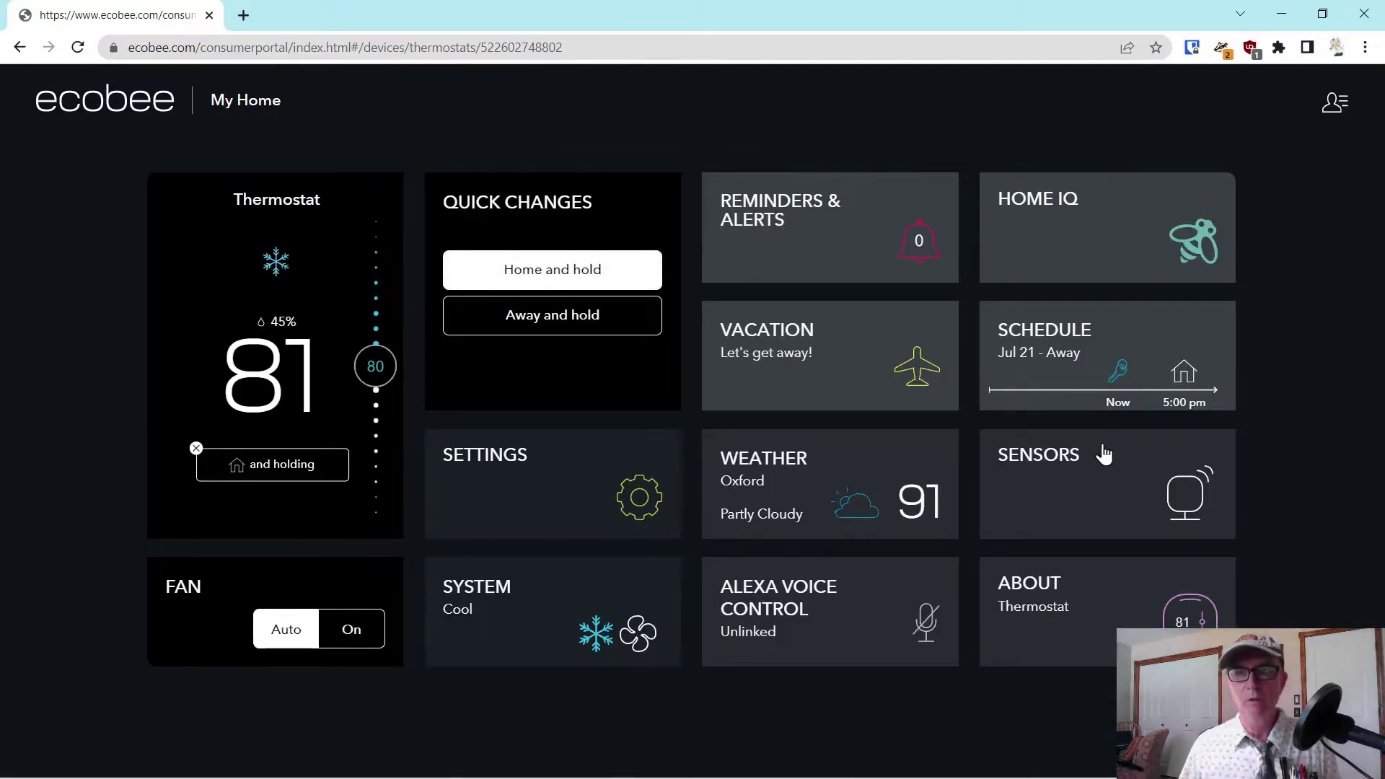
Step: Enable the Follow Me feature in the sensor settings
click(1055, 486)
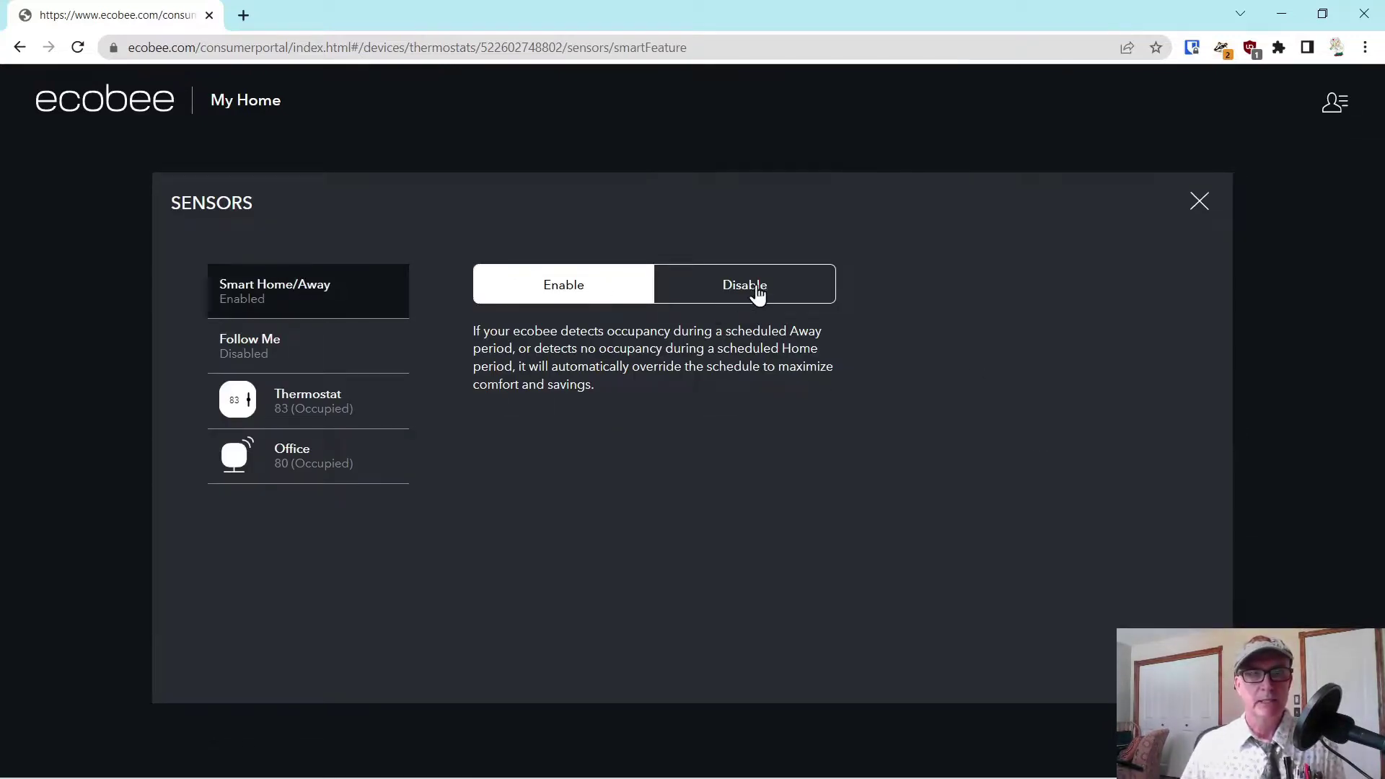
click(249, 356)
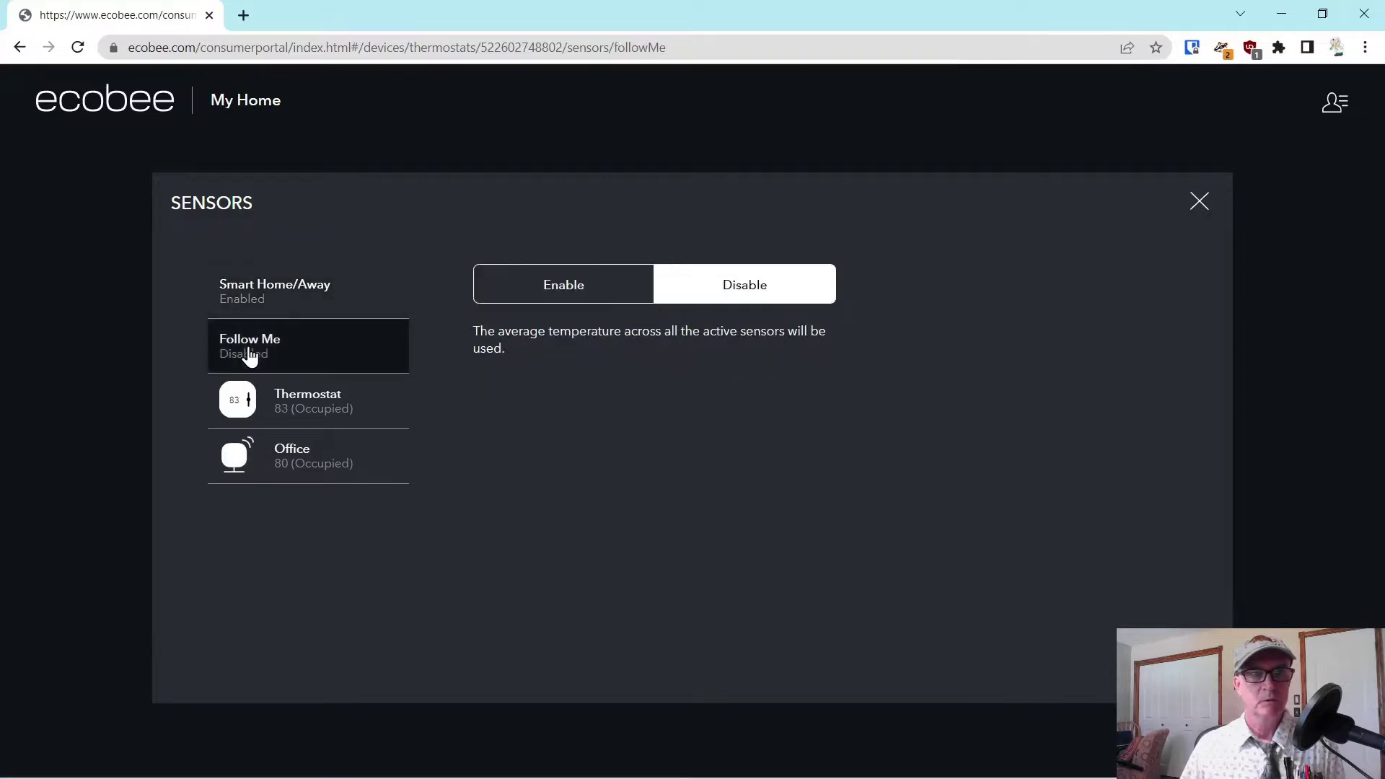
click(567, 295)
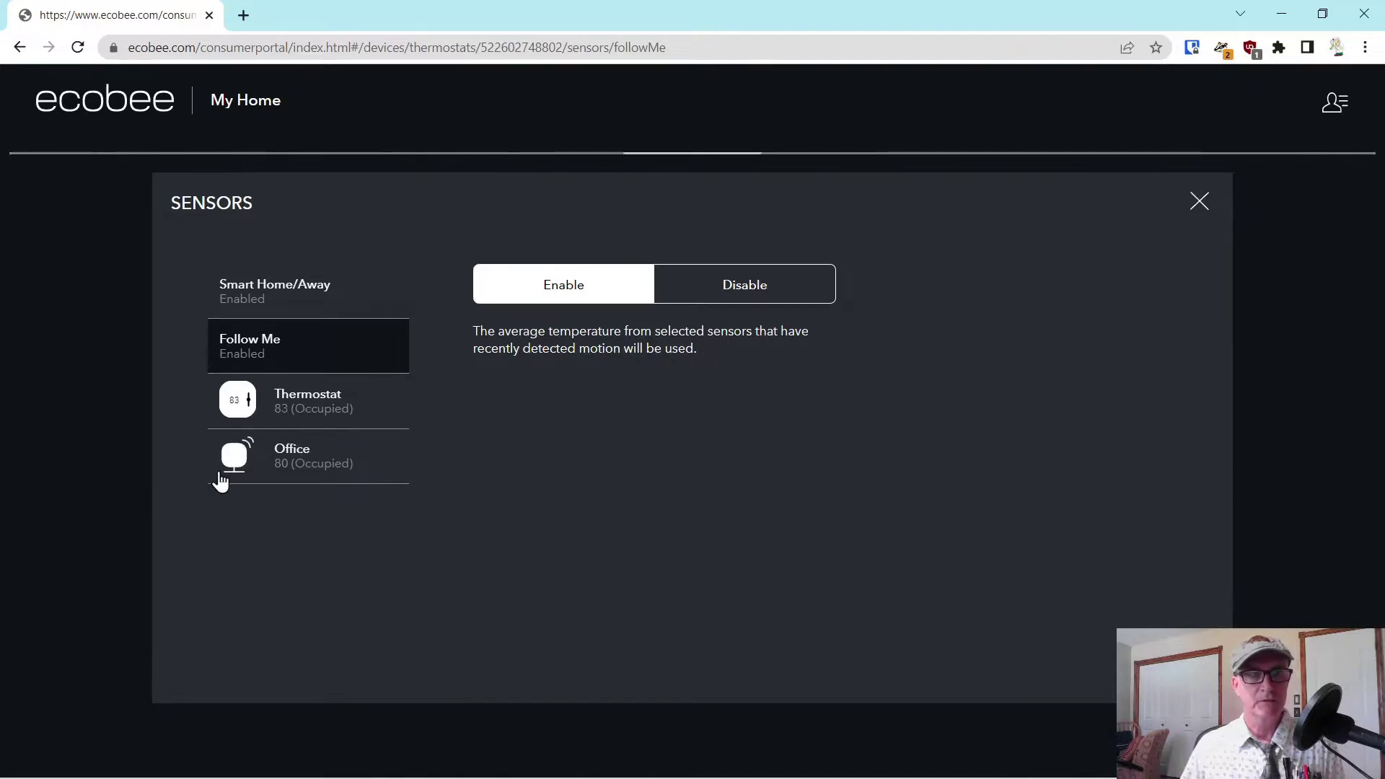
Step: Check the Thermostat and Office sensors' participation in Away, Home and Test, discard changes and close
click(305, 408)
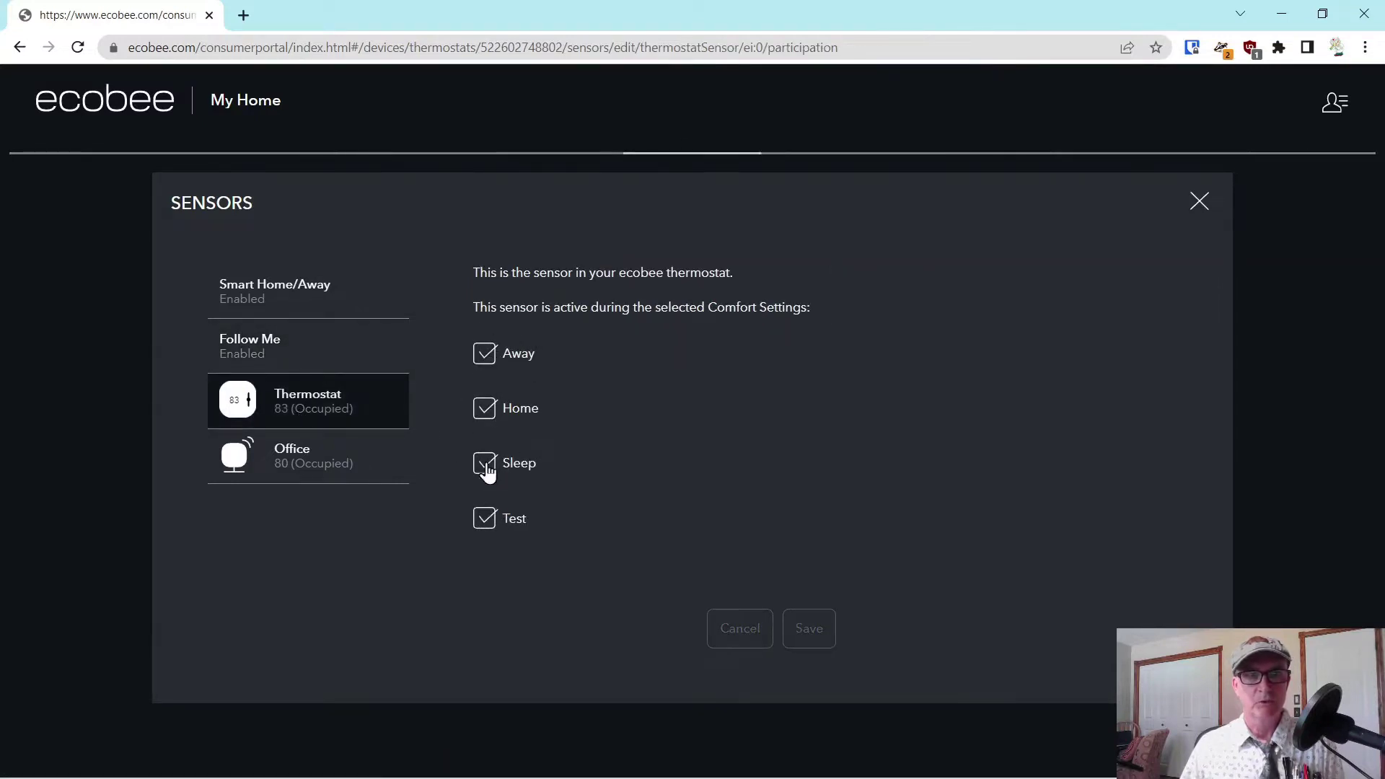
click(245, 460)
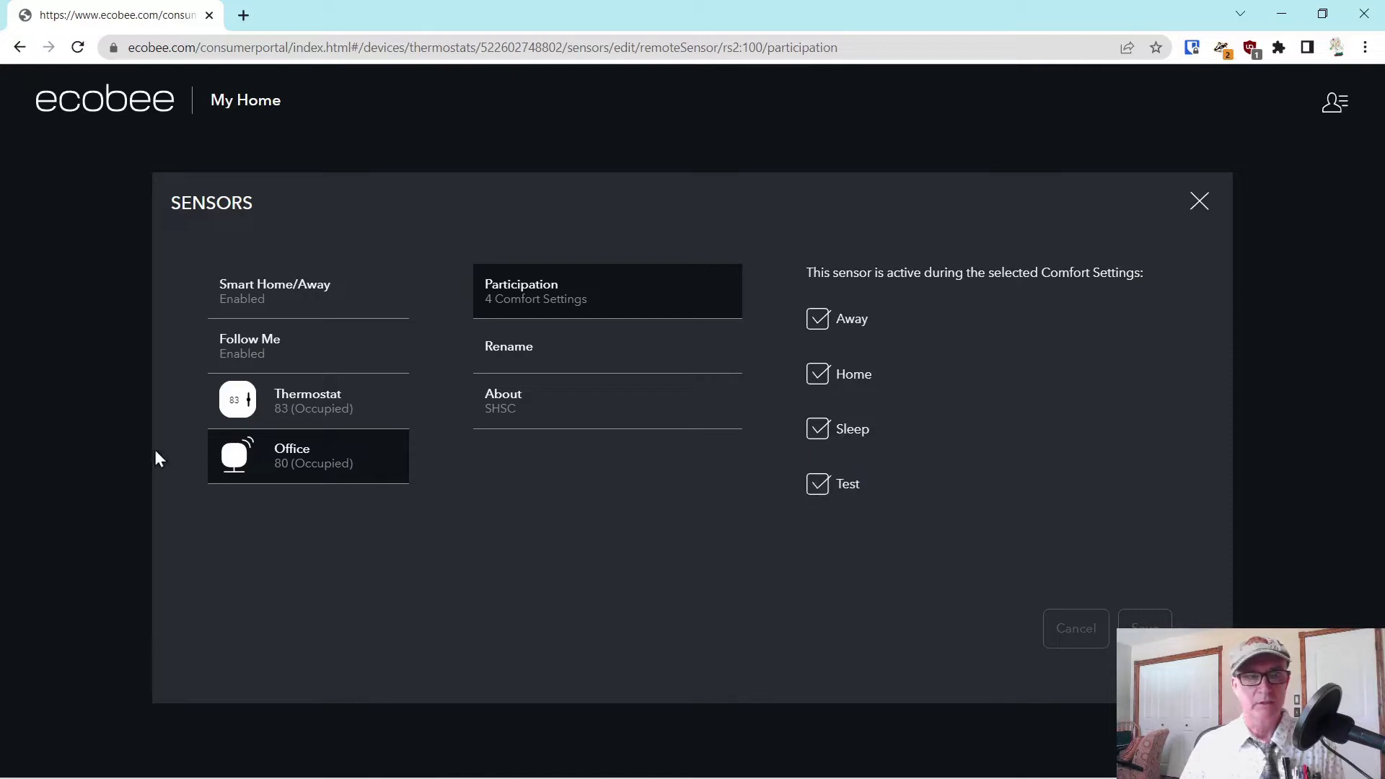
click(822, 487)
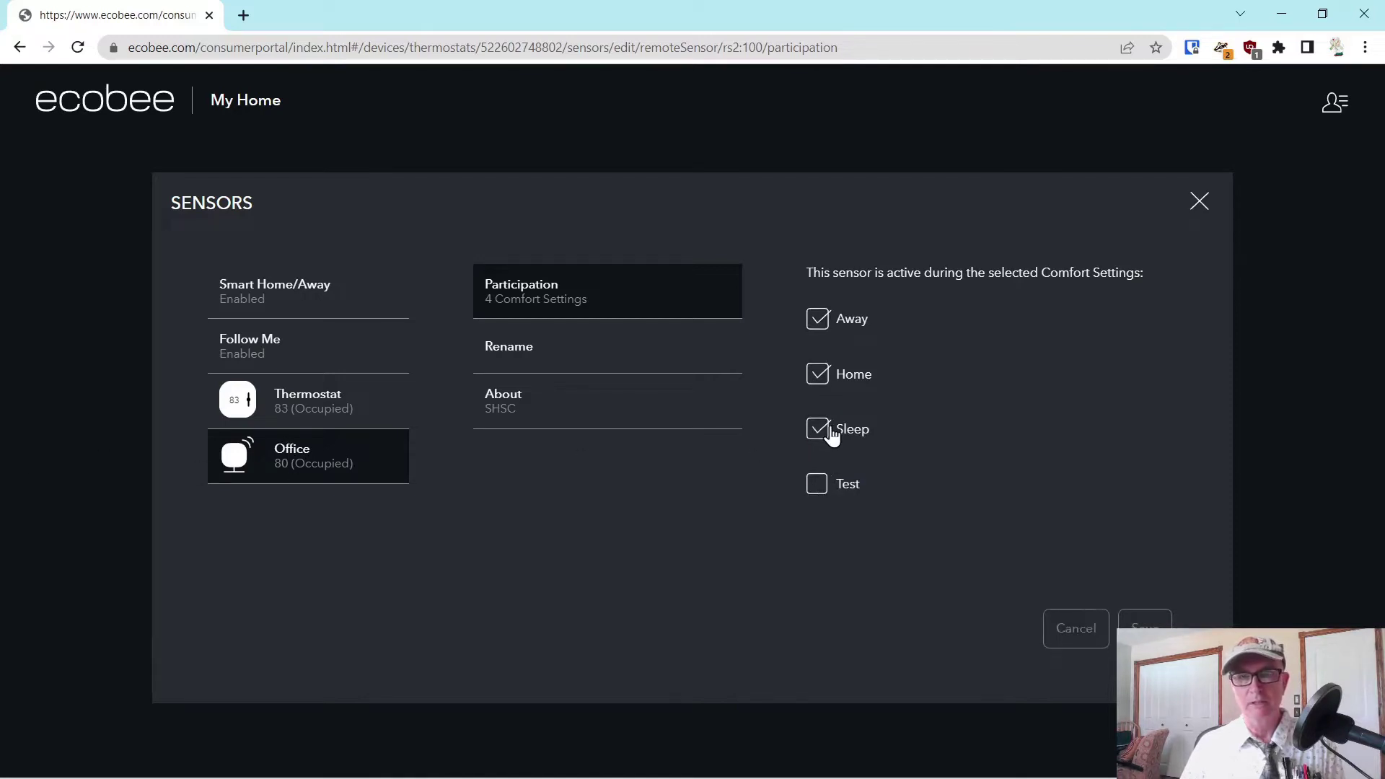
click(818, 375)
click(819, 321)
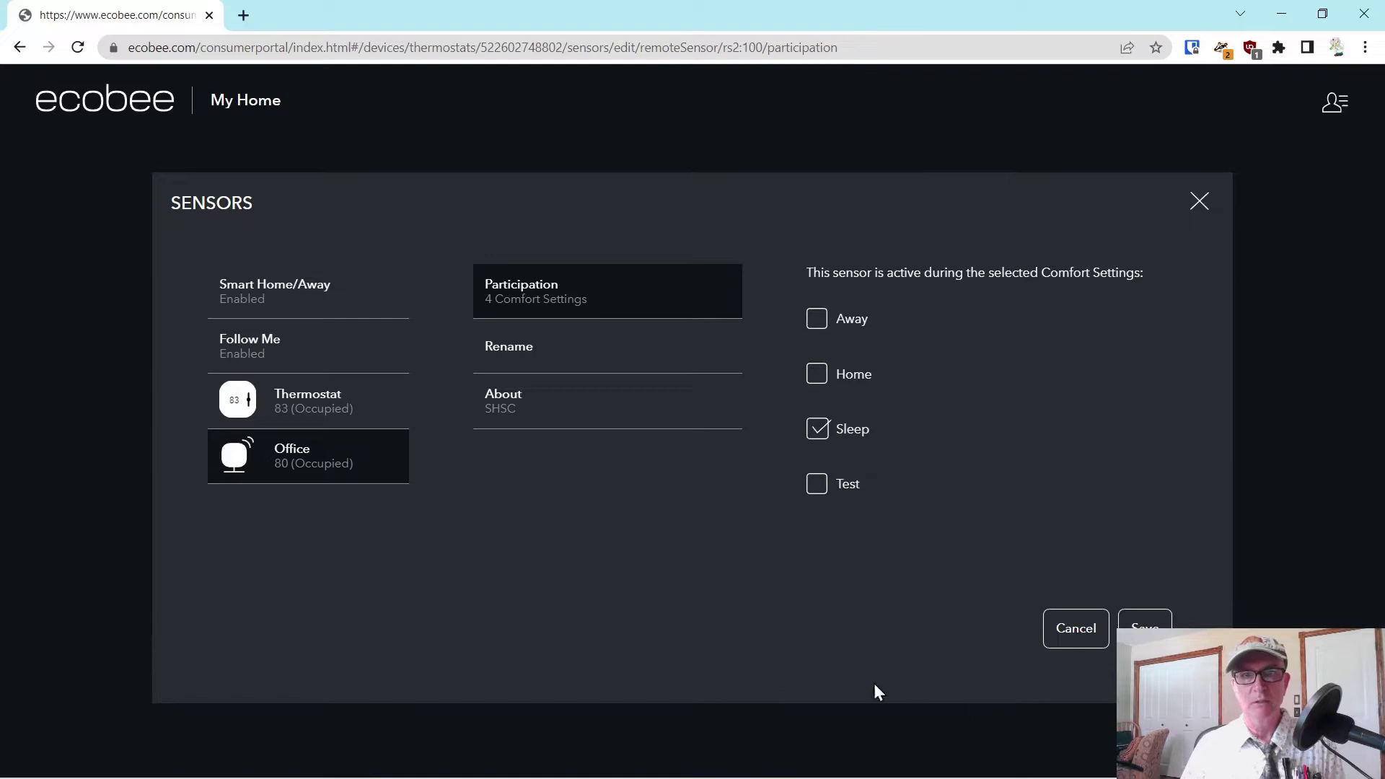
click(817, 487)
click(818, 376)
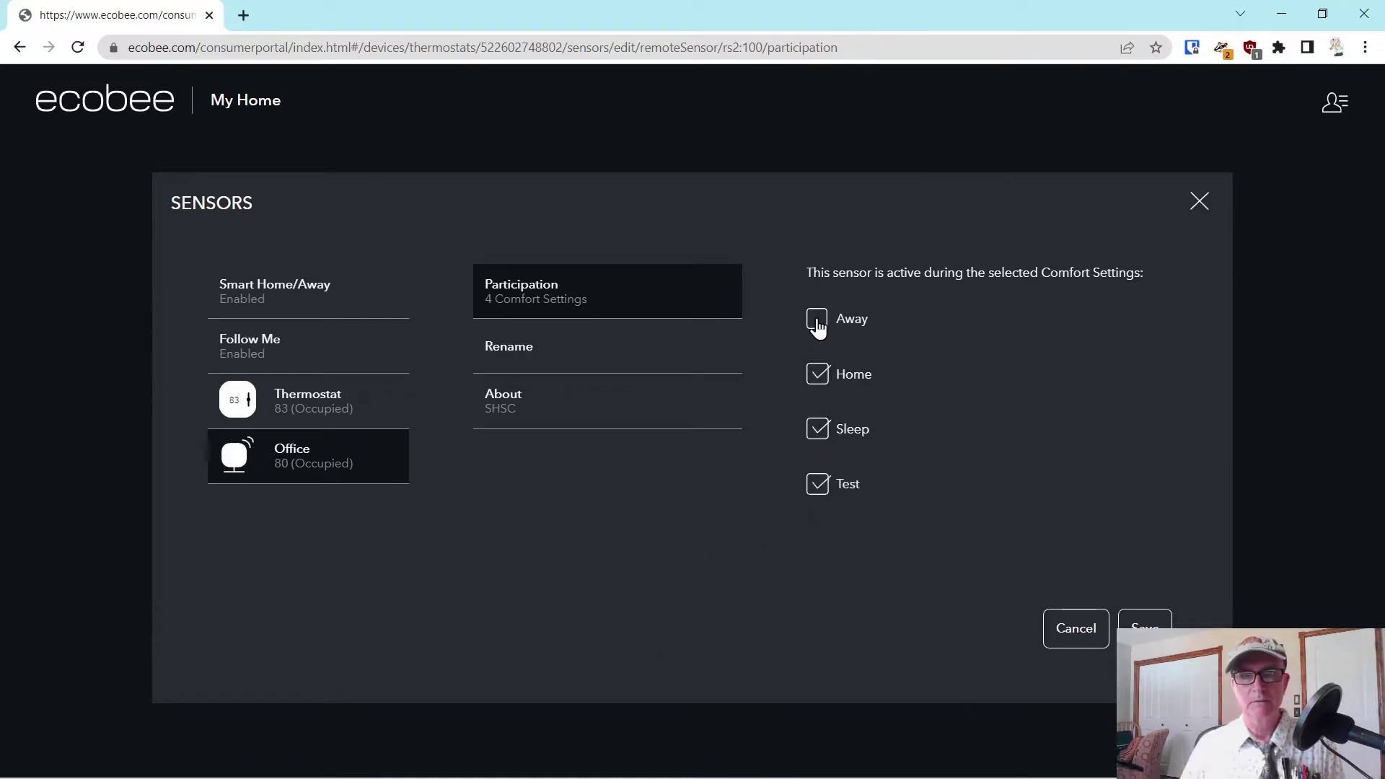
click(817, 323)
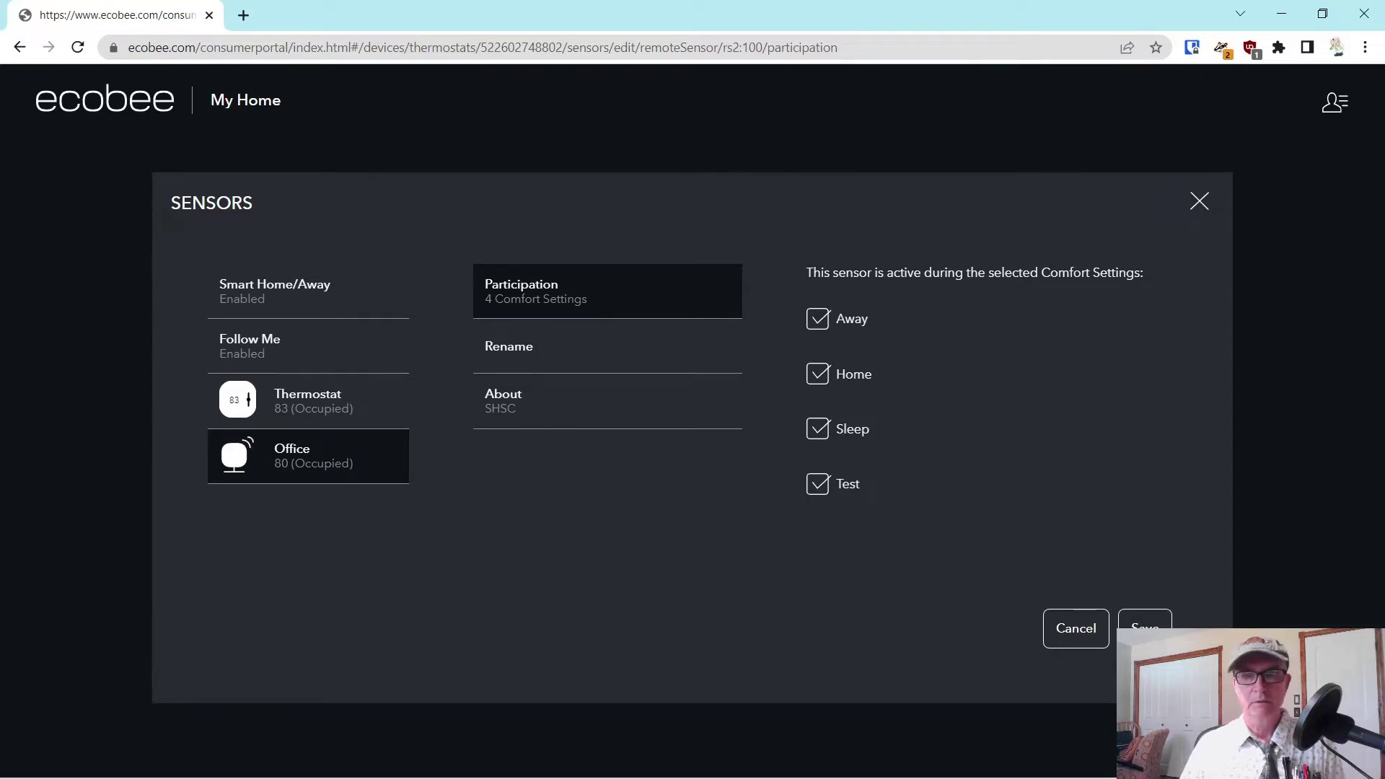
click(1076, 630)
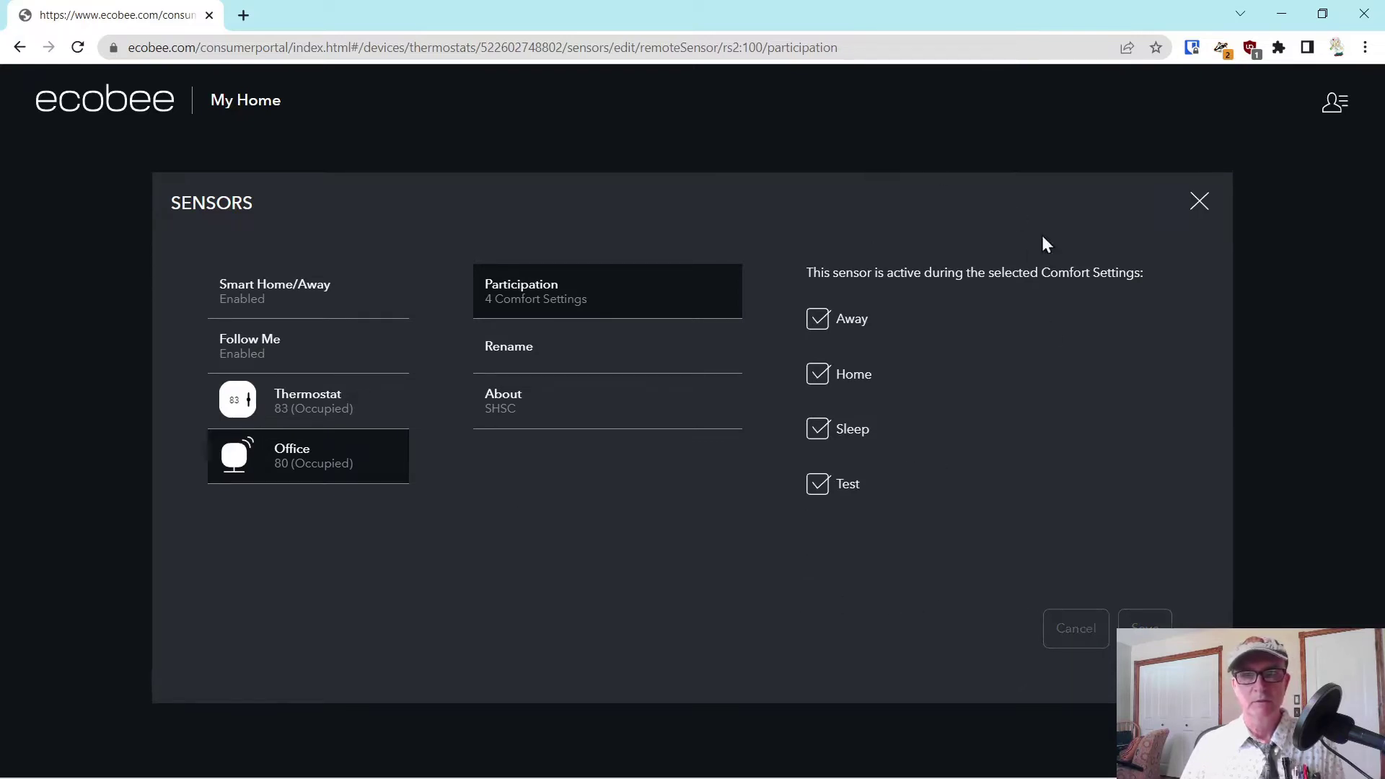
click(1199, 204)
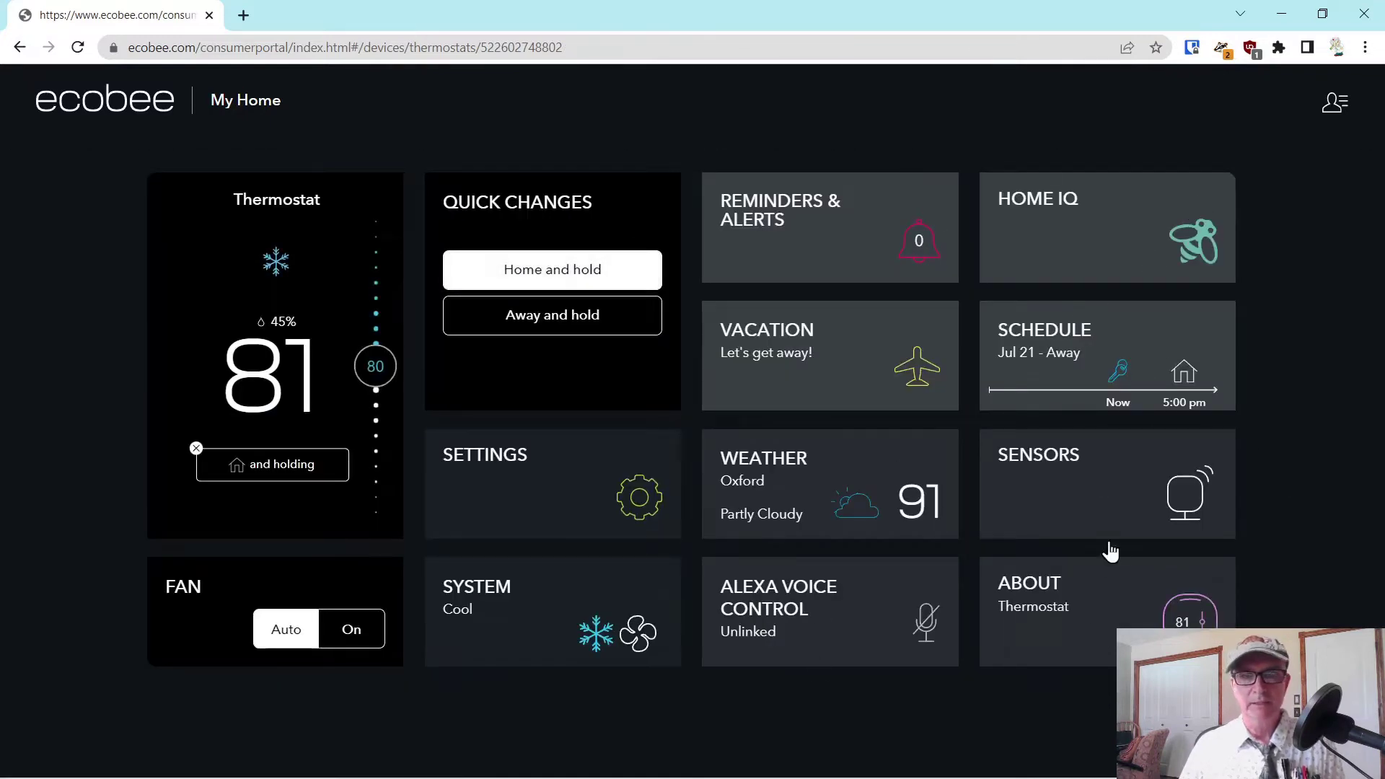
click(1069, 618)
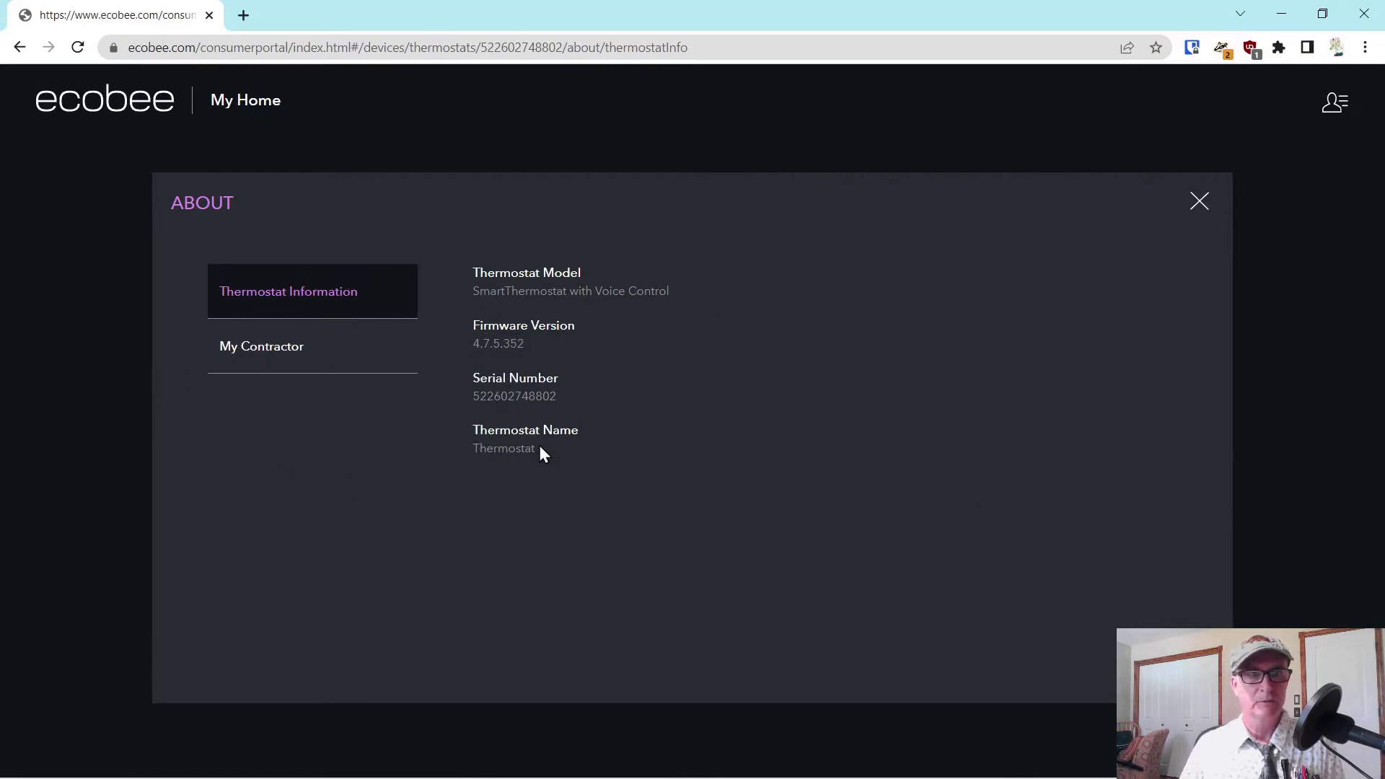
click(268, 357)
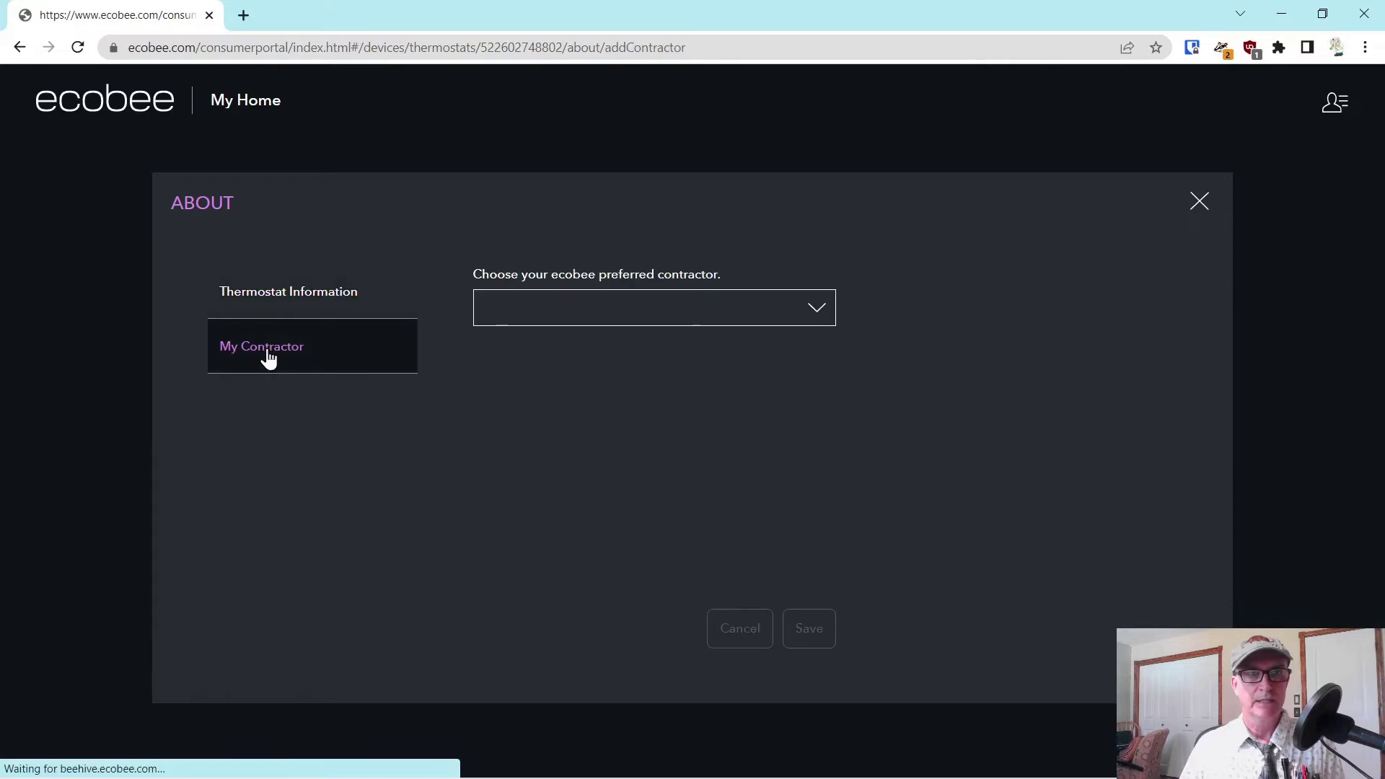
click(1195, 204)
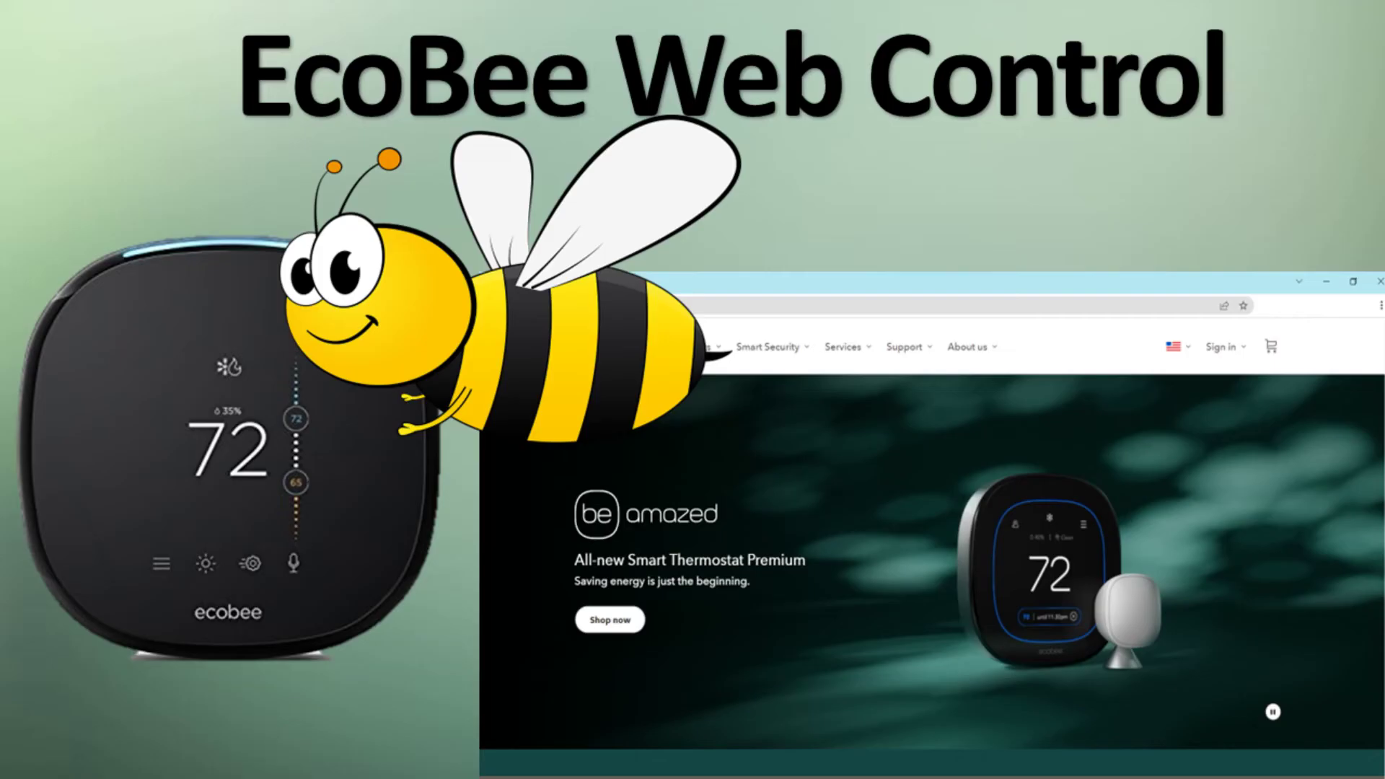